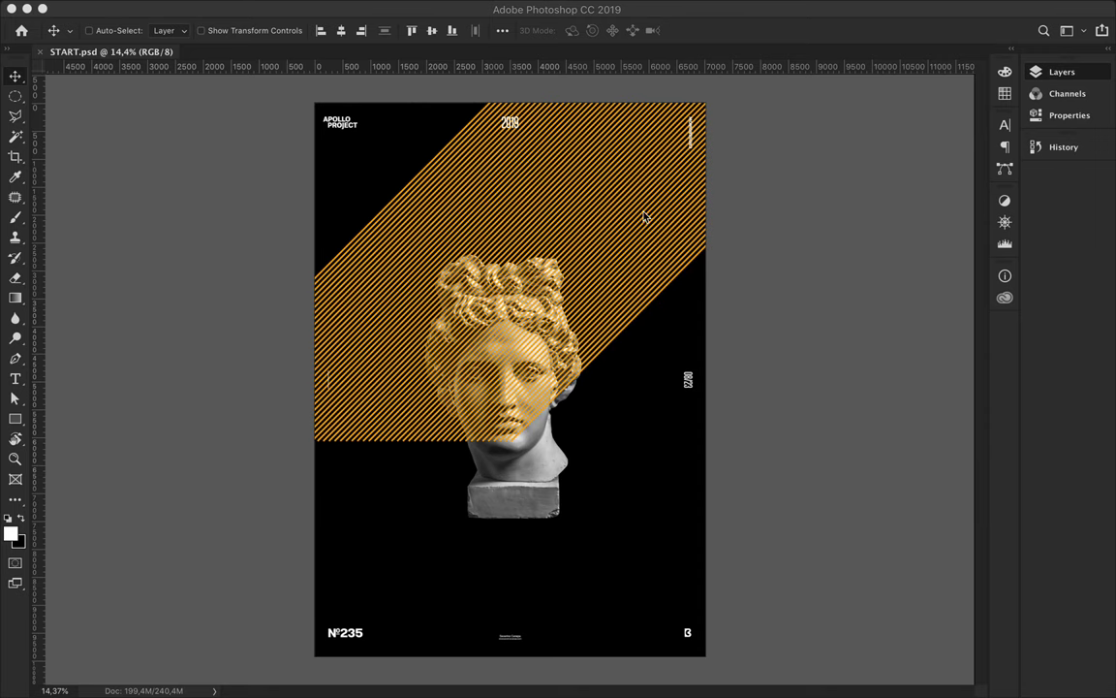
- Duplicate the Rectangle 2 copy 6 stripe layer and rasterize the copy
{"action": "left_click", "coordinate": [1038, 74]}
{"action": "left_click", "coordinate": [906, 166]}
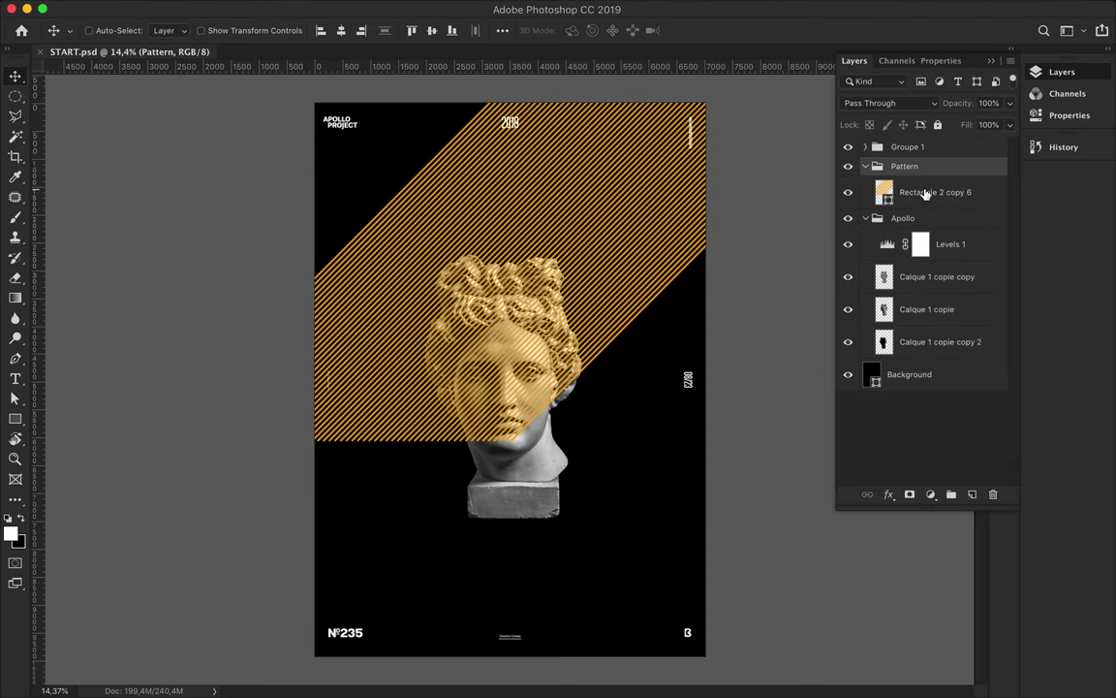
{"action": "left_click", "coordinate": [921, 192]}
{"action": "key", "text": "ctrl+j"}
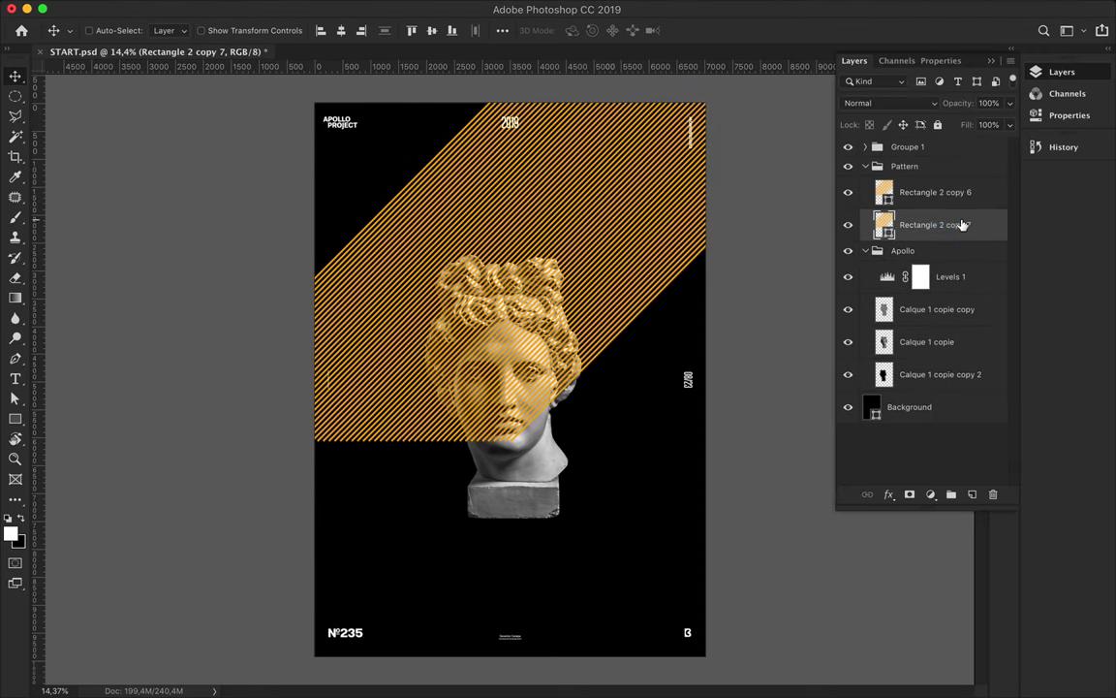
{"action": "key", "text": "r"}
{"action": "right_click", "coordinate": [928, 229]}
{"action": "left_click", "coordinate": [890, 249]}
- Cut an angular stripe piece onto its own Layer 1 and nudge it beside the hair
{"action": "key", "text": "l"}
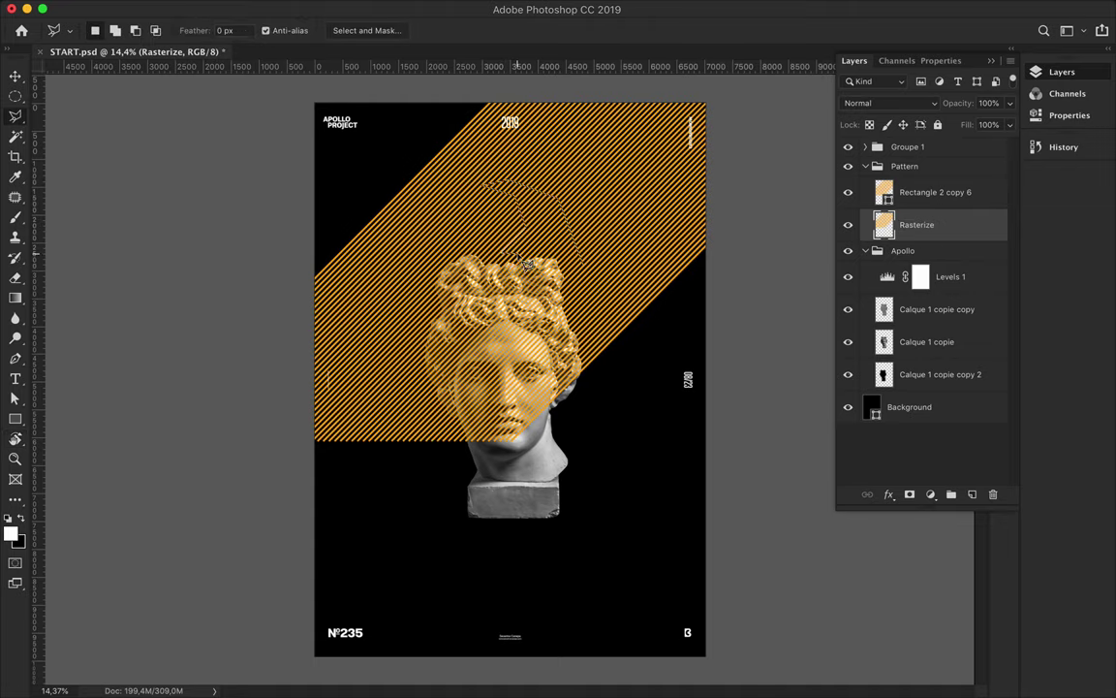
{"action": "key", "text": "ctrl+j"}
{"action": "key", "text": "v"}
{"action": "left_click", "coordinate": [848, 257]}
{"action": "left_click_drag", "start_coordinate": [548, 248], "coordinate": [560, 250]}
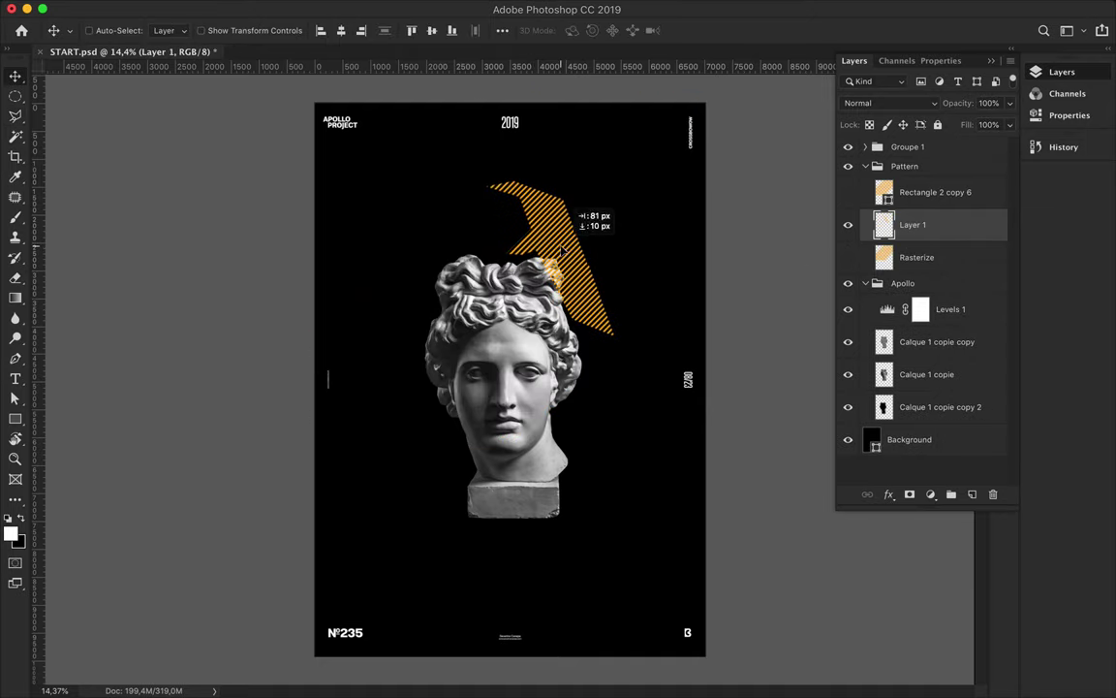
- Place Layer 1 below Rasterize, merge the Apollo group, and start a shard outline left of the head
{"action": "left_click_drag", "start_coordinate": [910, 233], "coordinate": [911, 270]}
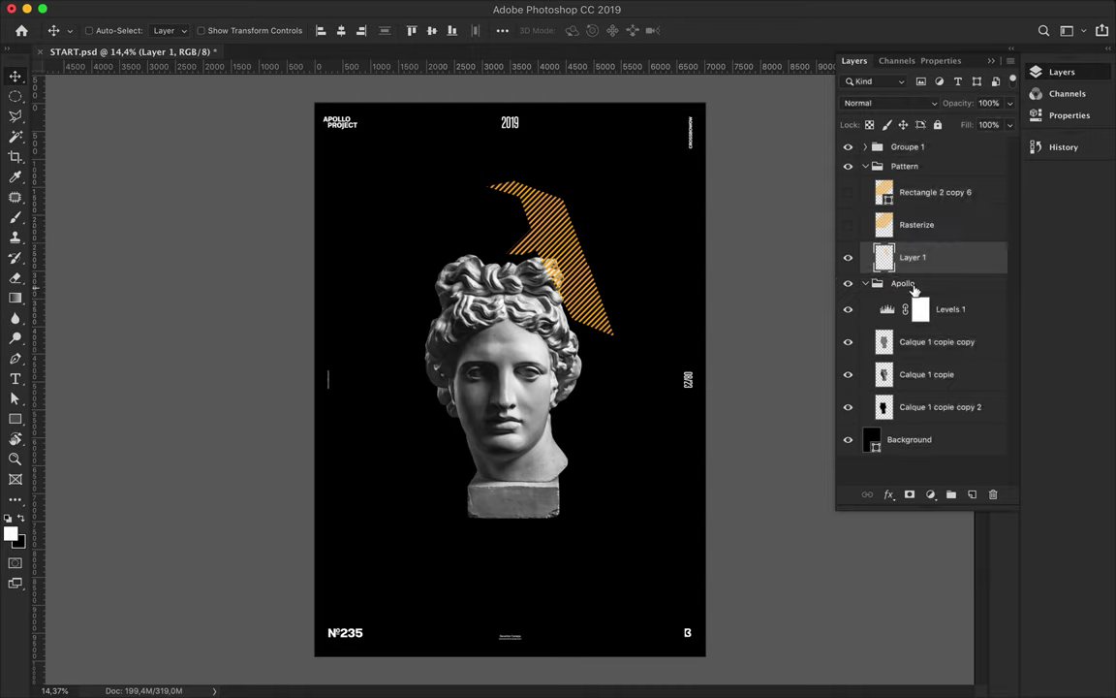
{"action": "left_click", "coordinate": [913, 290]}
{"action": "key", "text": "ctrl+e"}
{"action": "key", "text": "p"}
{"action": "left_click", "coordinate": [418, 357]}
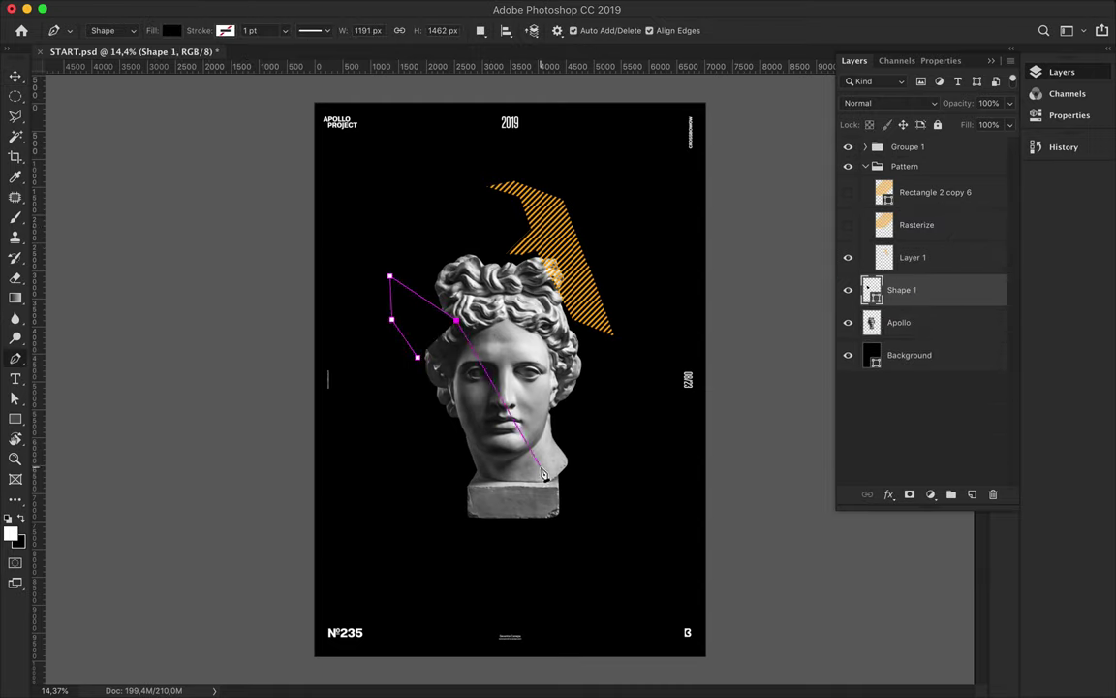
- Trace the angular Shape 1 shard outline around the bust's left side and below it
{"action": "left_click", "coordinate": [542, 430]}
{"action": "left_click", "coordinate": [595, 432]}
{"action": "left_click", "coordinate": [624, 457]}
{"action": "left_click", "coordinate": [595, 457]}
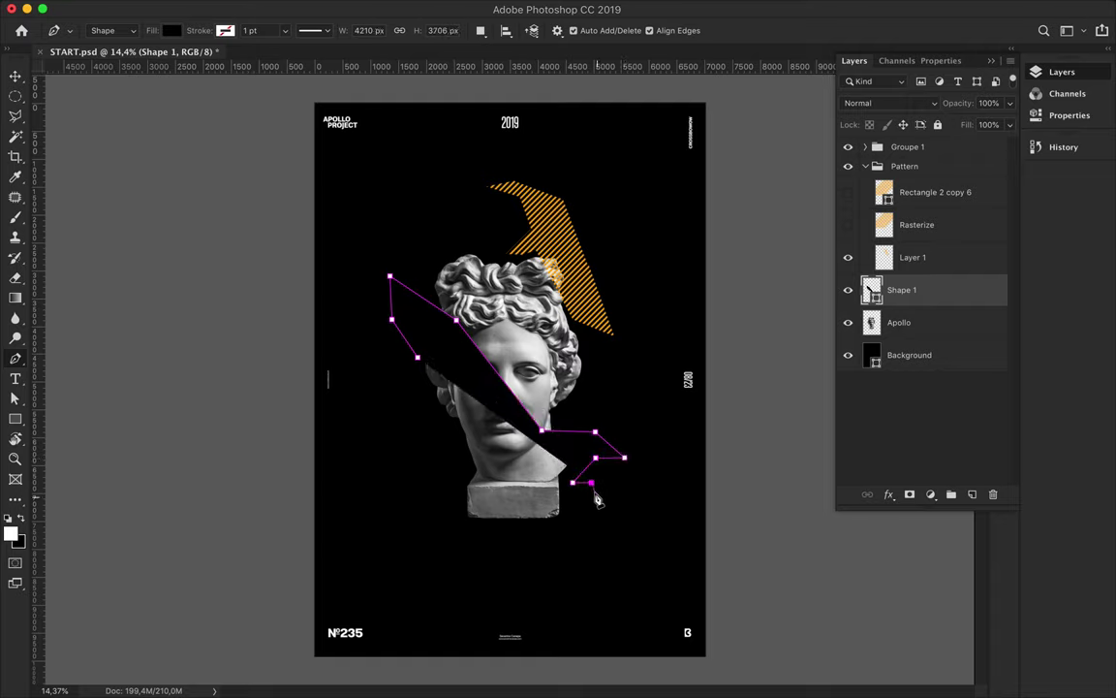
{"action": "left_click", "coordinate": [594, 492]}
{"action": "left_click", "coordinate": [548, 504]}
{"action": "left_click", "coordinate": [477, 455]}
{"action": "left_click", "coordinate": [425, 412]}
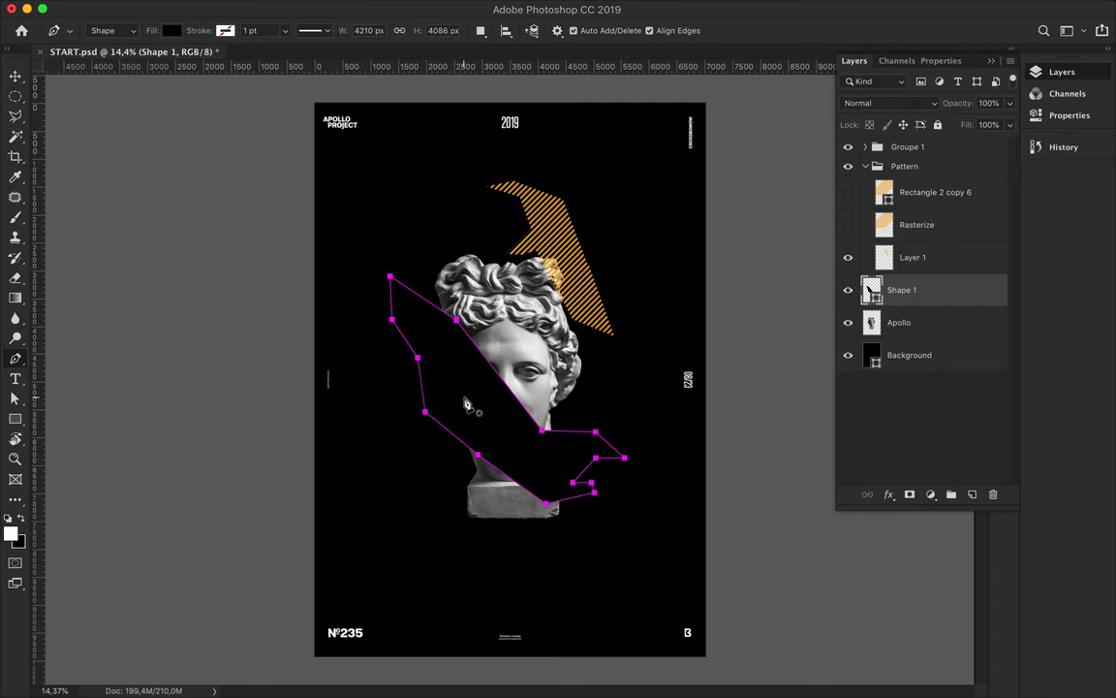
- Close the shard, give it a dark gradient fill, and move it beneath Apollo
{"action": "key", "text": "a"}
{"action": "left_click", "coordinate": [230, 30]}
{"action": "left_click", "coordinate": [224, 61]}
{"action": "left_click", "coordinate": [263, 145]}
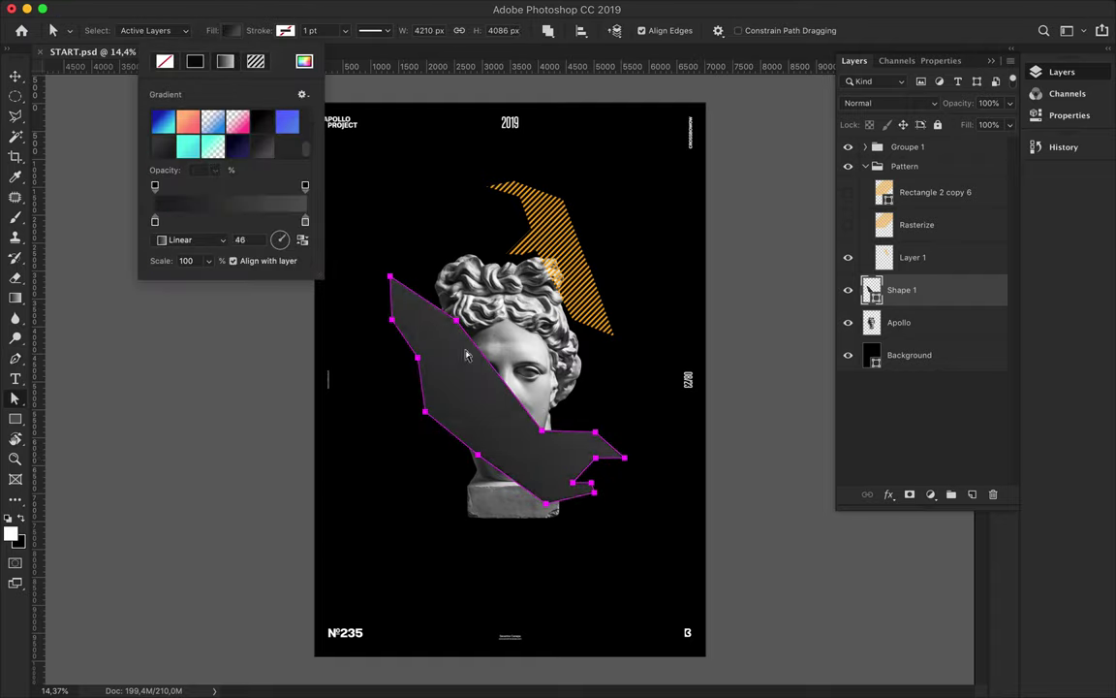
{"action": "key", "text": "v"}
{"action": "left_click_drag", "start_coordinate": [902, 290], "coordinate": [922, 334]}
- Add a Shadow layer below the shard and fill the shard's outline with black
{"action": "key", "text": "ctrl+shift+alt+n"}
{"action": "key", "text": "ctrl+bracketleft"}
{"action": "double_click", "coordinate": [901, 355]}
{"action": "type", "text": "Shadow"}
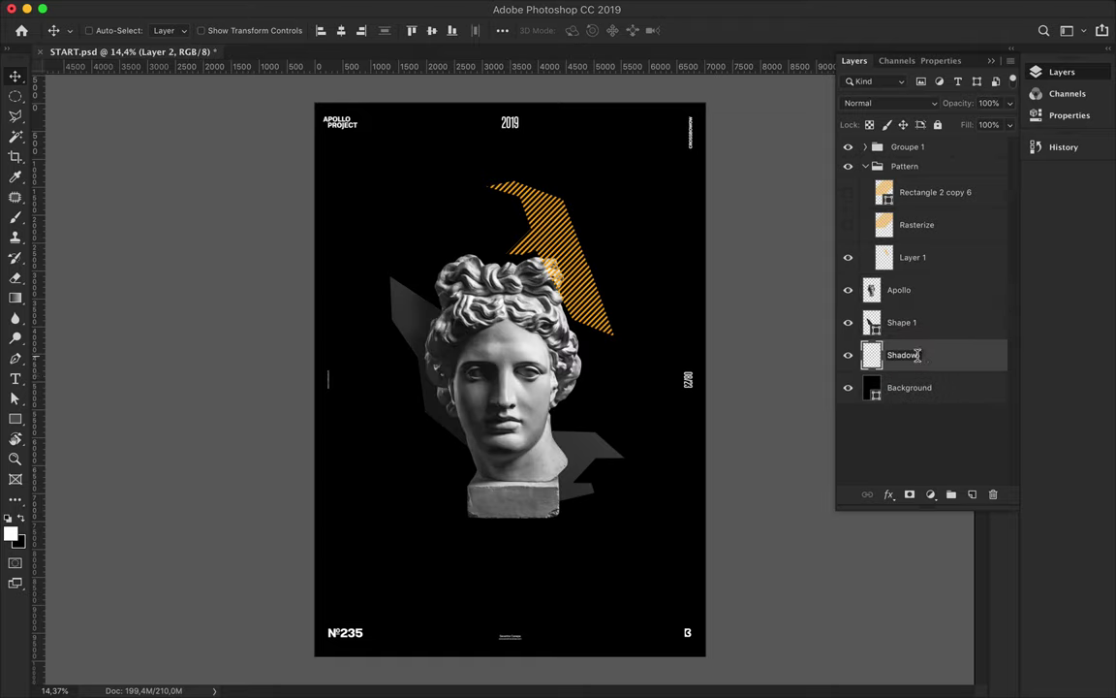
{"action": "left_click", "coordinate": [901, 323]}
{"action": "left_click", "coordinate": [872, 322], "text": "ctrl"}
{"action": "left_click", "coordinate": [902, 355]}
{"action": "key", "text": "alt+BackSpace"}
{"action": "key", "text": "v"}
{"action": "key", "text": "ctrl+d"}
- Gaussian-blur the Shadow layer at radius 117,8 and begin a second shard outline
{"action": "left_click", "coordinate": [449, 7]}
{"action": "left_click", "coordinate": [642, 249]}
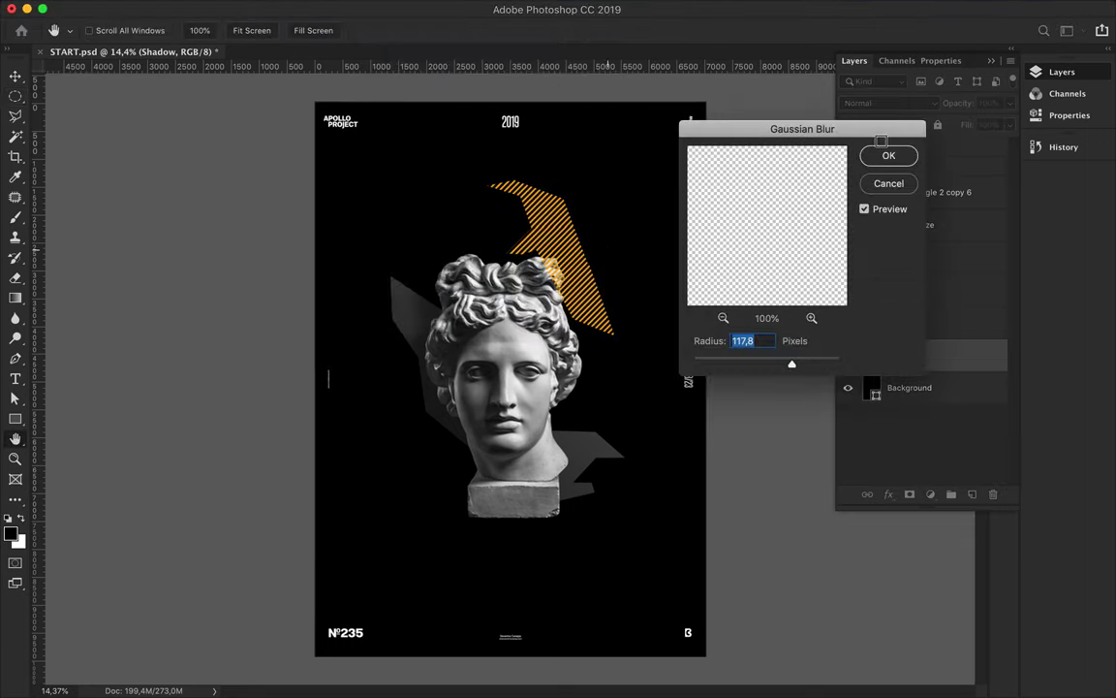
{"action": "key", "text": "Return"}
{"action": "key", "text": "p"}
{"action": "left_click", "coordinate": [439, 384]}
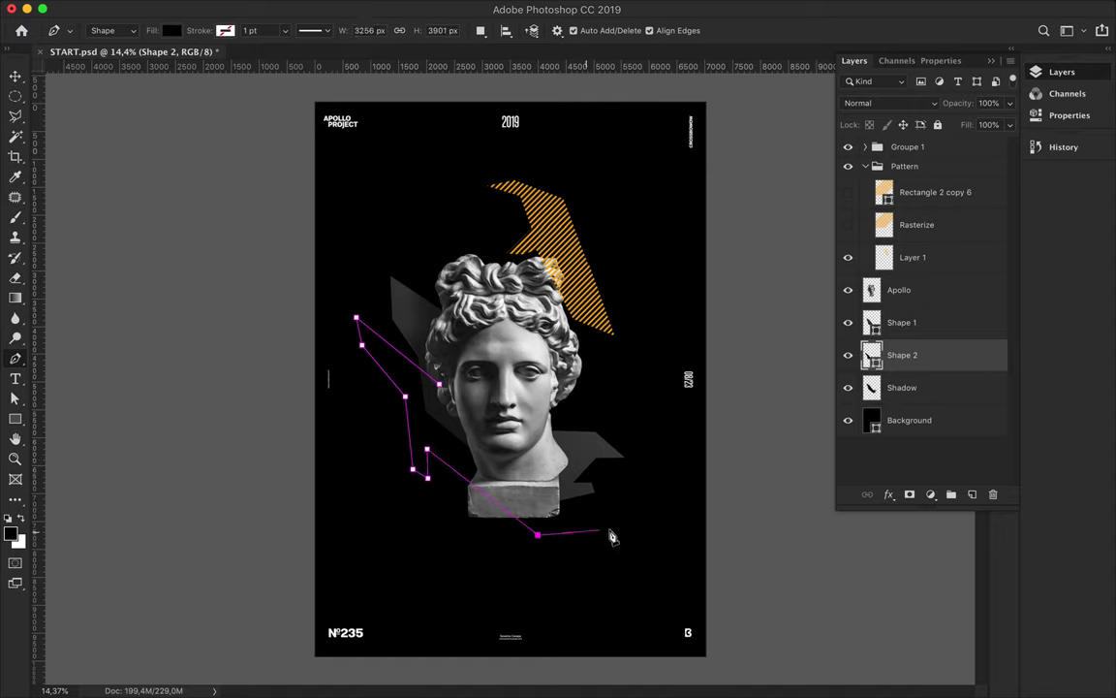
- Close Shape 2, give it a dark gradient fill, and move it below Shadow
{"action": "left_click", "coordinate": [441, 388]}
{"action": "left_click", "coordinate": [172, 30]}
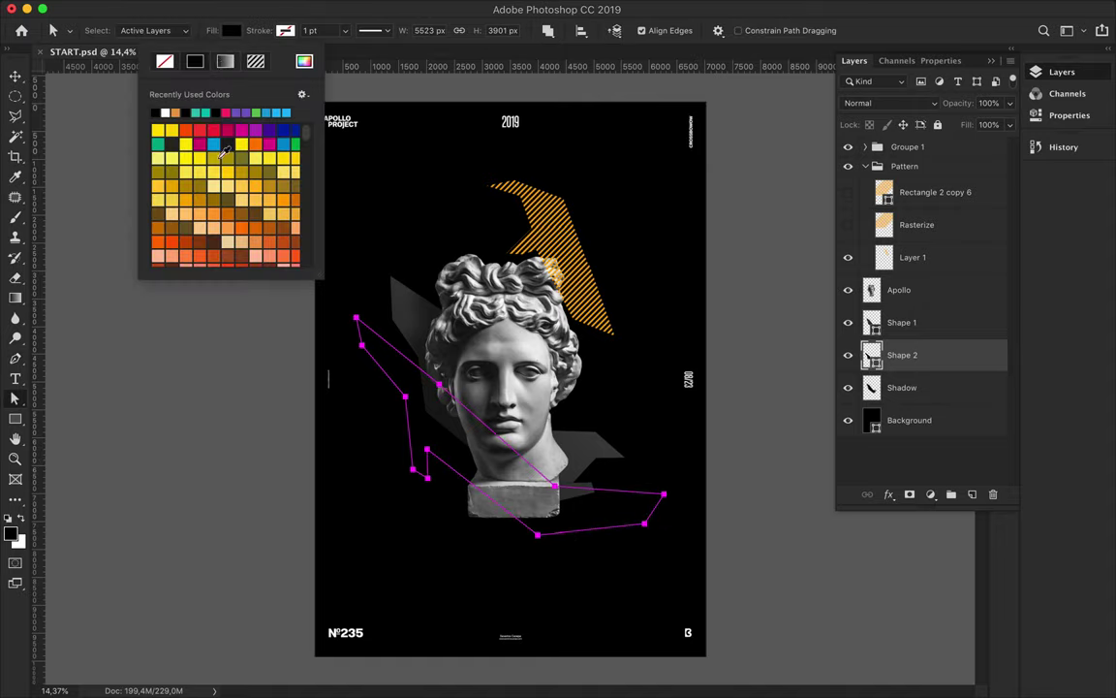
{"action": "left_click", "coordinate": [200, 57]}
{"action": "left_click", "coordinate": [262, 152]}
{"action": "key", "text": "v"}
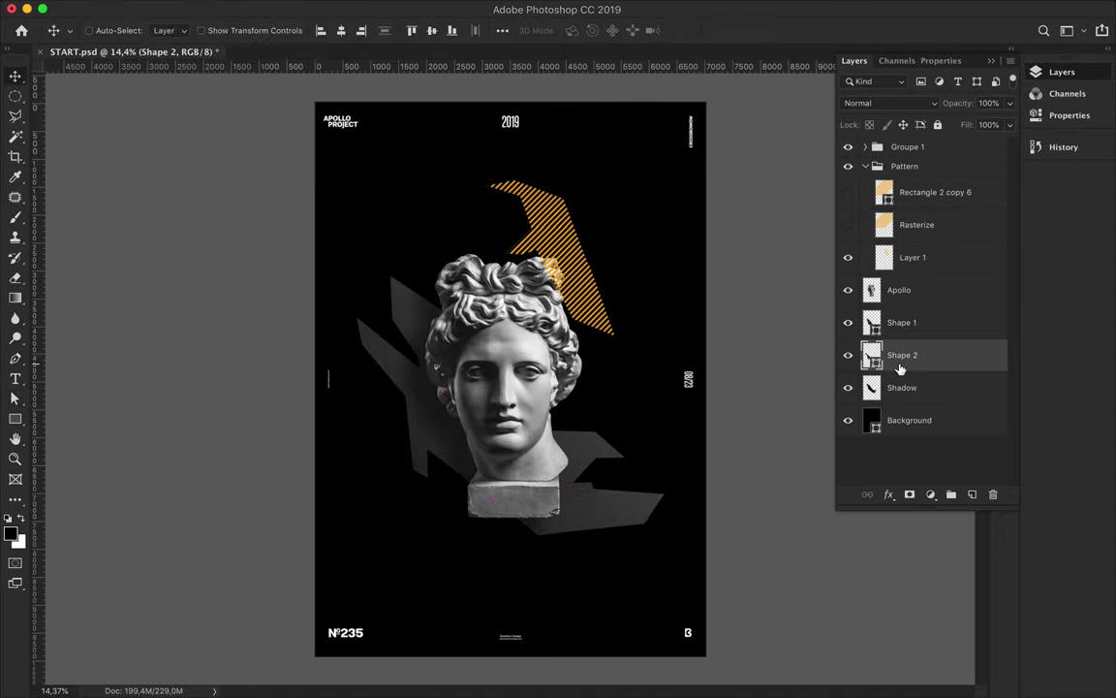
{"action": "left_click_drag", "start_coordinate": [900, 369], "coordinate": [899, 398]}
- Paint a black shadow inside Shape 2's outline on a new Layer 2 beneath it
{"action": "key", "text": "ctrl+shift+alt+n"}
{"action": "key", "text": "ctrl+bracketleft"}
{"action": "left_click", "coordinate": [901, 388]}
{"action": "left_click", "coordinate": [872, 388], "text": "ctrl"}
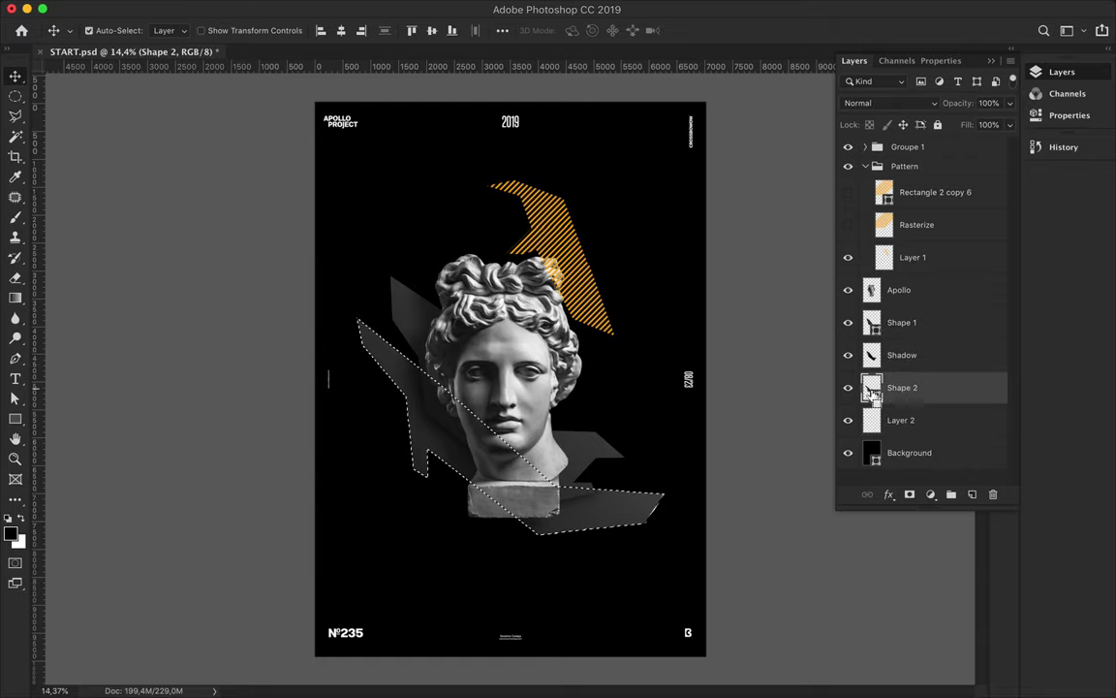
{"action": "left_click", "coordinate": [901, 419]}
{"action": "key", "text": "b"}
{"action": "left_click_drag", "start_coordinate": [324, 349], "coordinate": [542, 465]}
{"action": "key", "text": "m"}
{"action": "key", "text": "ctrl+d"}
- Blur the Layer 2 shadow, zoom in, and start a third outline left of the face
{"action": "left_click", "coordinate": [381, 9]}
{"action": "left_click", "coordinate": [408, 27]}
{"action": "key", "text": "w"}
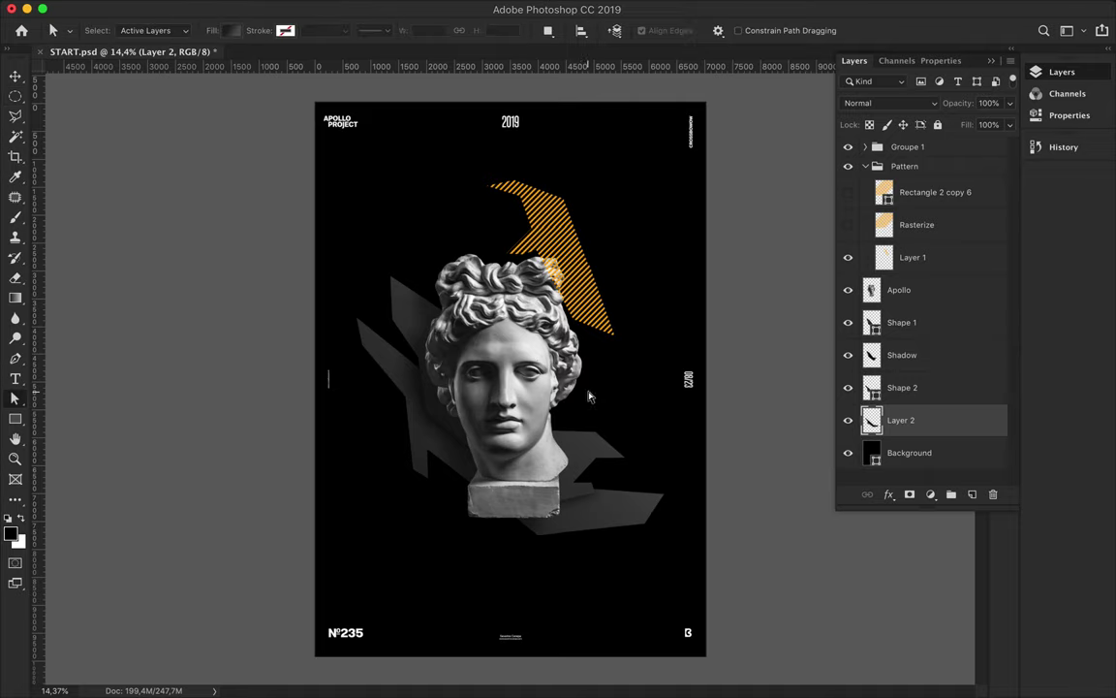
{"action": "key", "text": "p"}
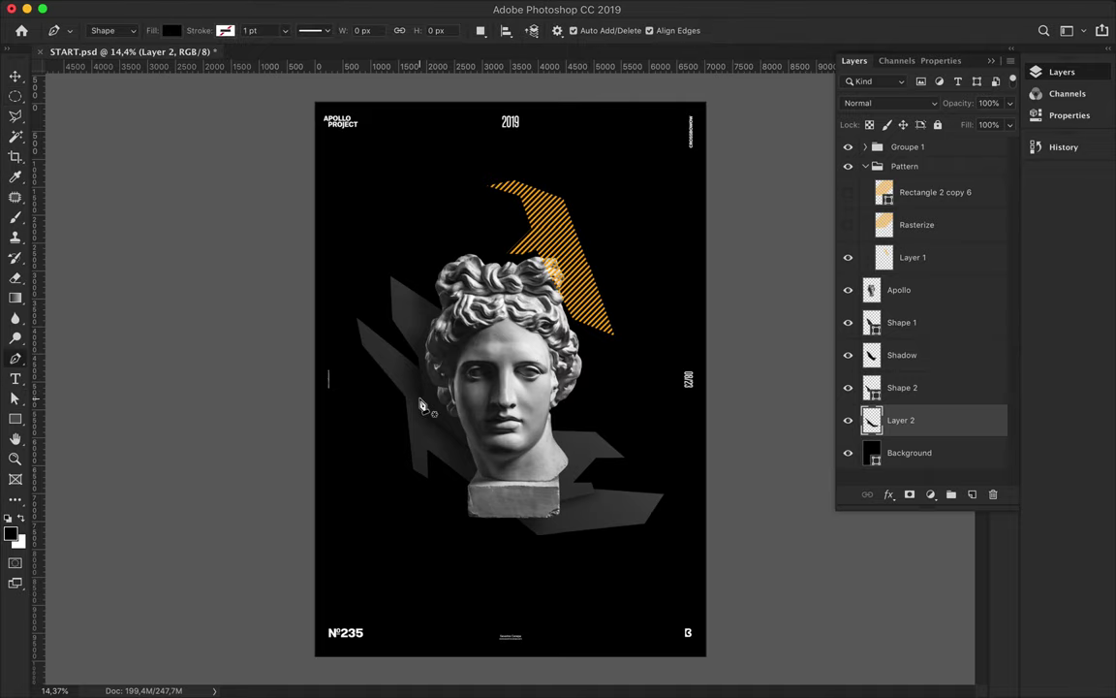
{"action": "key", "text": "ctrl+plus"}
{"action": "left_click", "coordinate": [360, 381]}
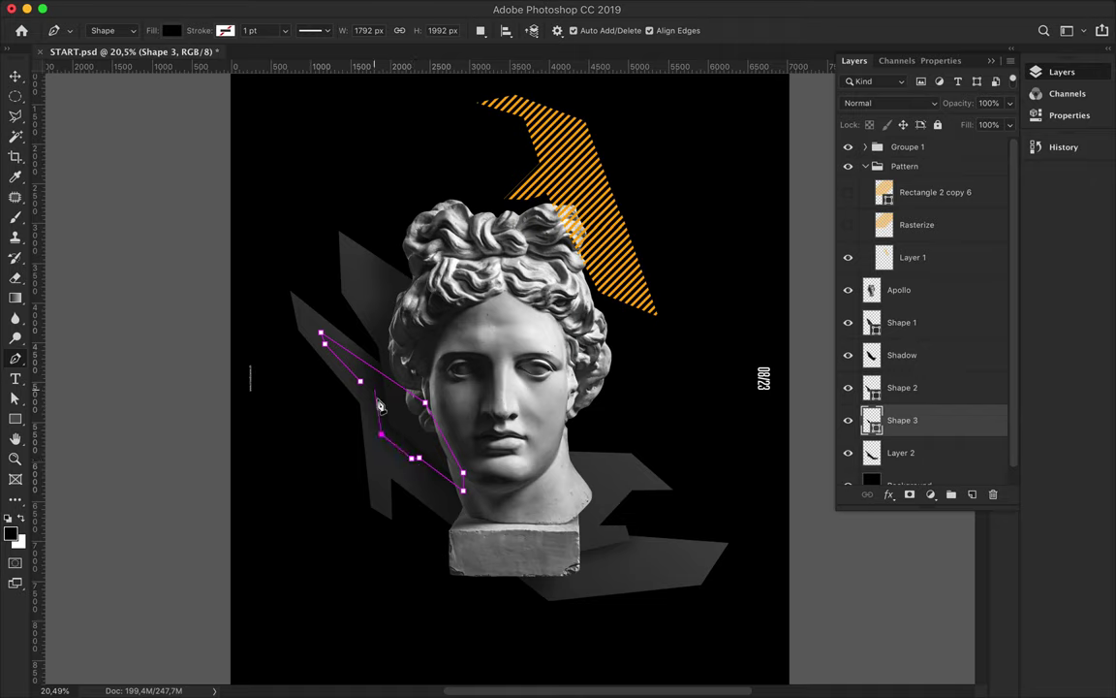
- Fill Shape 3 with a teal swatch and move it between Shadow and Shape 2
{"action": "key", "text": "a"}
{"action": "left_click", "coordinate": [230, 30]}
{"action": "scroll", "coordinate": [260, 144], "scroll_direction": "down", "scroll_amount": 3}
{"action": "scroll", "coordinate": [260, 143], "scroll_direction": "down", "scroll_amount": 3}
{"action": "scroll", "coordinate": [260, 144], "scroll_direction": "down", "scroll_amount": 3}
{"action": "scroll", "coordinate": [252, 175], "scroll_direction": "down", "scroll_amount": 3}
{"action": "scroll", "coordinate": [247, 203], "scroll_direction": "down", "scroll_amount": 3}
{"action": "scroll", "coordinate": [238, 236], "scroll_direction": "down", "scroll_amount": 3}
{"action": "scroll", "coordinate": [238, 236], "scroll_direction": "down", "scroll_amount": 3}
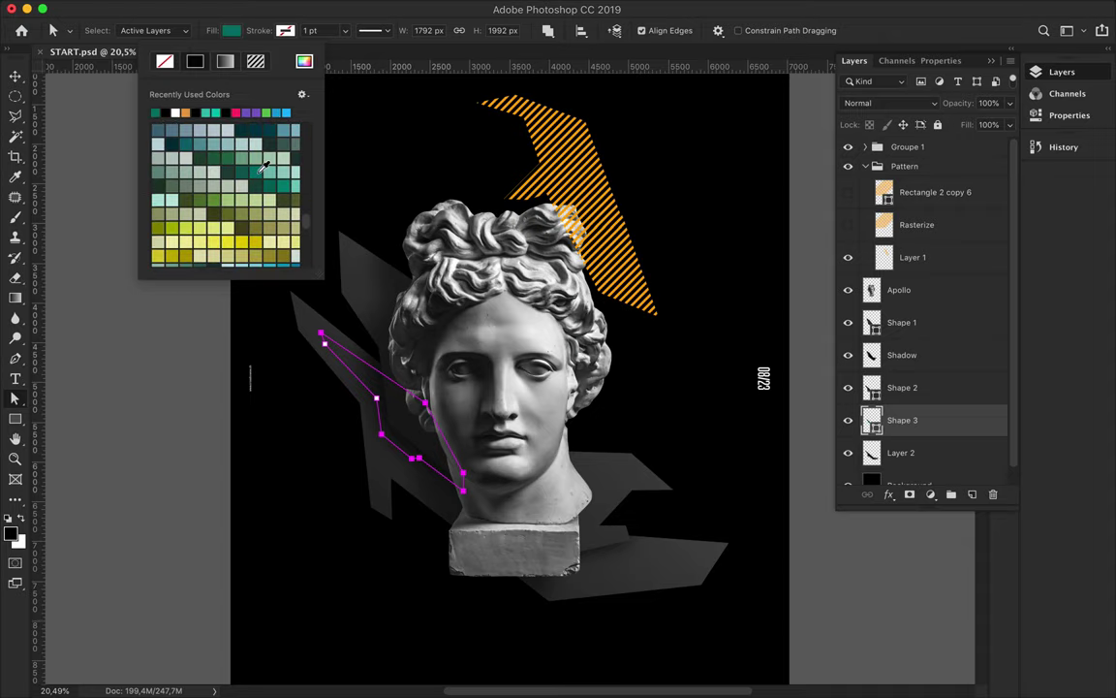
{"action": "key", "text": "v"}
{"action": "left_click_drag", "start_coordinate": [903, 419], "coordinate": [921, 370]}
- Reshape the teal shard's corners with Direct Selection, then select the Rasterize layer
{"action": "key", "text": "a"}
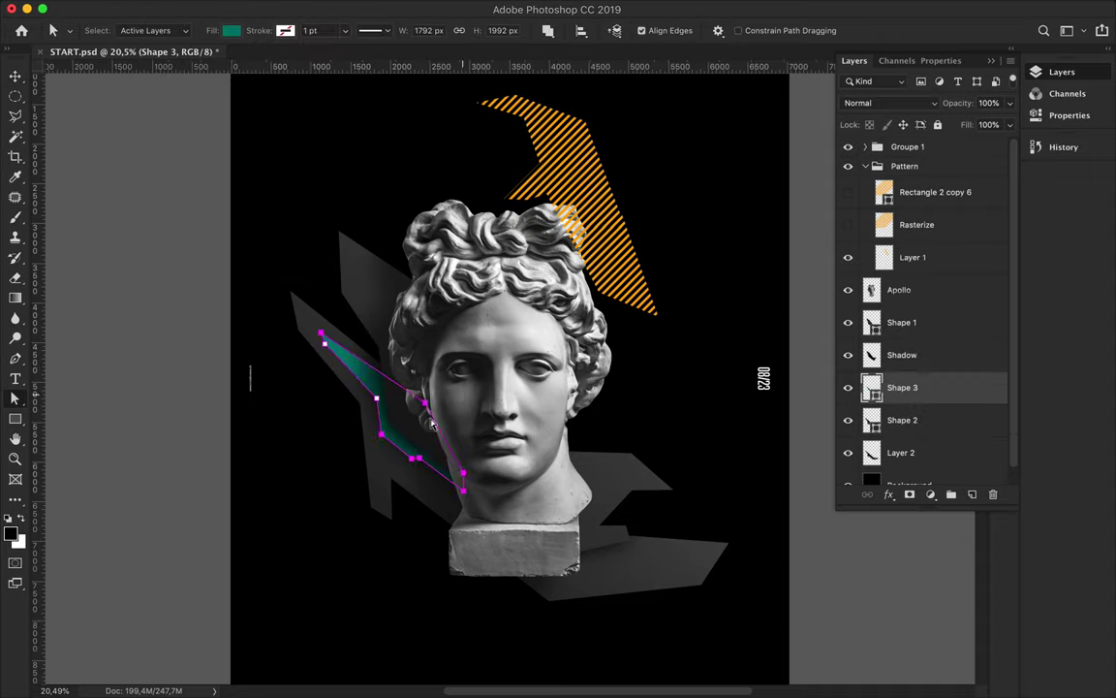
{"action": "scroll", "coordinate": [524, 359], "scroll_direction": "up", "scroll_amount": 5}
{"action": "left_click_drag", "start_coordinate": [307, 544], "coordinate": [262, 499]}
{"action": "scroll", "coordinate": [262, 500], "scroll_direction": "down", "scroll_amount": 1}
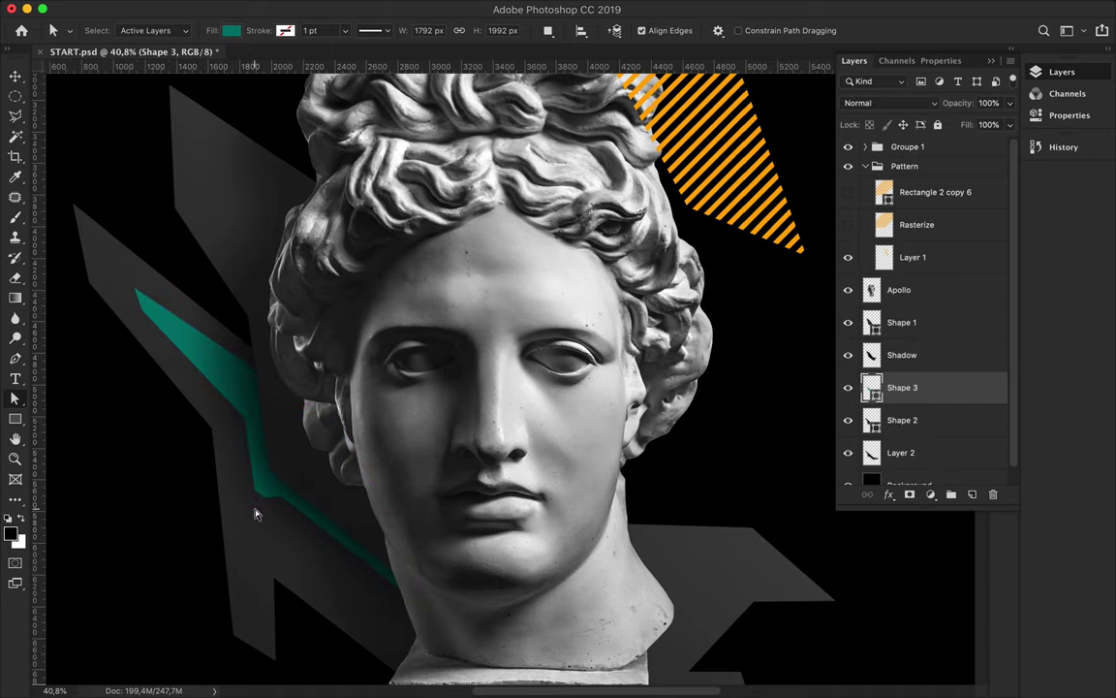
{"action": "left_click_drag", "start_coordinate": [132, 288], "coordinate": [134, 264]}
{"action": "left_click", "coordinate": [132, 366]}
{"action": "scroll", "coordinate": [132, 366], "scroll_direction": "down", "scroll_amount": 2}
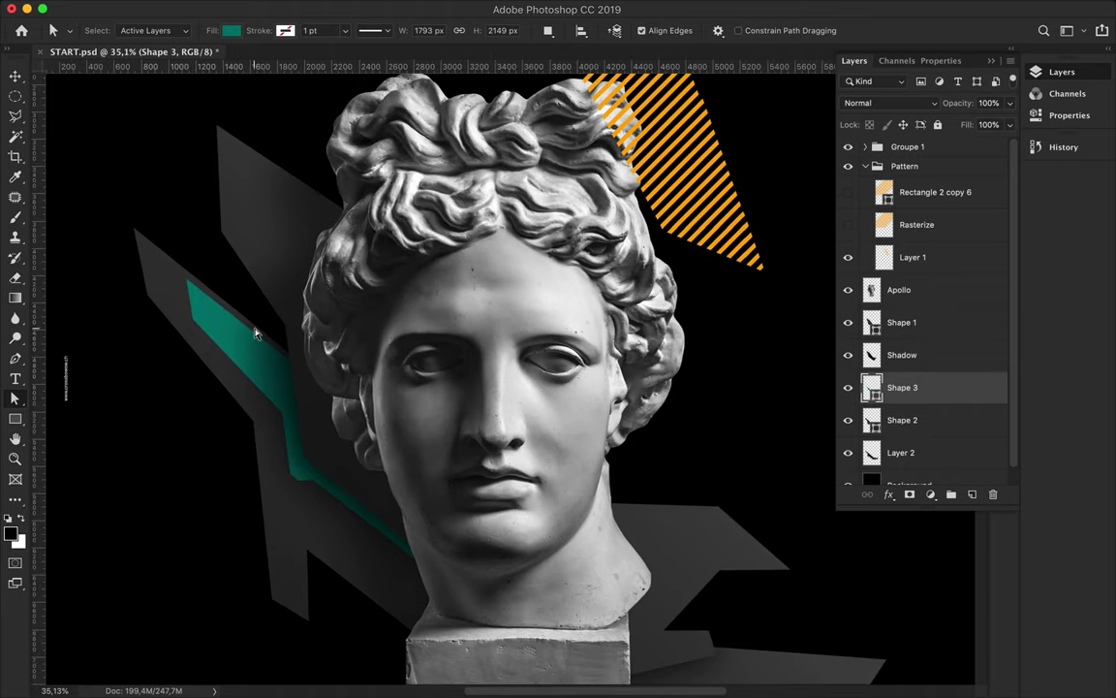
{"action": "left_click", "coordinate": [233, 329]}
{"action": "scroll", "coordinate": [259, 493], "scroll_direction": "up", "scroll_amount": 1}
{"action": "scroll", "coordinate": [260, 506], "scroll_direction": "down", "scroll_amount": 3}
{"action": "key", "text": "v"}
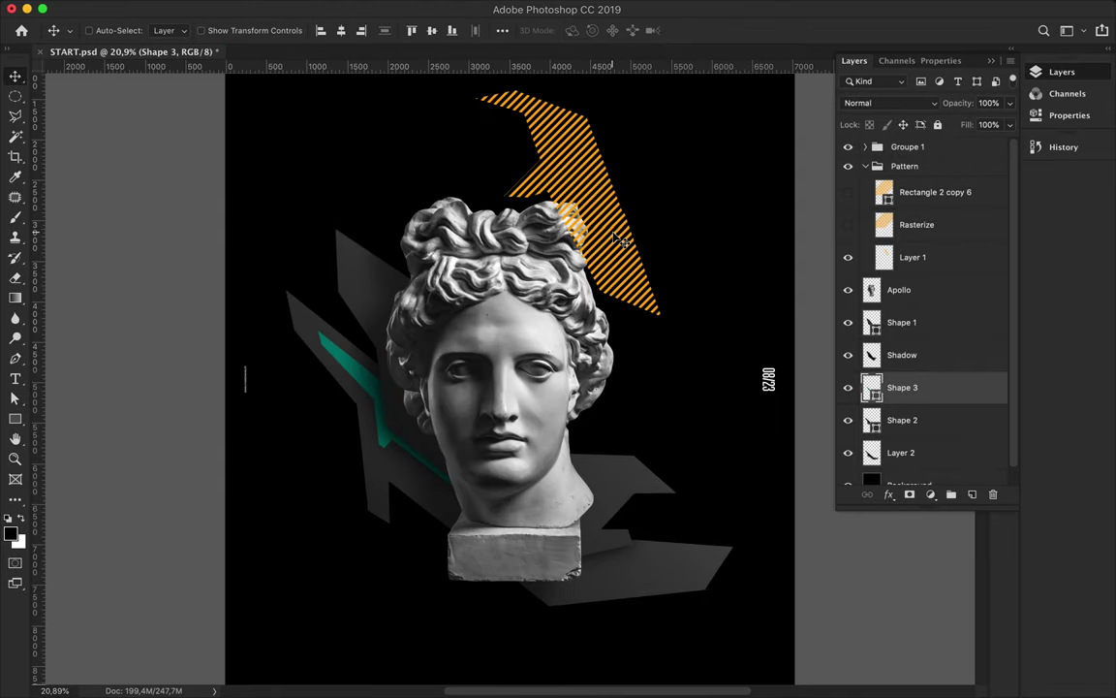
{"action": "left_click", "coordinate": [878, 219]}
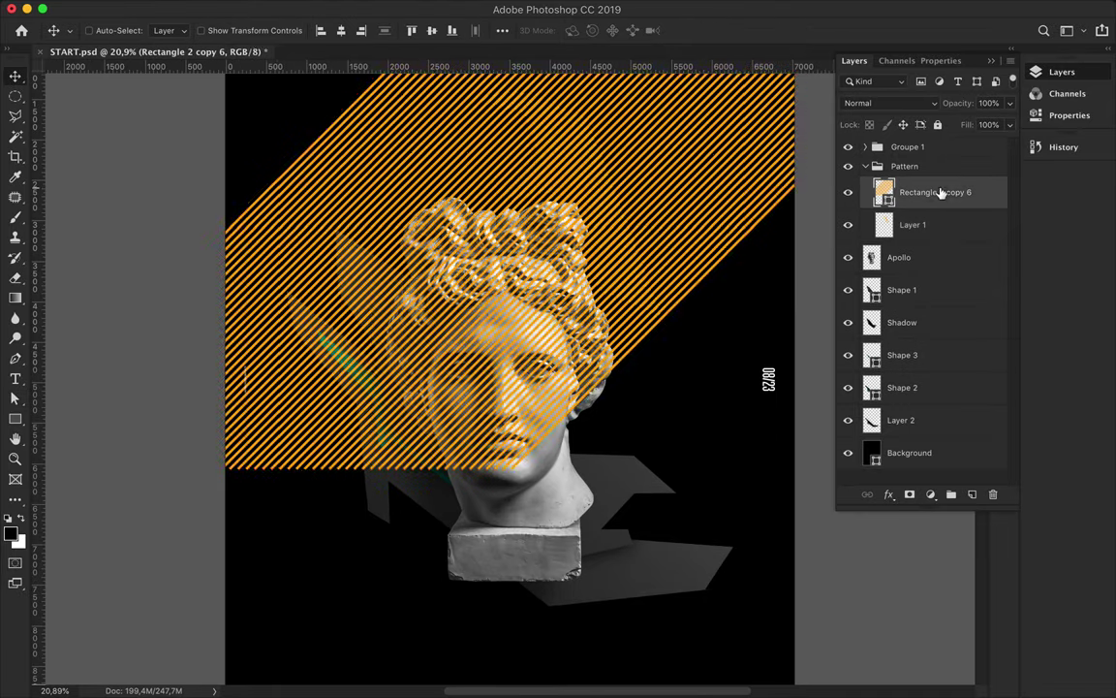
- Duplicate the teal stripe layer and rasterize the copy
{"action": "key", "text": "v"}
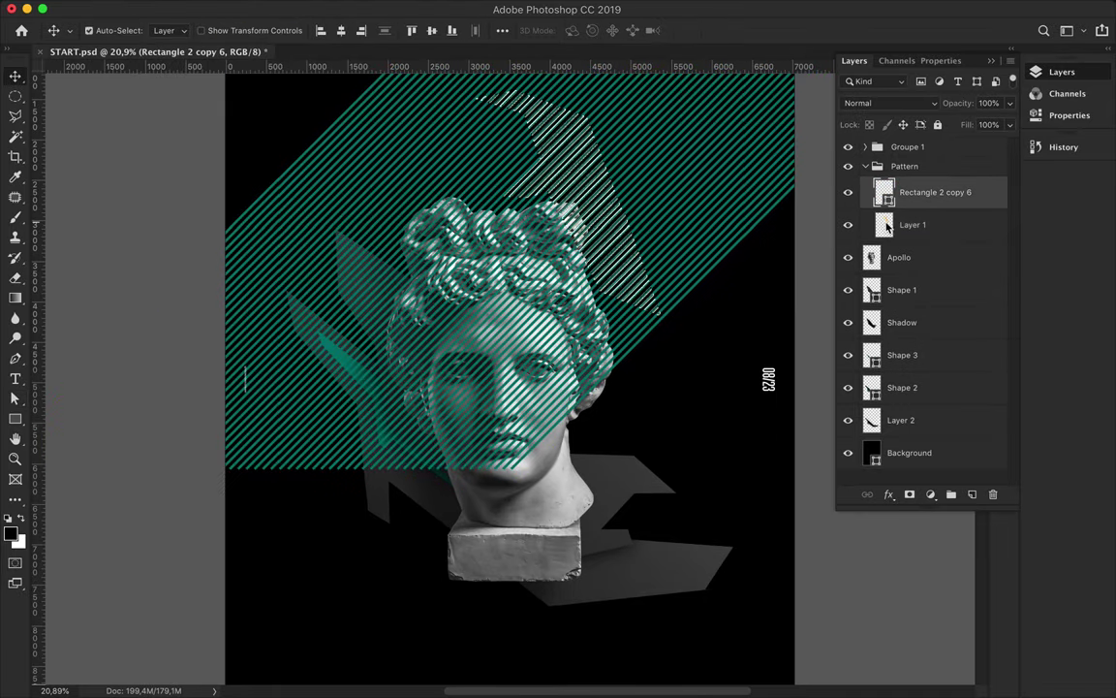
{"action": "key", "text": "m"}
{"action": "left_click", "coordinate": [848, 192]}
{"action": "left_click", "coordinate": [848, 192]}
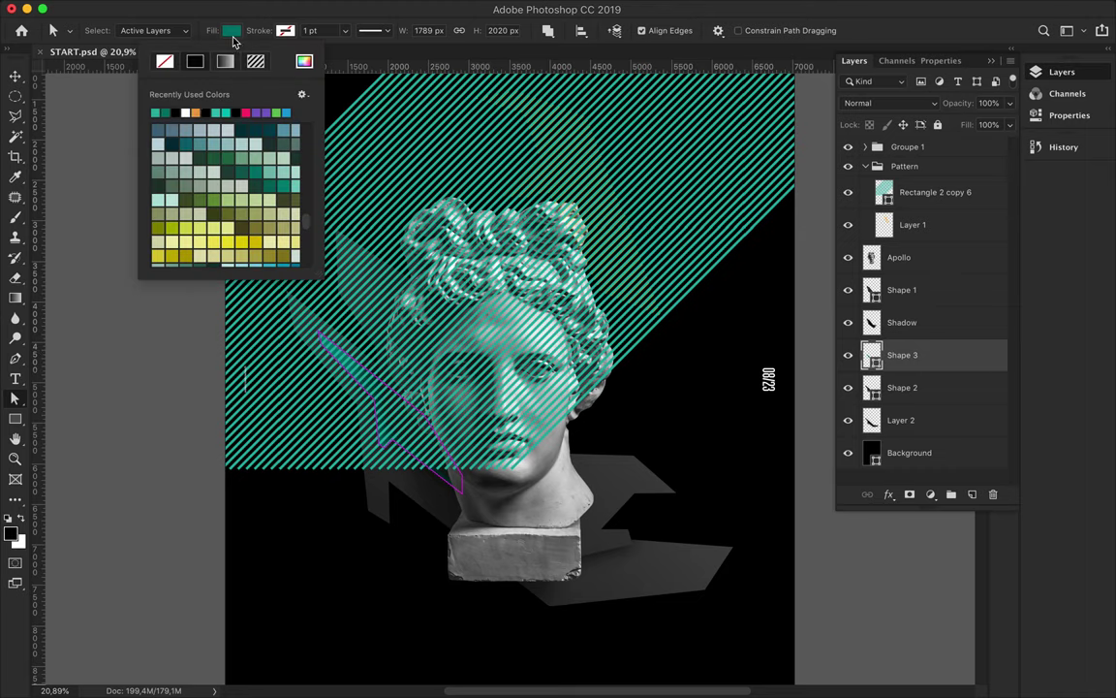
{"action": "left_click_drag", "start_coordinate": [917, 194], "coordinate": [869, 217]}
{"action": "right_click", "coordinate": [867, 225]}
{"action": "left_click", "coordinate": [561, 113]}
{"action": "scroll", "coordinate": [562, 135], "scroll_direction": "up", "scroll_amount": 2}
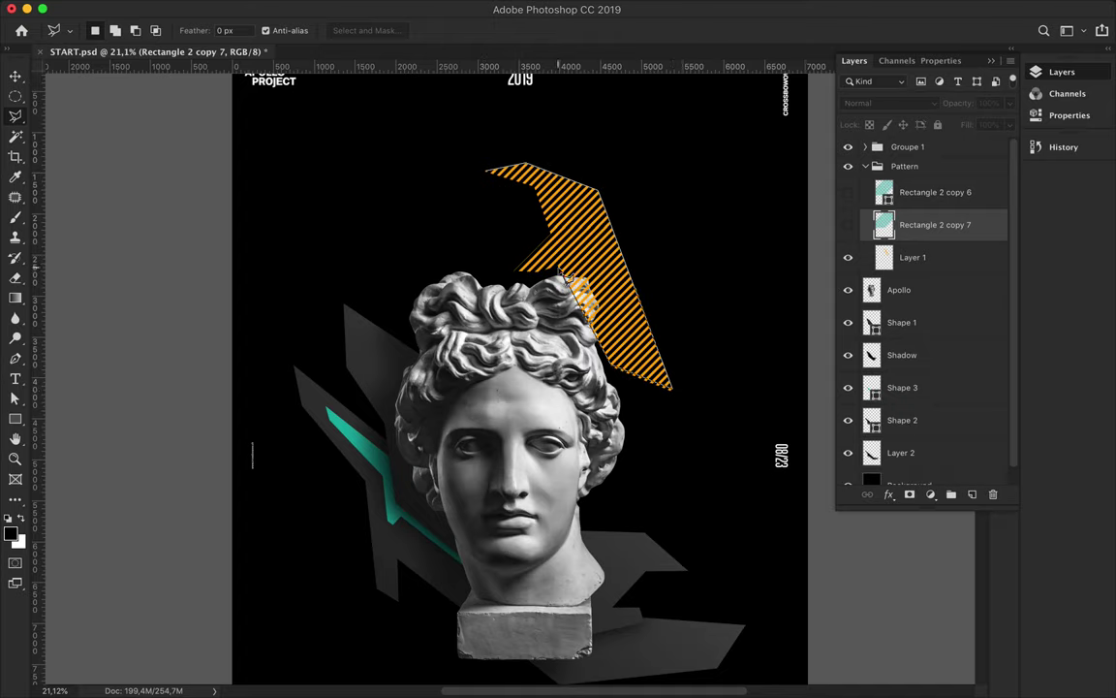
- Copy the selected teal stripe patch to Layer 3, hiding Layer 1 and Rectangle 2 copy 7
{"action": "left_click", "coordinate": [486, 171]}
{"action": "key", "text": "v"}
{"action": "left_click", "coordinate": [921, 192]}
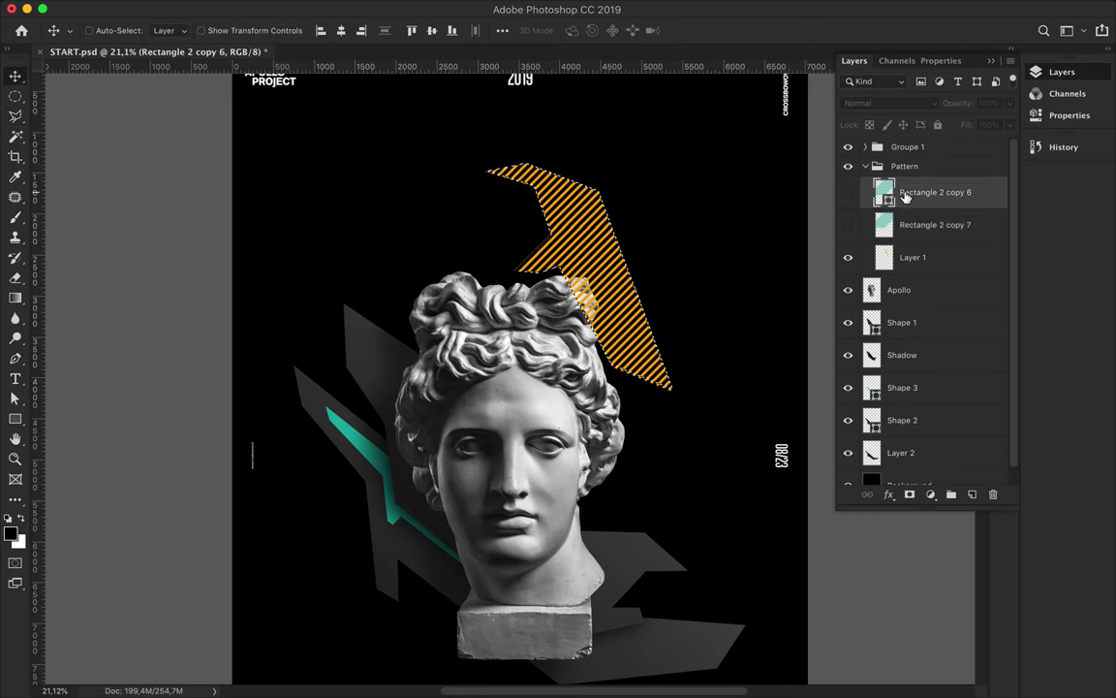
{"action": "left_click", "coordinate": [847, 225]}
{"action": "left_click", "coordinate": [847, 257]}
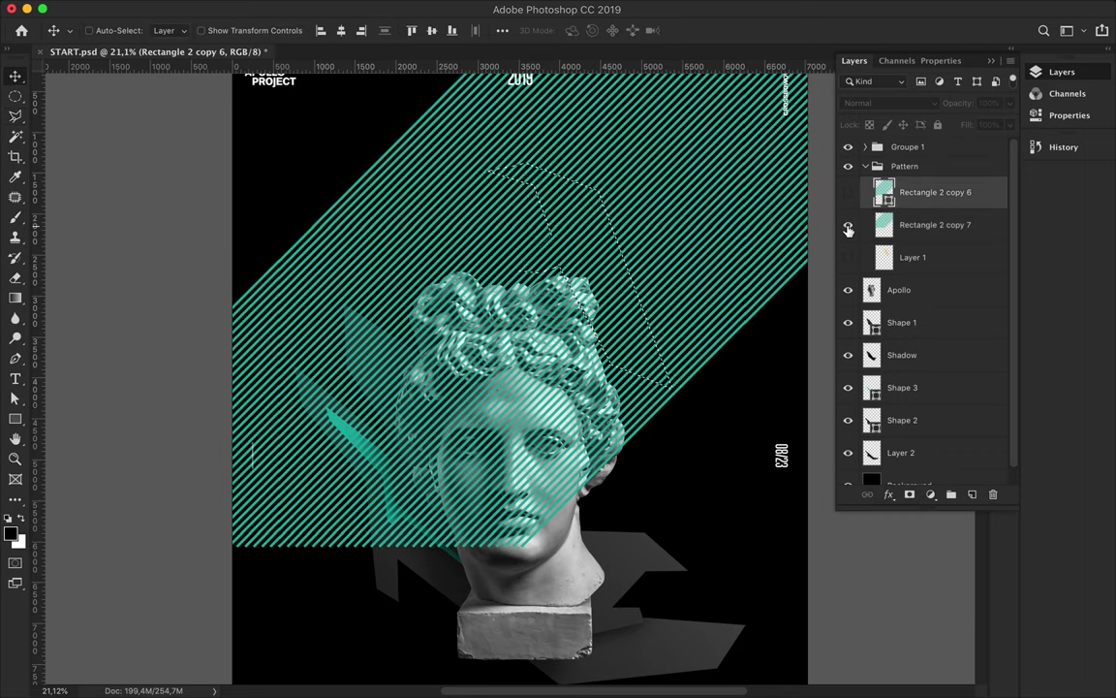
{"action": "left_click", "coordinate": [877, 225]}
{"action": "key", "text": "ctrl+j"}
{"action": "left_click", "coordinate": [848, 257]}
{"action": "scroll", "coordinate": [685, 311], "scroll_direction": "down", "scroll_amount": 3}
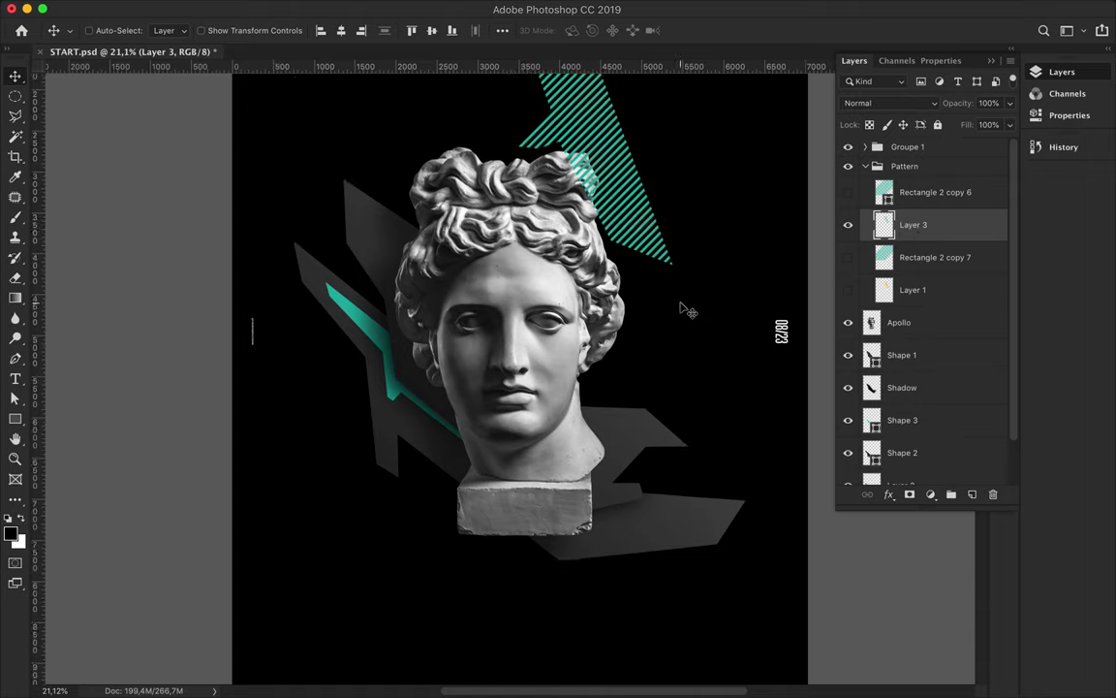
{"action": "scroll", "coordinate": [581, 339], "scroll_direction": "down", "scroll_amount": 2}
{"action": "scroll", "coordinate": [407, 387], "scroll_direction": "up", "scroll_amount": 1}
- Draw the Shape 4 shard from left of the bust to its base and send it to the stack bottom
{"action": "key", "text": "p"}
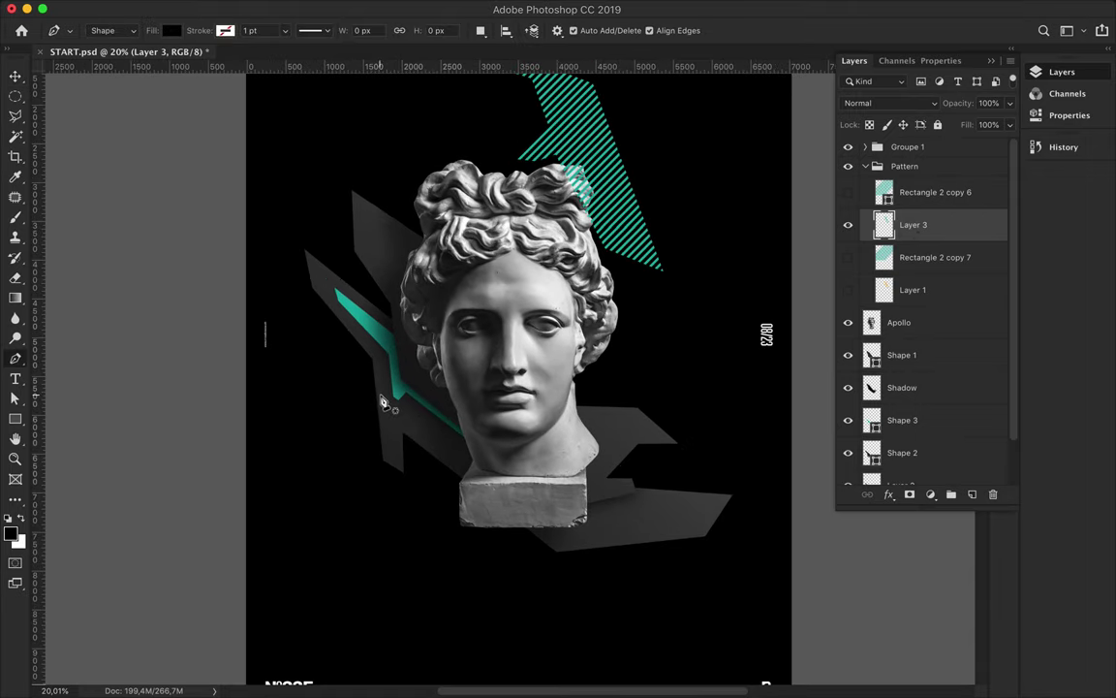
{"action": "left_click", "coordinate": [377, 372]}
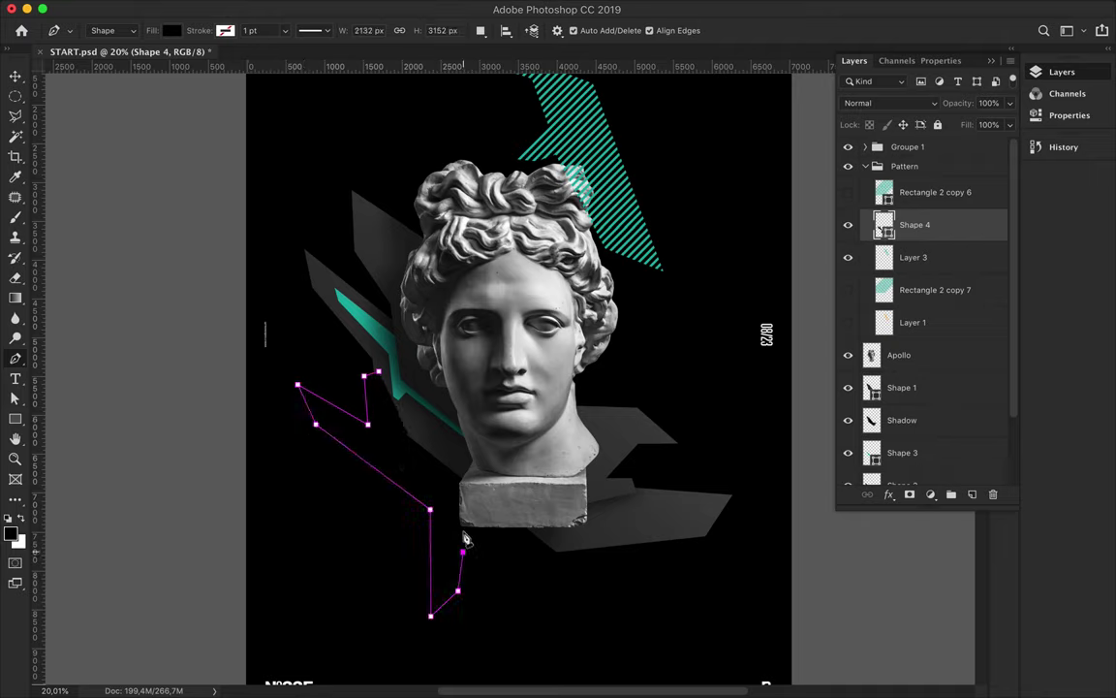
{"action": "left_click", "coordinate": [504, 541]}
{"action": "left_click", "coordinate": [531, 452]}
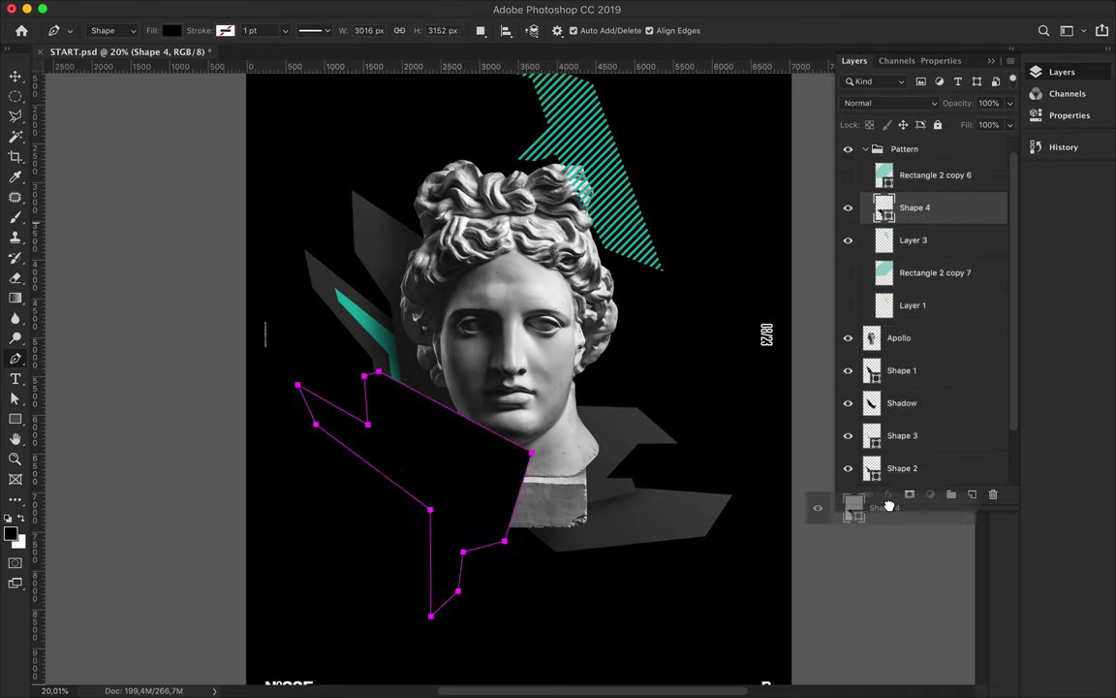
{"action": "left_click_drag", "start_coordinate": [915, 223], "coordinate": [896, 460]}
- Give Shape 4 a dark gradient fill
{"action": "key", "text": "a"}
{"action": "left_click", "coordinate": [231, 30]}
{"action": "left_click", "coordinate": [223, 62]}
{"action": "left_click", "coordinate": [264, 145]}
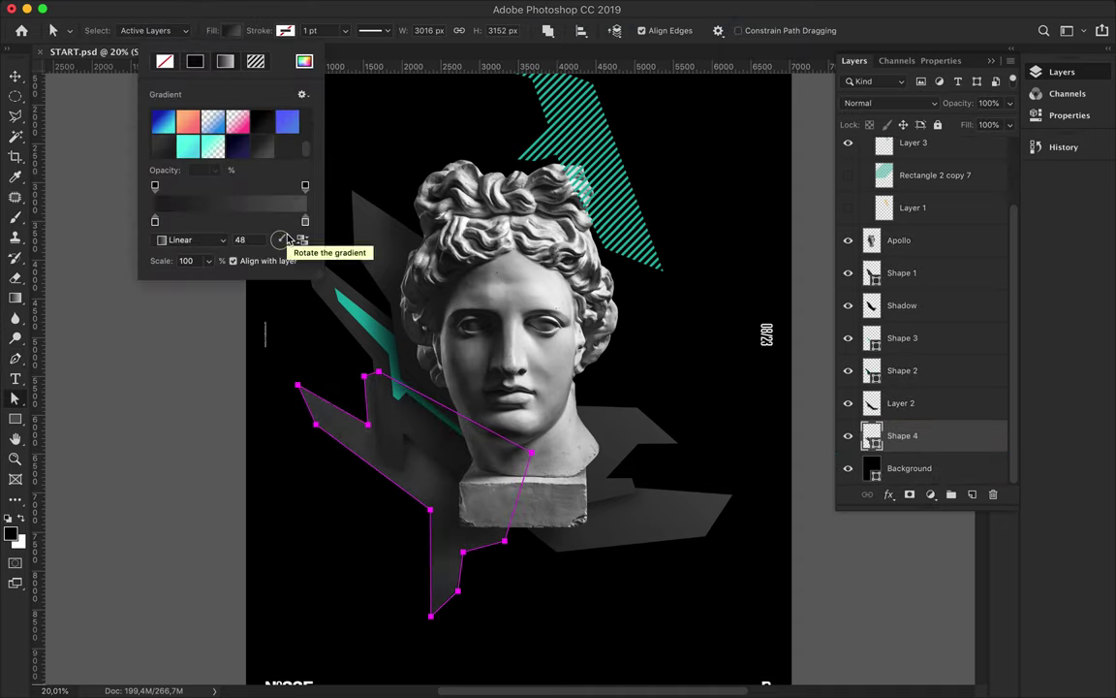
{"action": "key", "text": "v"}
- Add an empty shading layer beneath Shape 4, discarding an extra one
{"action": "key", "text": "ctrl+shift+alt+n"}
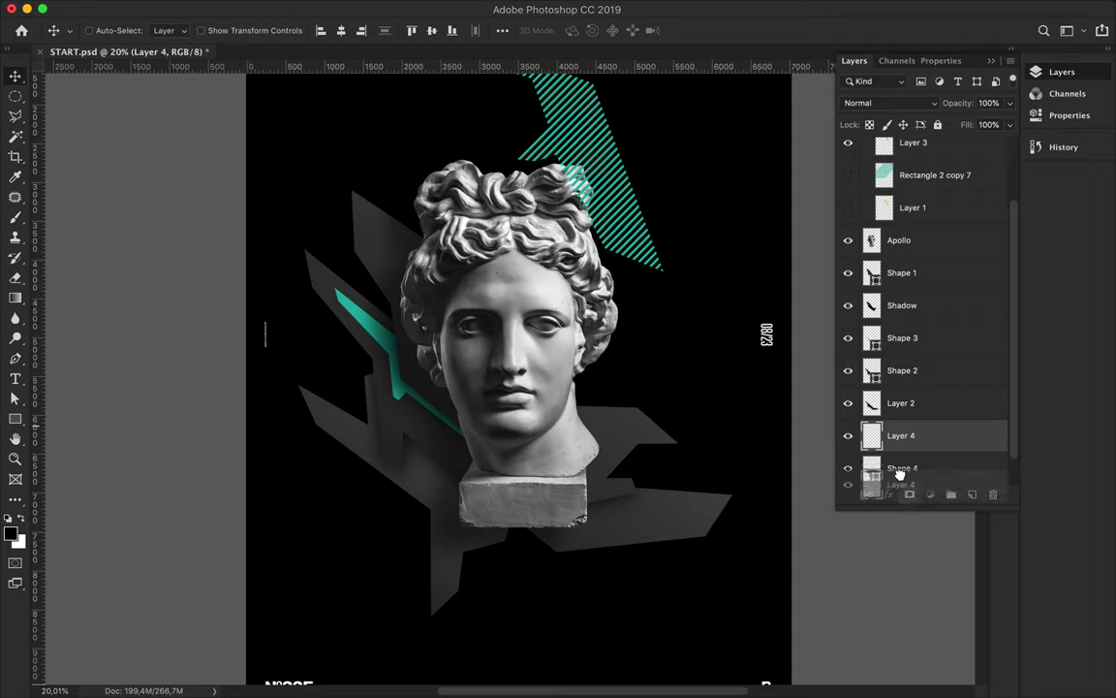
{"action": "left_click_drag", "start_coordinate": [839, 433], "coordinate": [875, 441]}
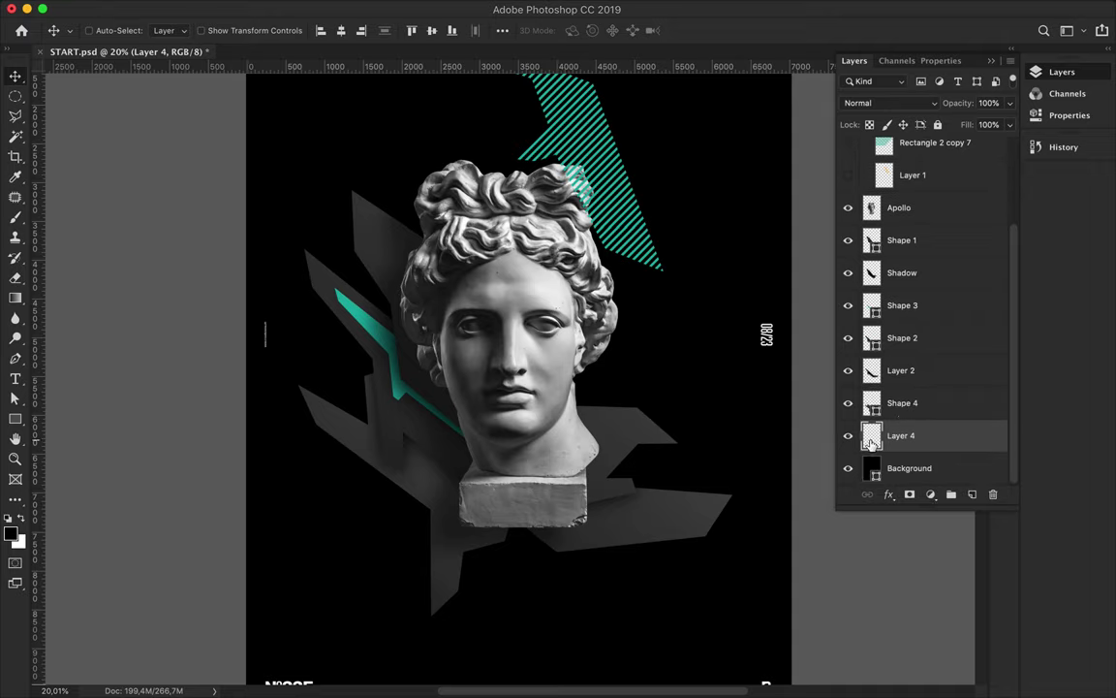
{"action": "key", "text": "ctrl+shift+alt+n"}
{"action": "left_click_drag", "start_coordinate": [912, 402], "coordinate": [872, 445]}
{"action": "left_click", "coordinate": [871, 403], "text": "ctrl"}
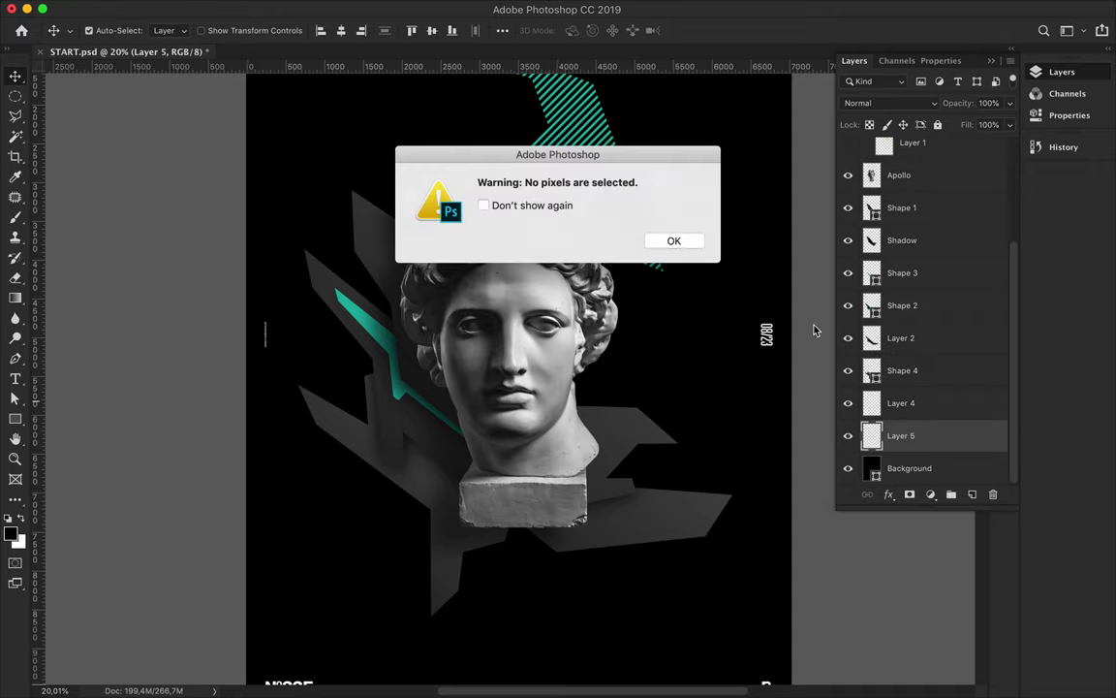
{"action": "key", "text": "Return"}
{"action": "key", "text": "BackSpace"}
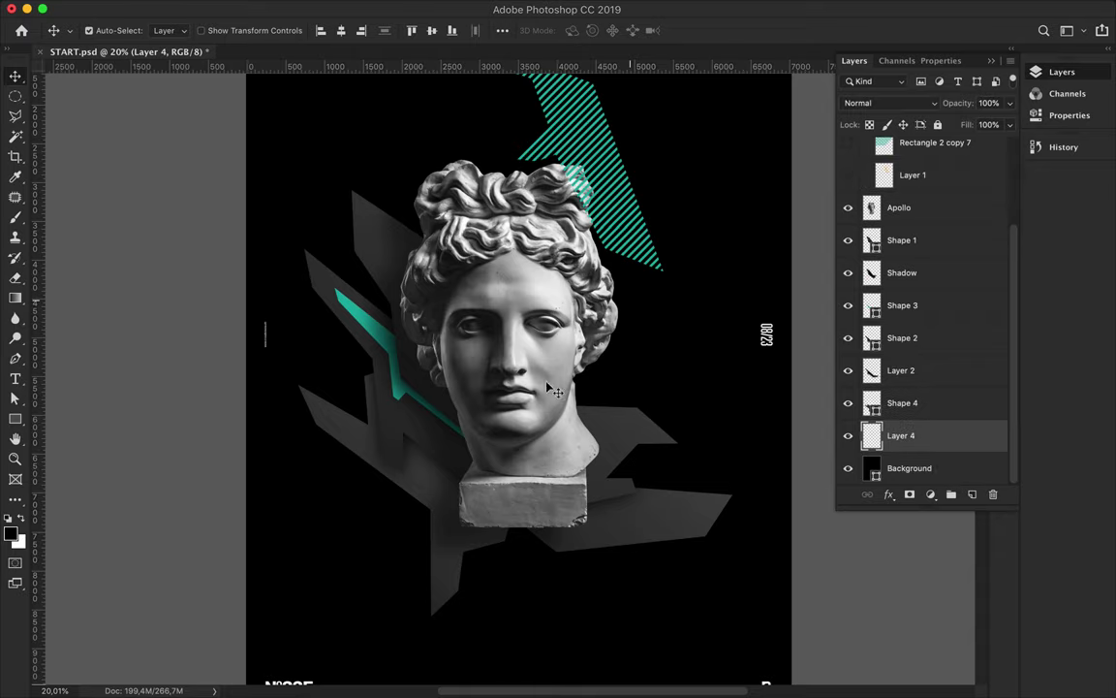
- Brush black shading inside Shape 4's outline on Layer 4
{"action": "left_click", "coordinate": [556, 390]}
{"action": "left_click", "coordinate": [902, 403]}
{"action": "left_click", "coordinate": [871, 403], "text": "ctrl"}
{"action": "left_click", "coordinate": [902, 435]}
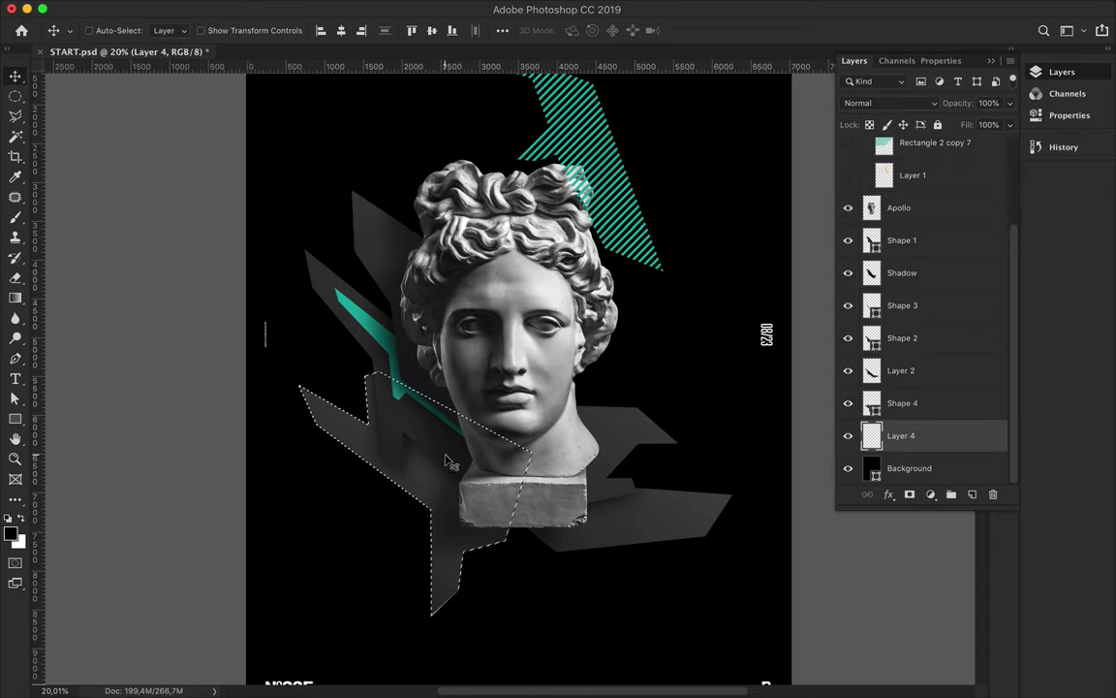
{"action": "key", "text": "b"}
{"action": "left_click_drag", "start_coordinate": [349, 398], "coordinate": [448, 523]}
{"action": "key", "text": "v"}
{"action": "key", "text": "ctrl+d"}
{"action": "key", "text": "m"}
- Fit the poster in the window and start a Shape 5 shard at the lower left
{"action": "left_click_drag", "start_coordinate": [408, 5], "coordinate": [389, 32]}
{"action": "key", "text": "ctrl+0"}
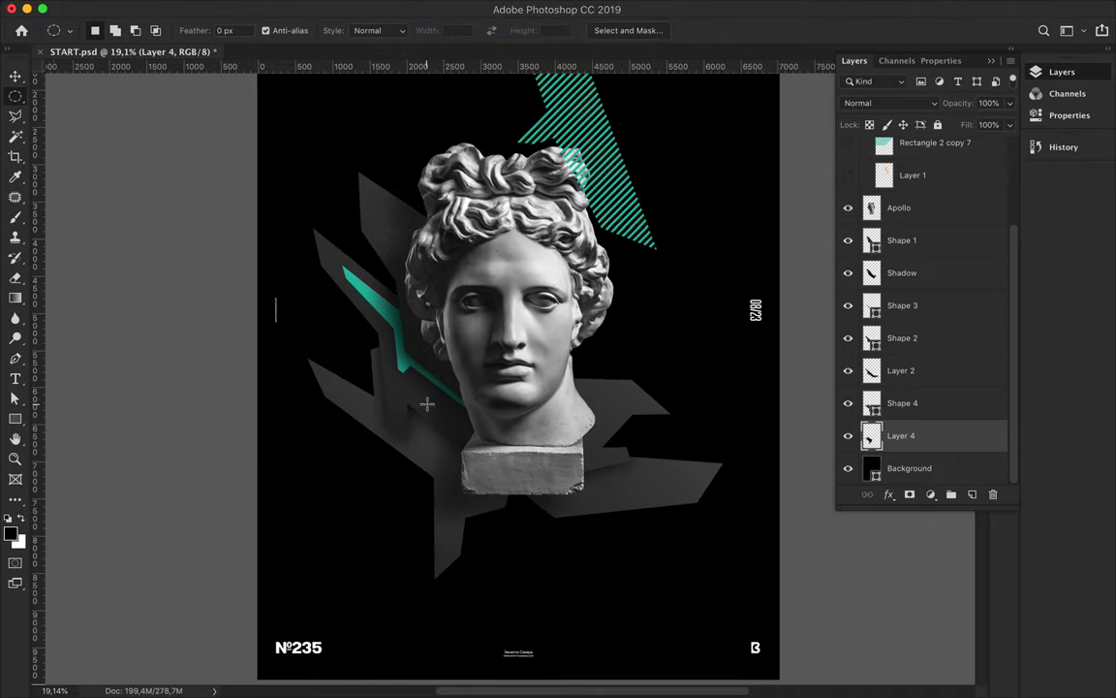
{"action": "key", "text": "p"}
{"action": "left_click", "coordinate": [435, 401]}
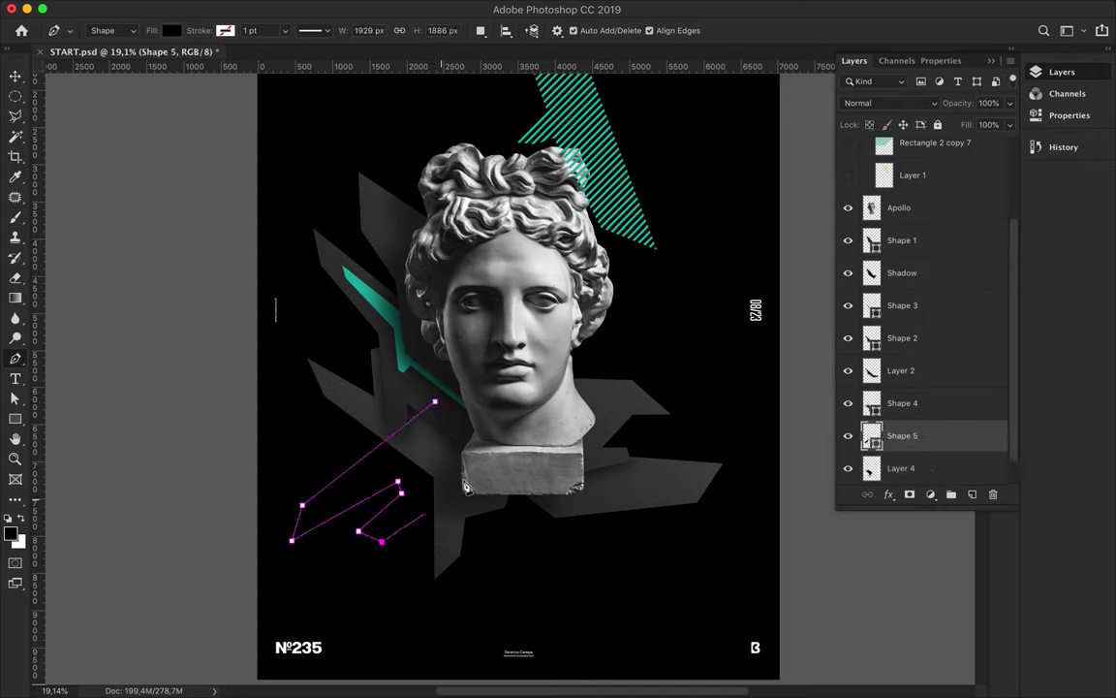
- Close the second shard at the bust's base and give it a dark gradient fill
{"action": "left_click", "coordinate": [435, 401]}
{"action": "left_click", "coordinate": [172, 30]}
{"action": "left_click", "coordinate": [166, 61]}
{"action": "left_click", "coordinate": [223, 240]}
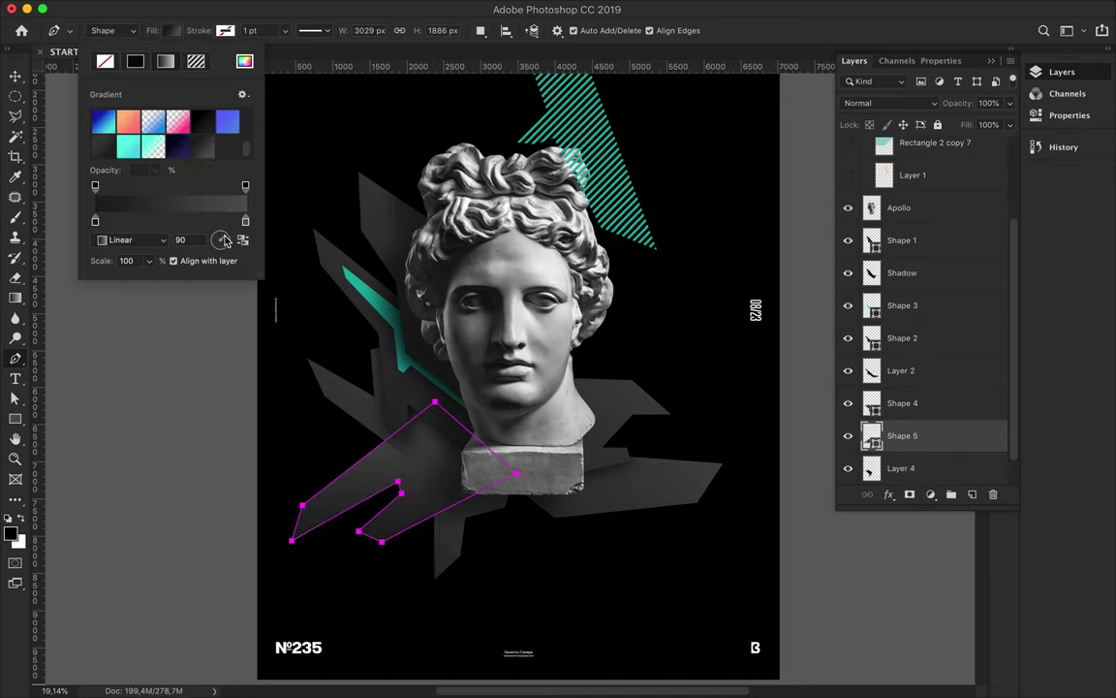
- Move Shape 5 below Layer 4 and begin a third shard outline at the bust's base
{"action": "scroll", "coordinate": [992, 449], "scroll_direction": "down", "scroll_amount": 1}
{"action": "left_click_drag", "start_coordinate": [901, 399], "coordinate": [901, 452]}
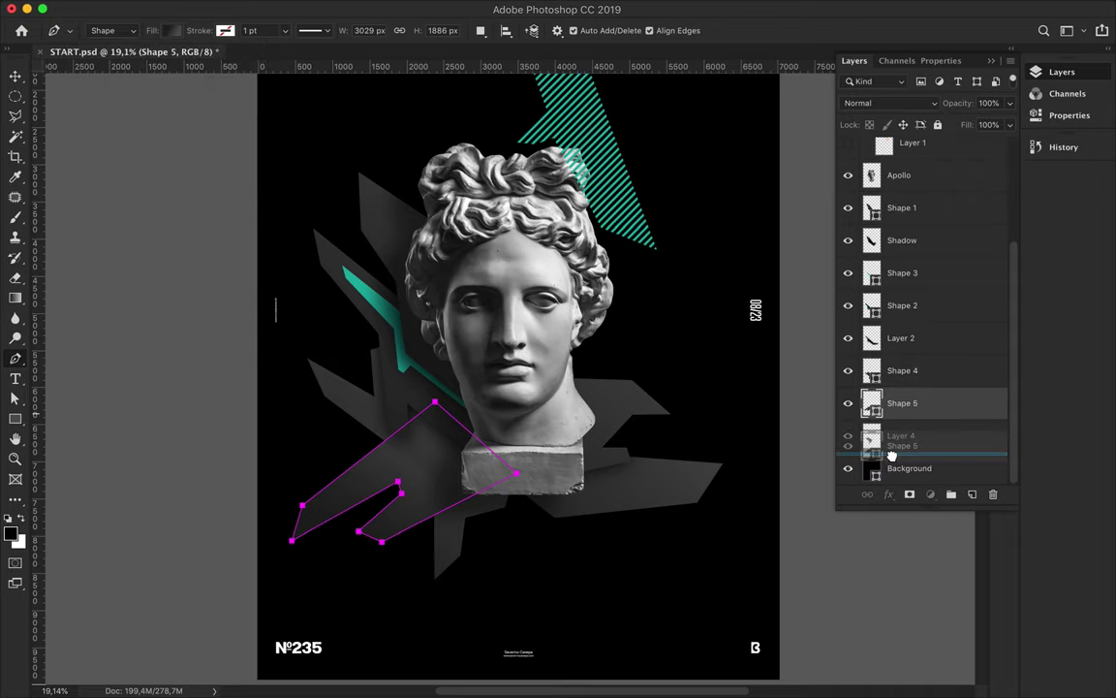
{"action": "key", "text": "v"}
{"action": "scroll", "coordinate": [617, 346], "scroll_direction": "up", "scroll_amount": 2}
{"action": "key", "text": "p"}
{"action": "left_click", "coordinate": [475, 517]}
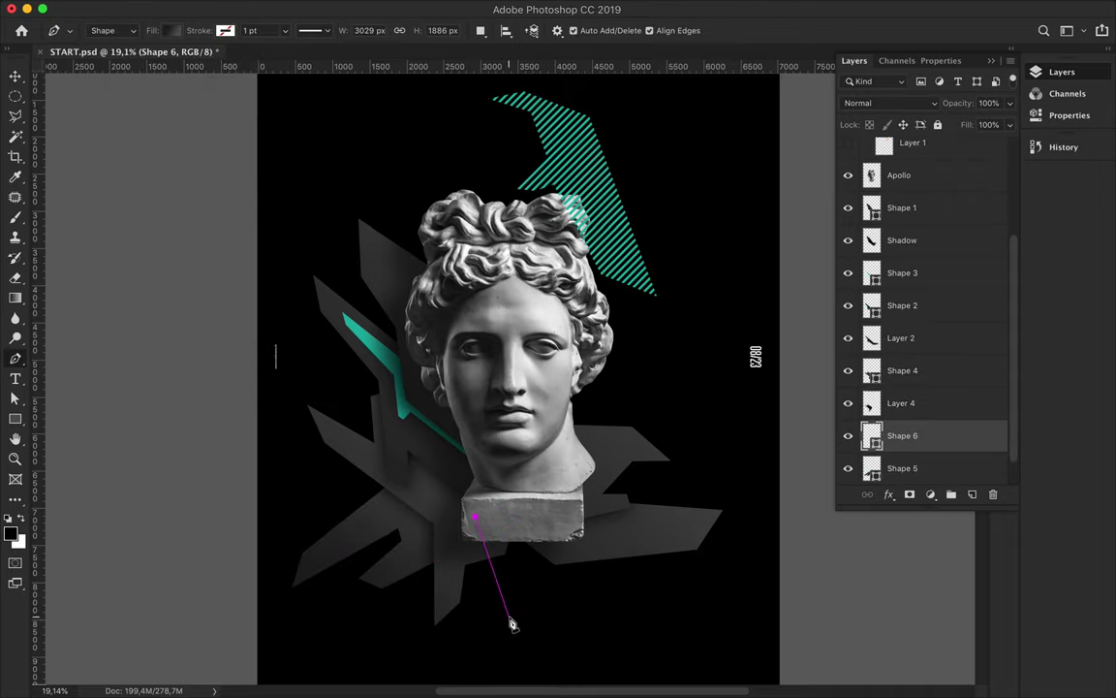
- Draw the third shard down and right from the base, and move Shape 6 below Shape 5
{"action": "left_click", "coordinate": [541, 662]}
{"action": "left_click", "coordinate": [529, 610]}
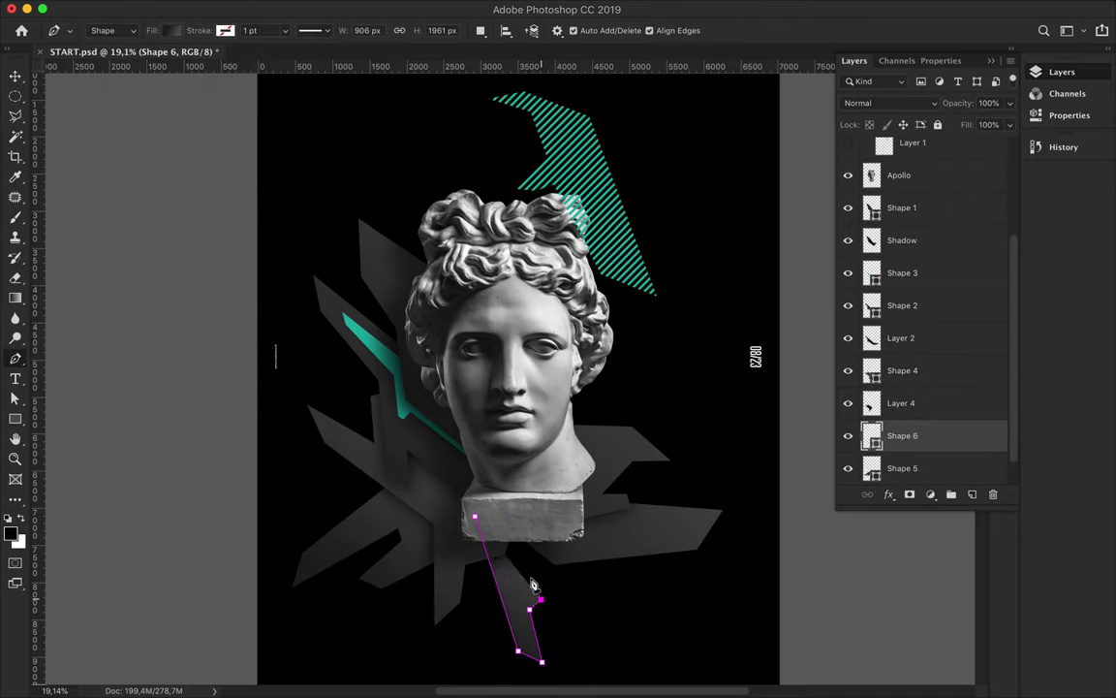
{"action": "left_click", "coordinate": [651, 608]}
{"action": "left_click", "coordinate": [568, 456]}
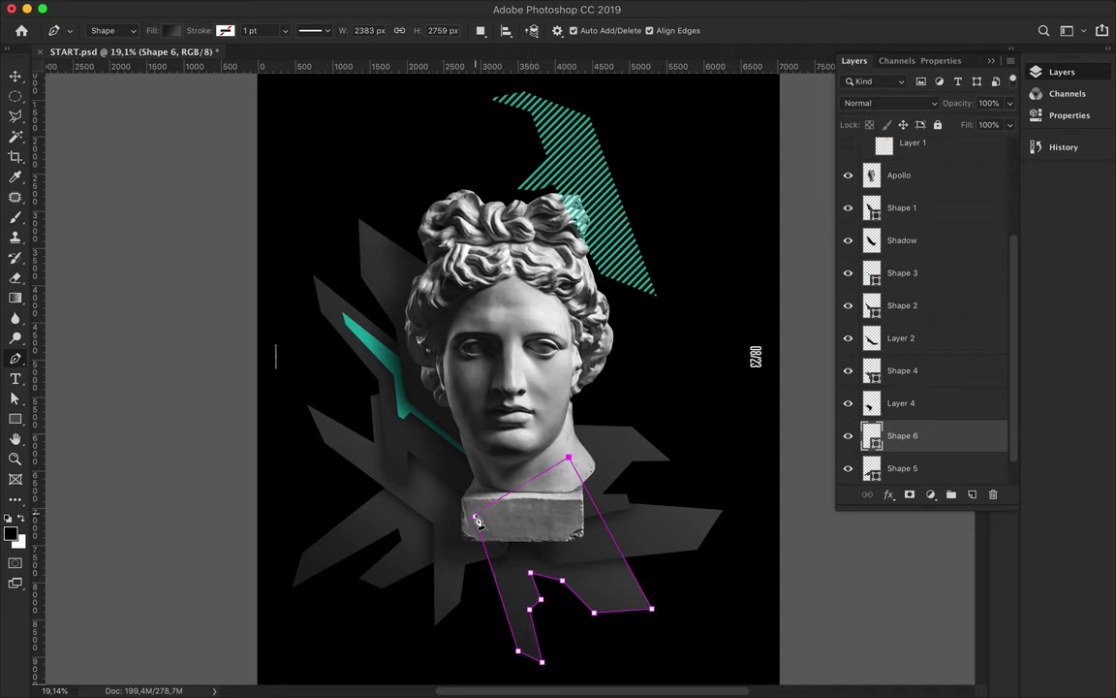
{"action": "left_click_drag", "start_coordinate": [945, 416], "coordinate": [853, 431]}
- Add a new Layer 5 and paint soft shading inside the third shard's outline
{"action": "key", "text": "ctrl+shift+alt+n"}
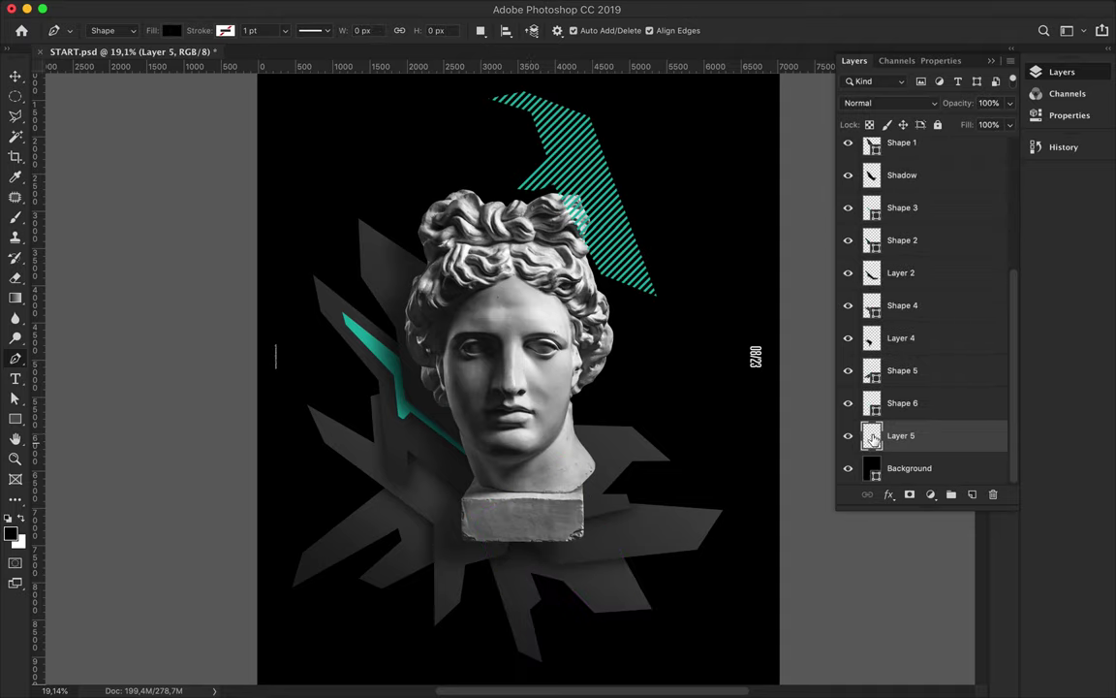
{"action": "left_click", "coordinate": [874, 403]}
{"action": "left_click", "coordinate": [872, 435]}
{"action": "key", "text": "b"}
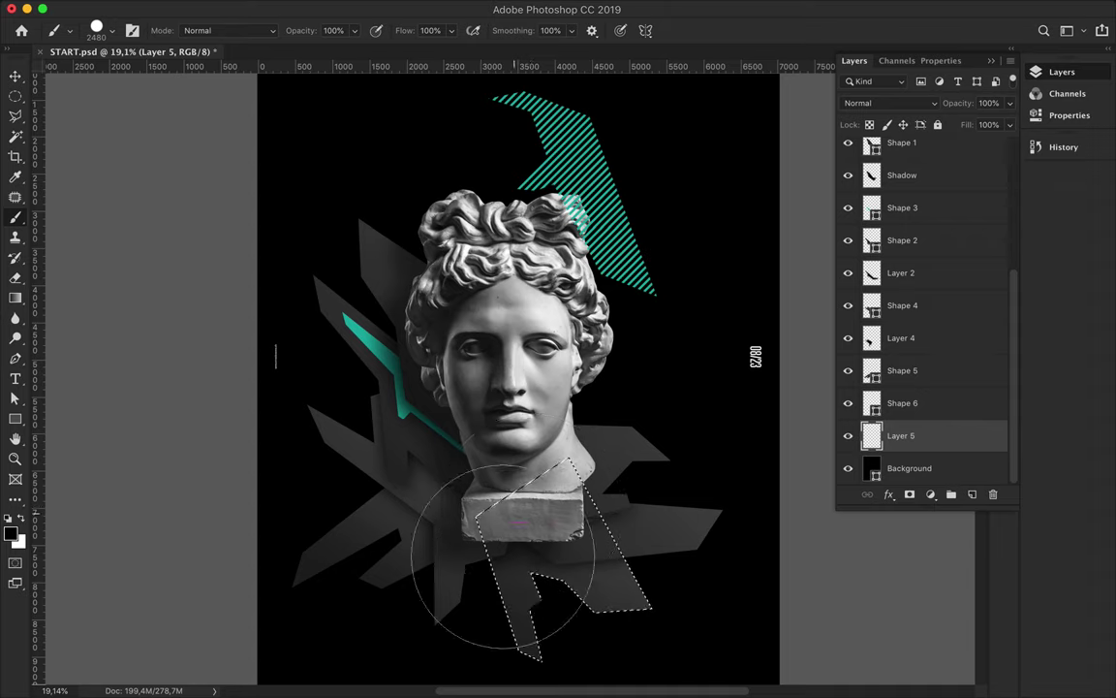
{"action": "key", "text": "m"}
{"action": "left_click", "coordinate": [381, 8]}
{"action": "left_click", "coordinate": [387, 26]}
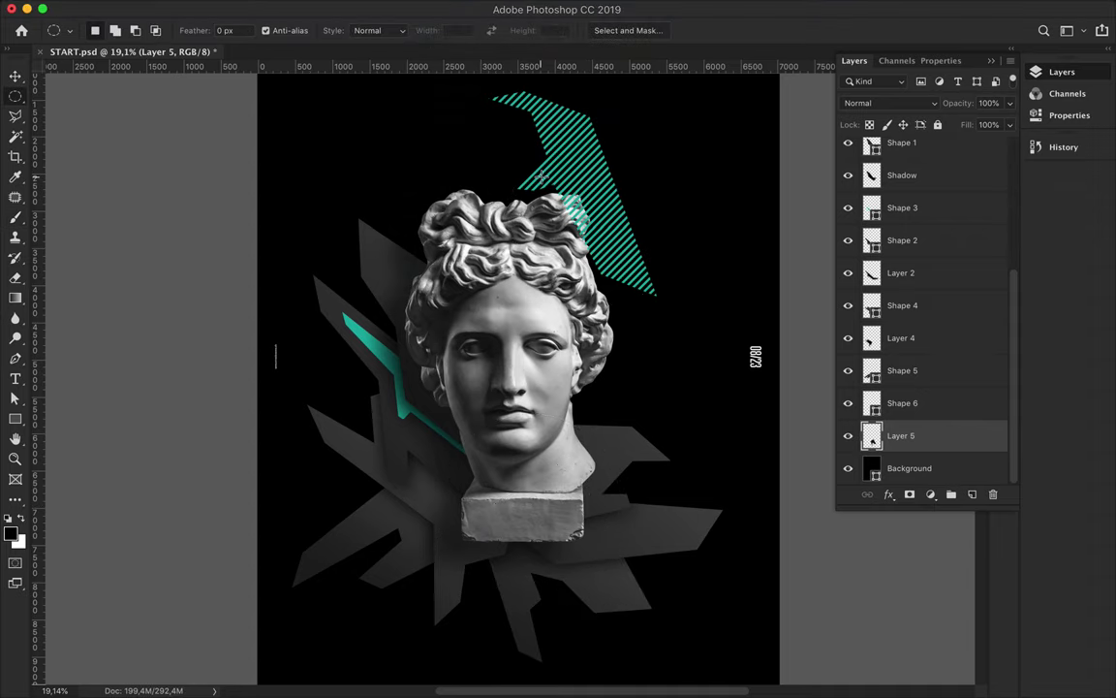
{"action": "key", "text": "v"}
- Select the Ellipse tool from the shape tool group
{"action": "key", "text": "u"}
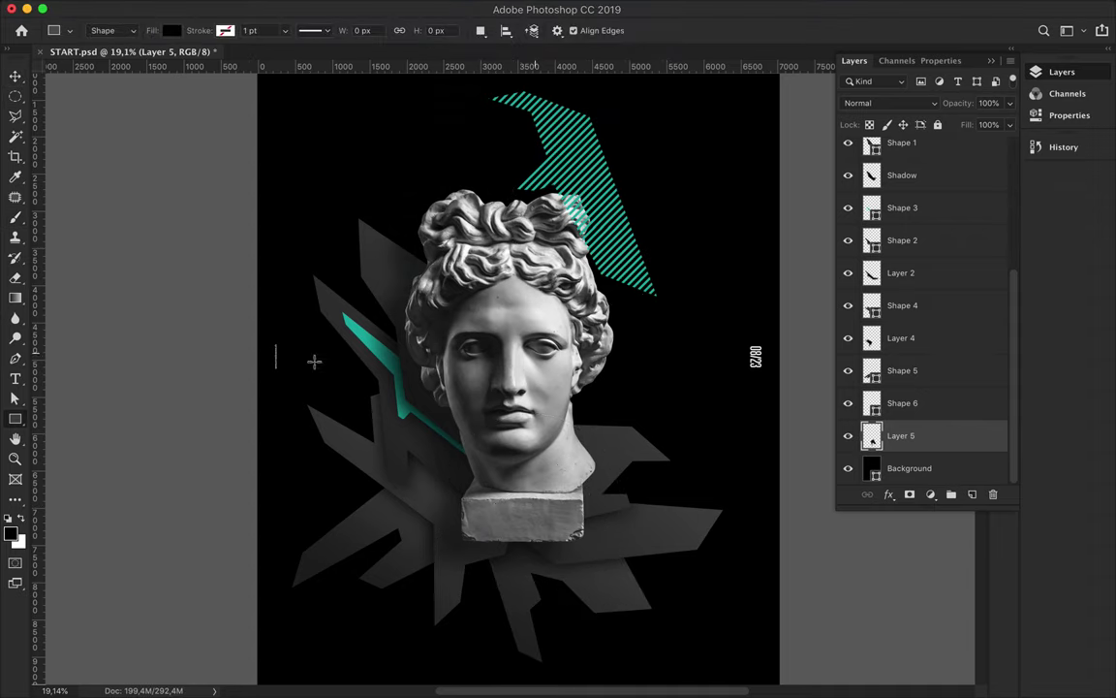
{"action": "right_click", "coordinate": [15, 419]}
{"action": "left_click", "coordinate": [68, 418]}
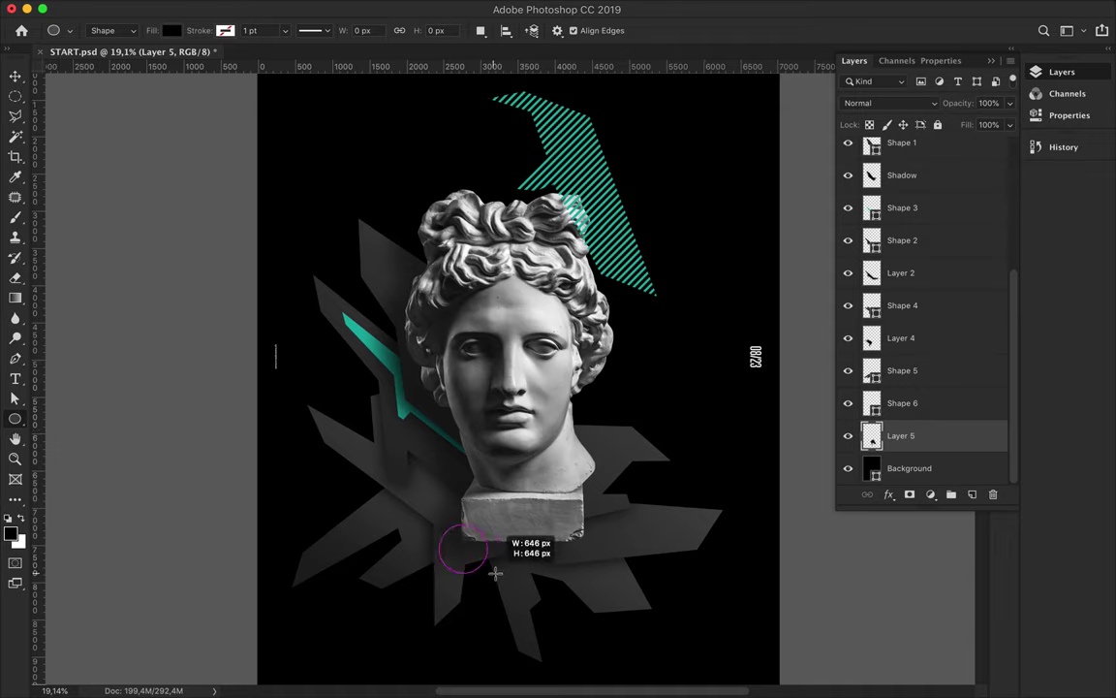
- Draw a dark gradient circle below the bust's base and move it down the layer stack
{"action": "left_click_drag", "start_coordinate": [369, 455], "coordinate": [557, 643]}
{"action": "left_click", "coordinate": [170, 31]}
{"action": "scroll", "coordinate": [351, 187], "scroll_direction": "down", "scroll_amount": 5}
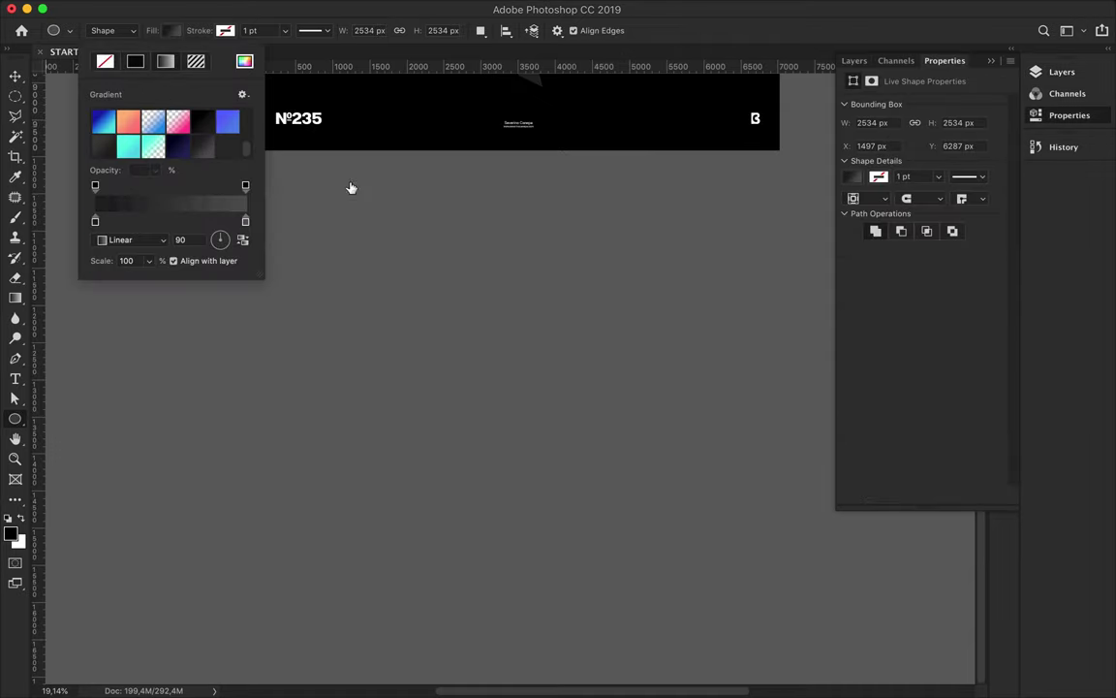
{"action": "scroll", "coordinate": [590, 324], "scroll_direction": "up", "scroll_amount": 5}
{"action": "key", "text": "v"}
{"action": "key", "text": "F7"}
{"action": "key", "text": "ctrl+bracketleft"}
- Add a black, Gaussian-blurred shadow layer in the second shard's shape beneath it
{"action": "left_click", "coordinate": [354, 427], "text": "ctrl"}
{"action": "left_click", "coordinate": [972, 494], "text": "ctrl"}
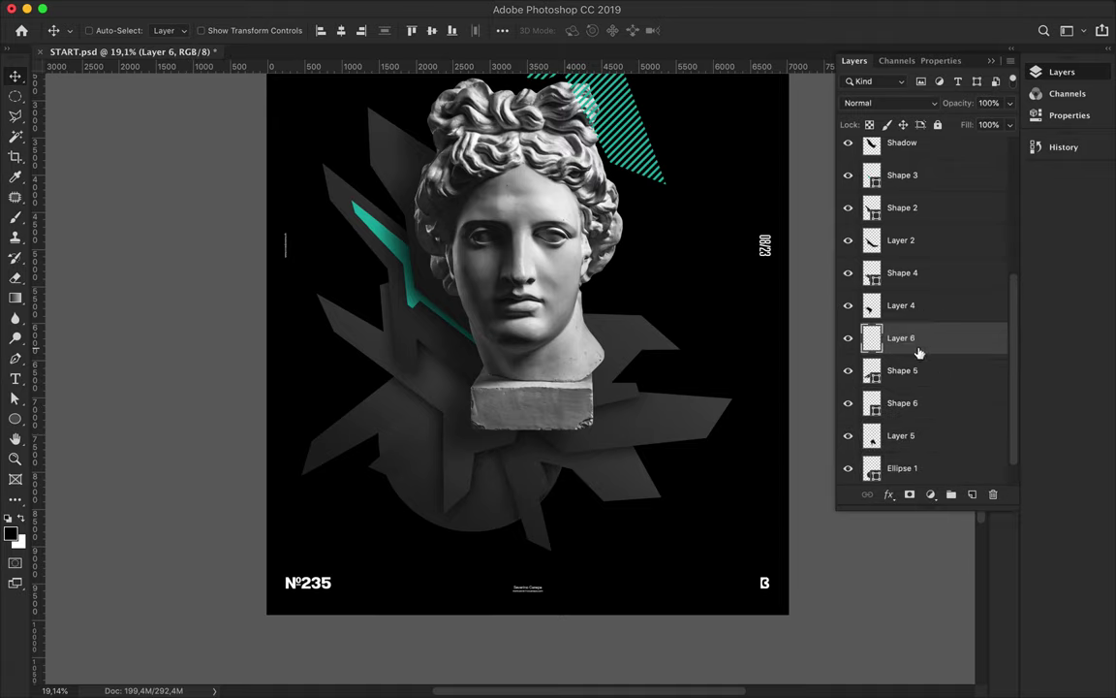
{"action": "left_click", "coordinate": [872, 337], "text": "ctrl"}
{"action": "key", "text": "b"}
{"action": "key", "text": "alt+BackSpace"}
{"action": "key", "text": "ctrl+d"}
{"action": "key", "text": "m"}
{"action": "left_click", "coordinate": [381, 8]}
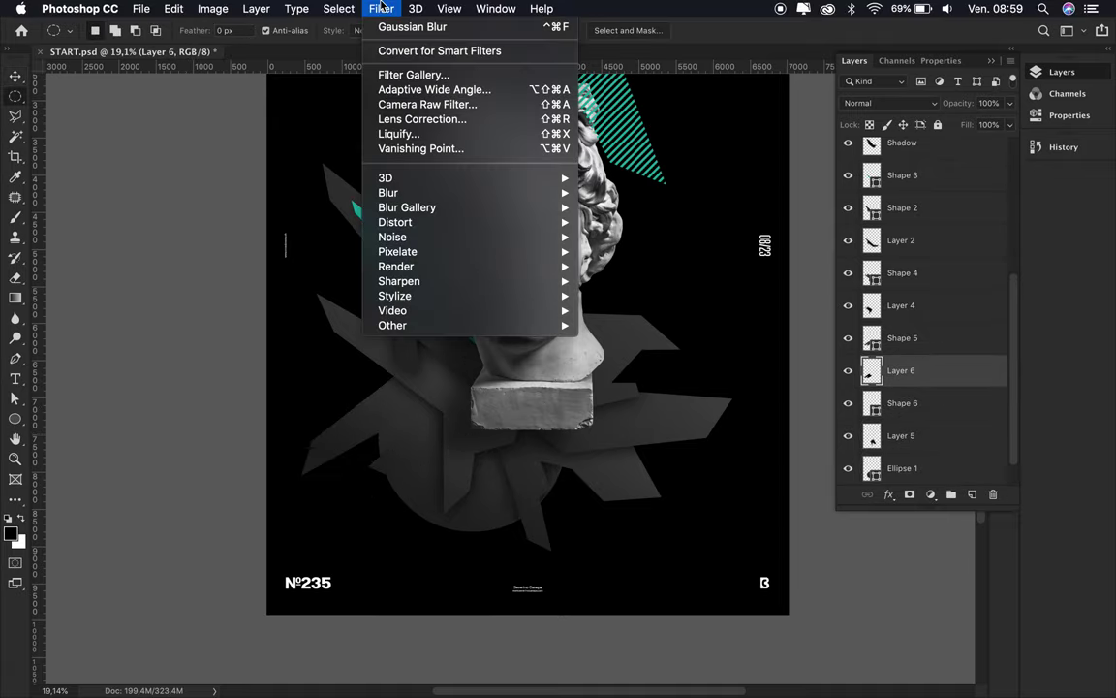
{"action": "left_click", "coordinate": [630, 251]}
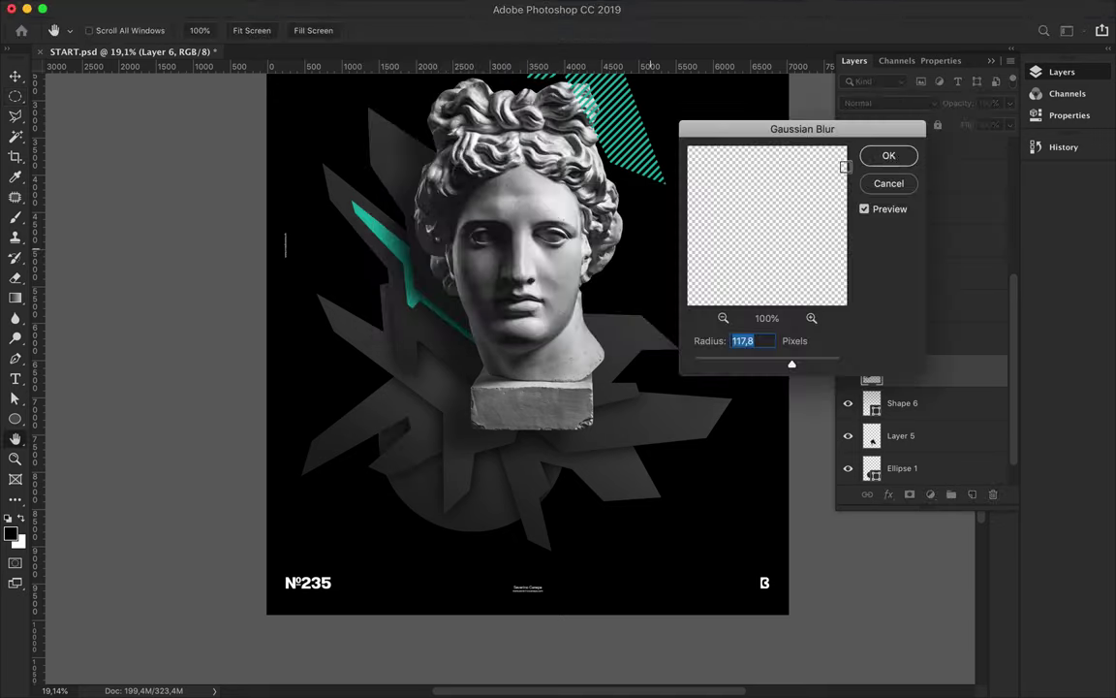
{"action": "left_click", "coordinate": [890, 156]}
- Add a black shadow layer under the circle and reapply the Gaussian Blur to it
{"action": "left_click", "coordinate": [916, 426]}
{"action": "key", "text": "v"}
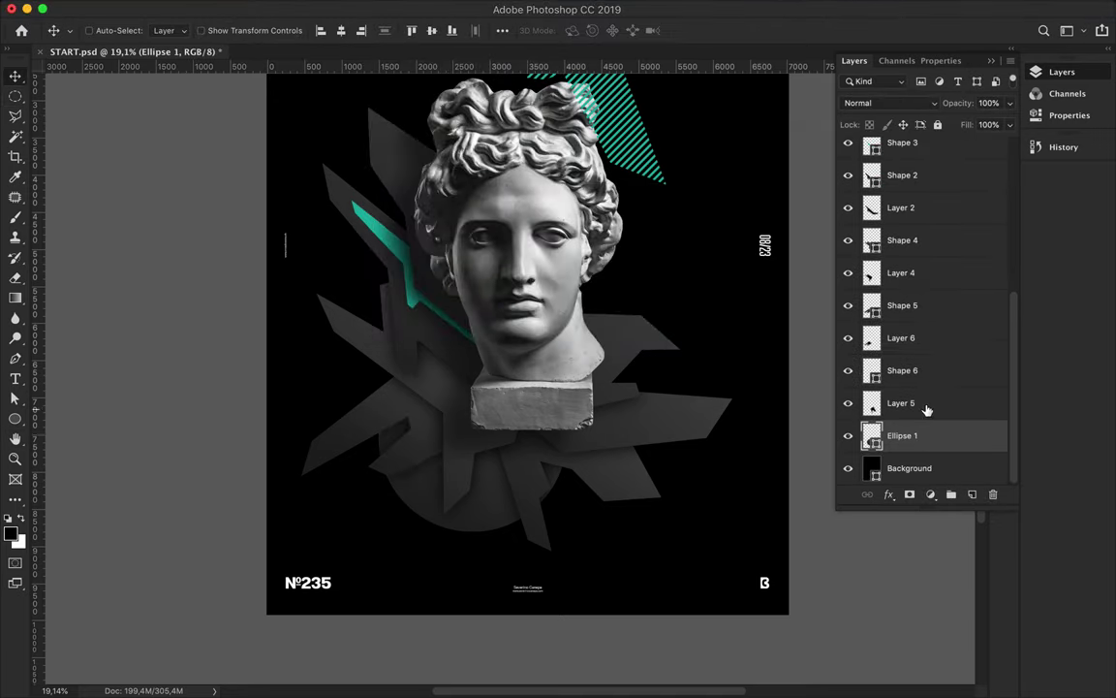
{"action": "key", "text": "ctrl+shift+alt+n"}
{"action": "key", "text": "ctrl+bracketleft"}
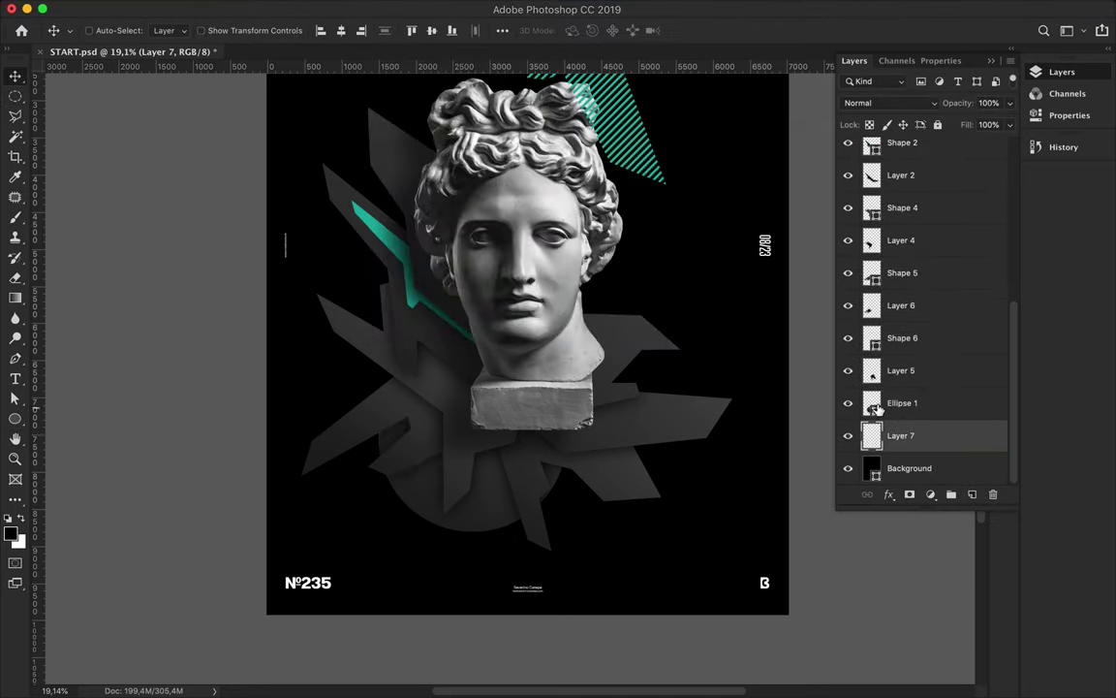
{"action": "left_click", "coordinate": [872, 403], "text": "ctrl"}
{"action": "key", "text": "b"}
{"action": "left_click_drag", "start_coordinate": [485, 441], "coordinate": [411, 388]}
{"action": "key", "text": "ctrl+d"}
{"action": "key", "text": "m"}
{"action": "left_click", "coordinate": [379, 8]}
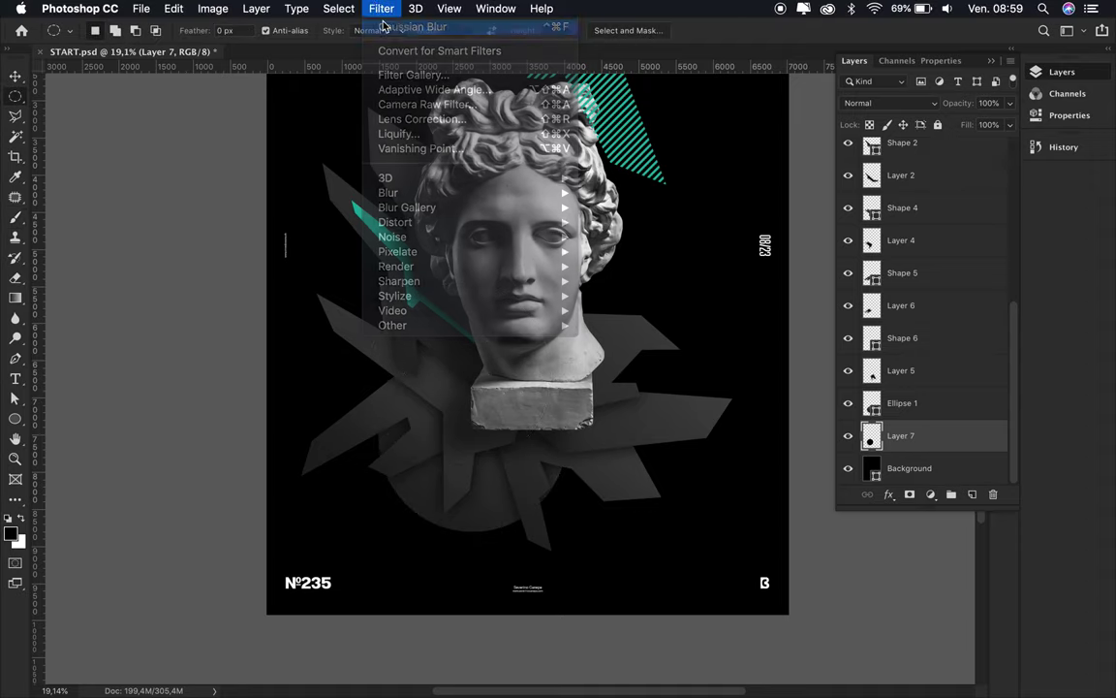
{"action": "left_click", "coordinate": [380, 29]}
- Move both circle layers up-right of the bust and scale the circle down near the hair
{"action": "left_click", "coordinate": [906, 403], "text": "shift"}
{"action": "key", "text": "v"}
{"action": "mouse_move", "coordinate": [436, 477]}
{"action": "left_mouse_down"}
{"action": "mouse_move", "coordinate": [674, 352]}
{"action": "mouse_move", "coordinate": [679, 320]}
{"action": "left_mouse_up"}
{"action": "key", "text": "ctrl+t"}
{"action": "left_click_drag", "start_coordinate": [817, 391], "coordinate": [733, 225]}
{"action": "key", "text": "Return"}
- Alt-drag a smaller circle copy to the lower left and place its layers just below Layer 1
{"action": "left_click_drag", "start_coordinate": [691, 187], "coordinate": [640, 308]}
{"action": "mouse_move", "coordinate": [916, 403]}
{"action": "left_mouse_down"}
{"action": "mouse_move", "coordinate": [921, 162]}
{"action": "mouse_move", "coordinate": [923, 201]}
{"action": "left_mouse_up"}
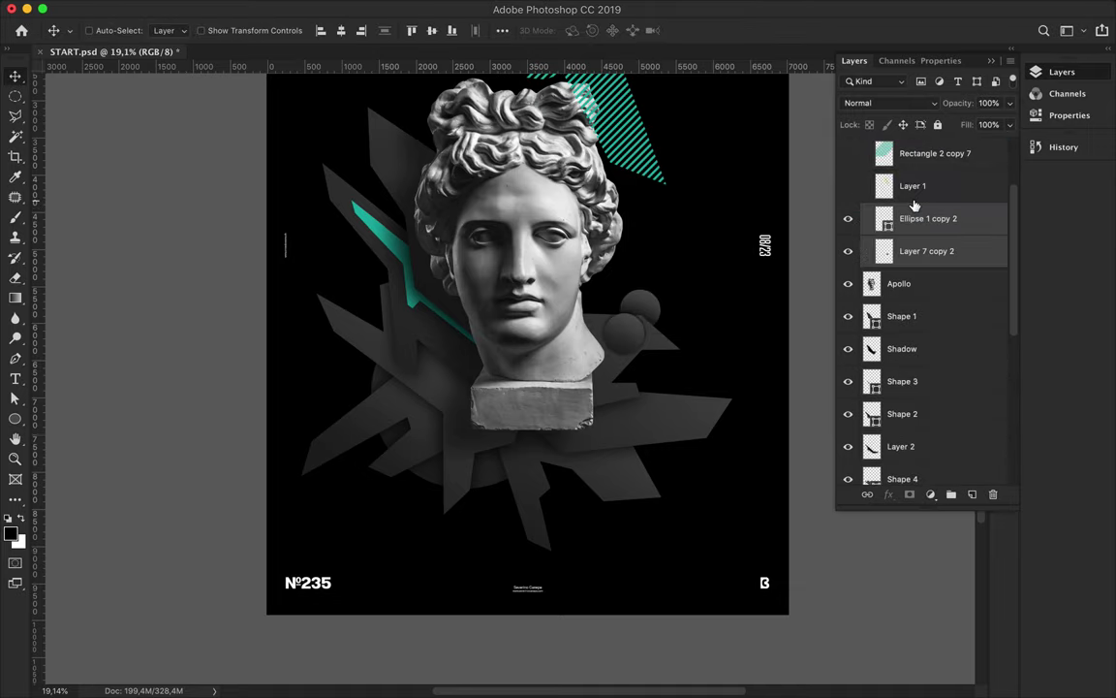
{"action": "key", "text": "ctrl+t"}
{"action": "left_click_drag", "start_coordinate": [637, 318], "coordinate": [632, 323]}
{"action": "key", "text": "Return"}
- Unclip Ellipse 1 copy 2 and Layer 7 copy 2, duplicate them, and place the copies between Layer 2 and Shape 4
{"action": "scroll", "coordinate": [628, 333], "scroll_direction": "up", "scroll_amount": 5}
{"action": "scroll", "coordinate": [625, 327], "scroll_direction": "up", "scroll_amount": 5}
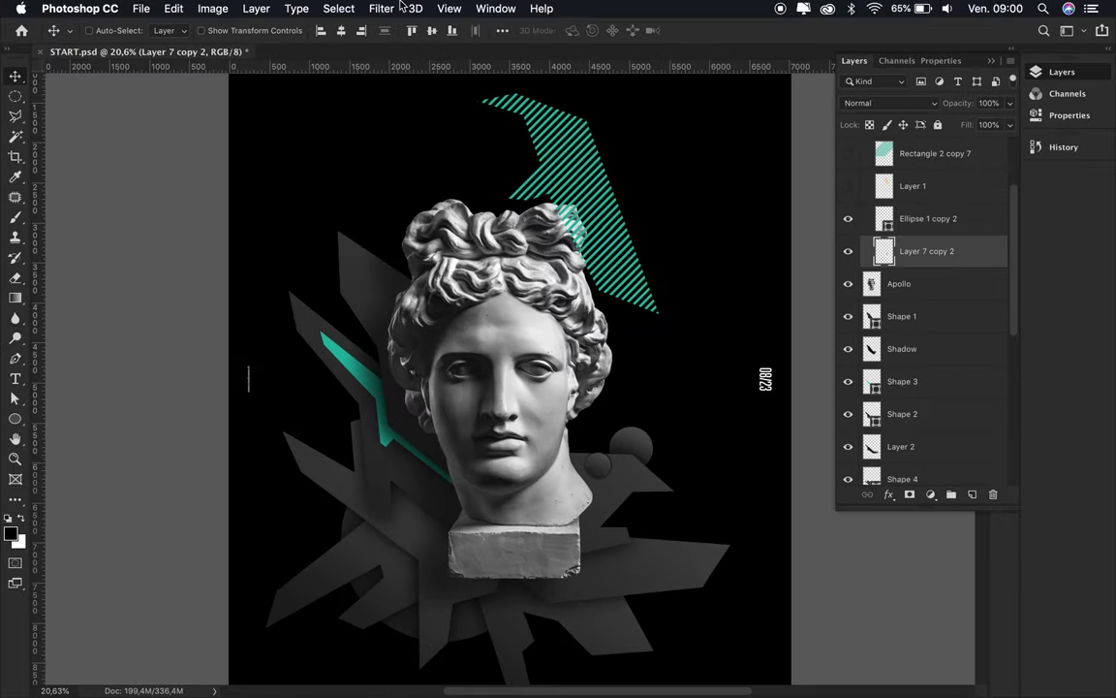
{"action": "left_click", "coordinate": [922, 227], "text": "shift"}
{"action": "mouse_move", "coordinate": [922, 228]}
{"action": "left_mouse_down"}
{"action": "mouse_move", "coordinate": [896, 278]}
{"action": "mouse_move", "coordinate": [912, 479]}
{"action": "left_mouse_up"}
{"action": "key", "text": "ctrl+j"}
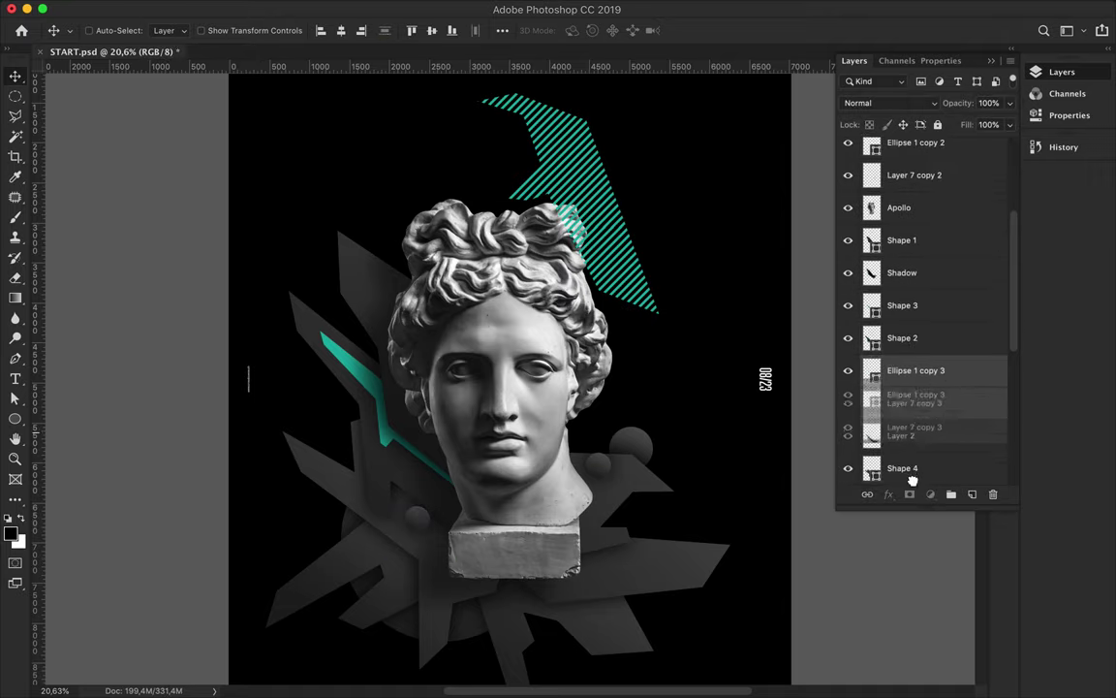
{"action": "left_click_drag", "start_coordinate": [912, 480], "coordinate": [915, 319]}
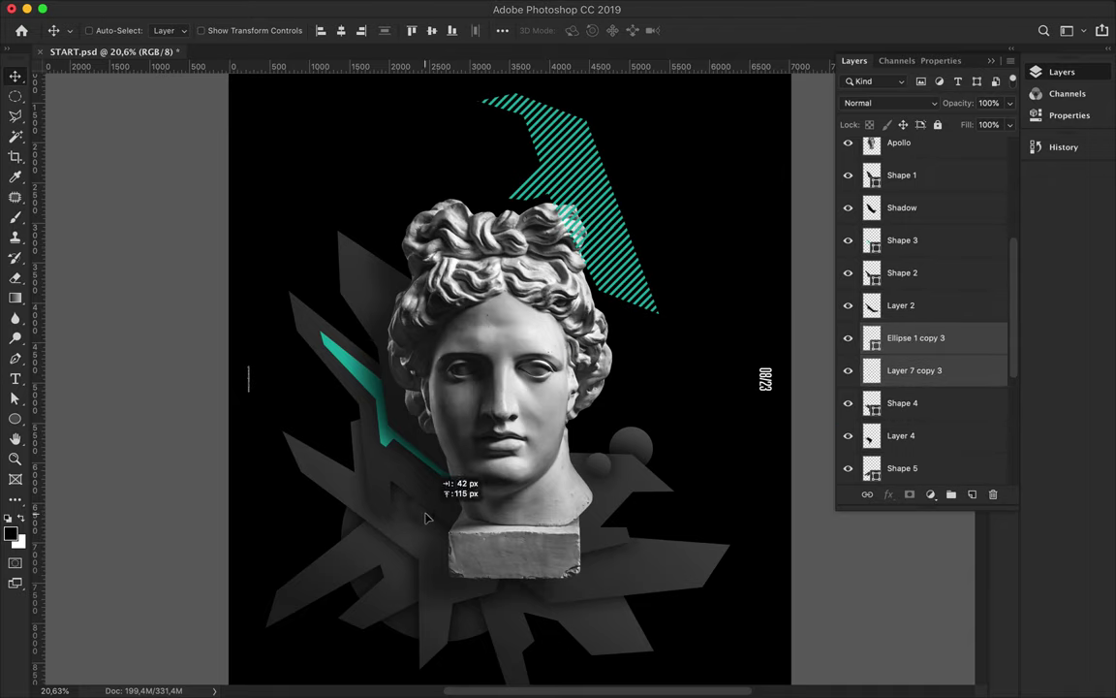
{"action": "scroll", "coordinate": [448, 467], "scroll_direction": "down", "scroll_amount": 1}
{"action": "scroll", "coordinate": [441, 460], "scroll_direction": "down", "scroll_amount": 1}
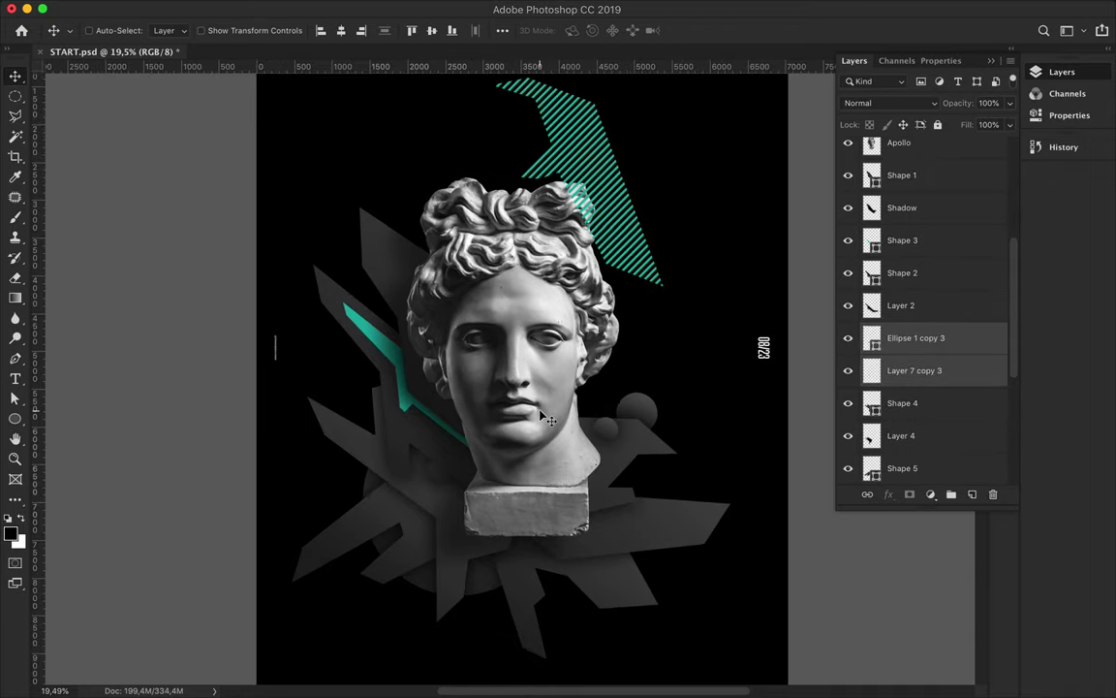
{"action": "scroll", "coordinate": [540, 397], "scroll_direction": "up", "scroll_amount": 3}
- Draw a teal-filled circle over the left shards
{"action": "key", "text": "u"}
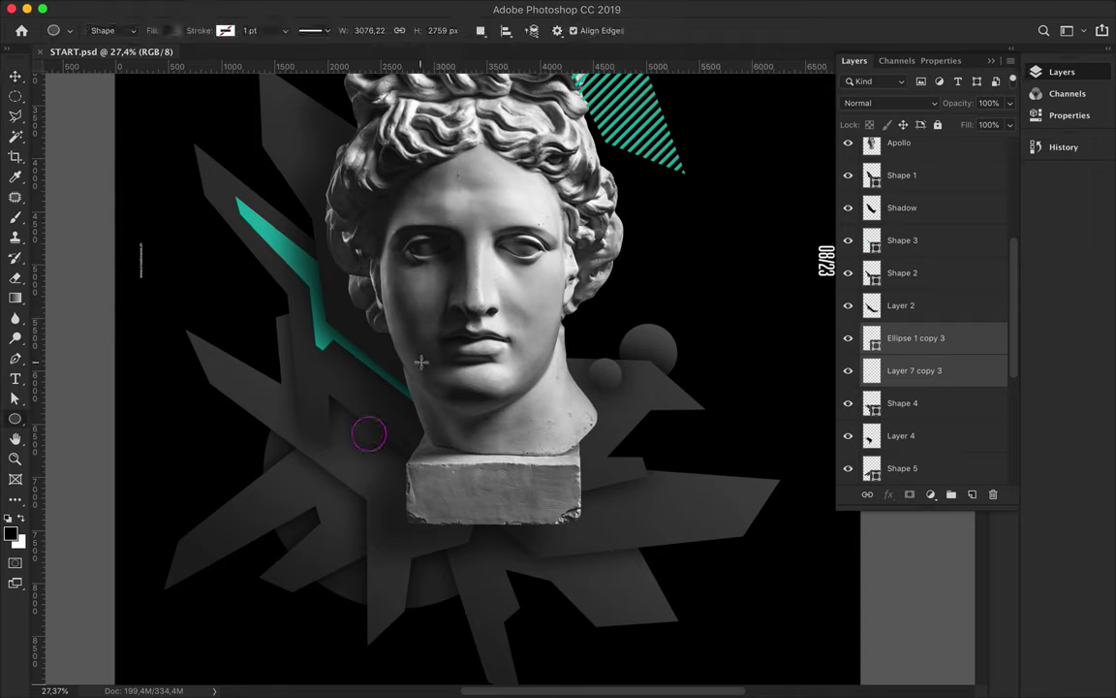
{"action": "left_click_drag", "start_coordinate": [376, 489], "coordinate": [430, 543]}
{"action": "left_click", "coordinate": [171, 30]}
{"action": "left_click", "coordinate": [136, 61]}
{"action": "left_click", "coordinate": [155, 112]}
- Alt-drag a smaller copy of the teal circle to the lower right
{"action": "key", "text": "v"}
{"action": "left_click_drag", "start_coordinate": [402, 517], "coordinate": [690, 543]}
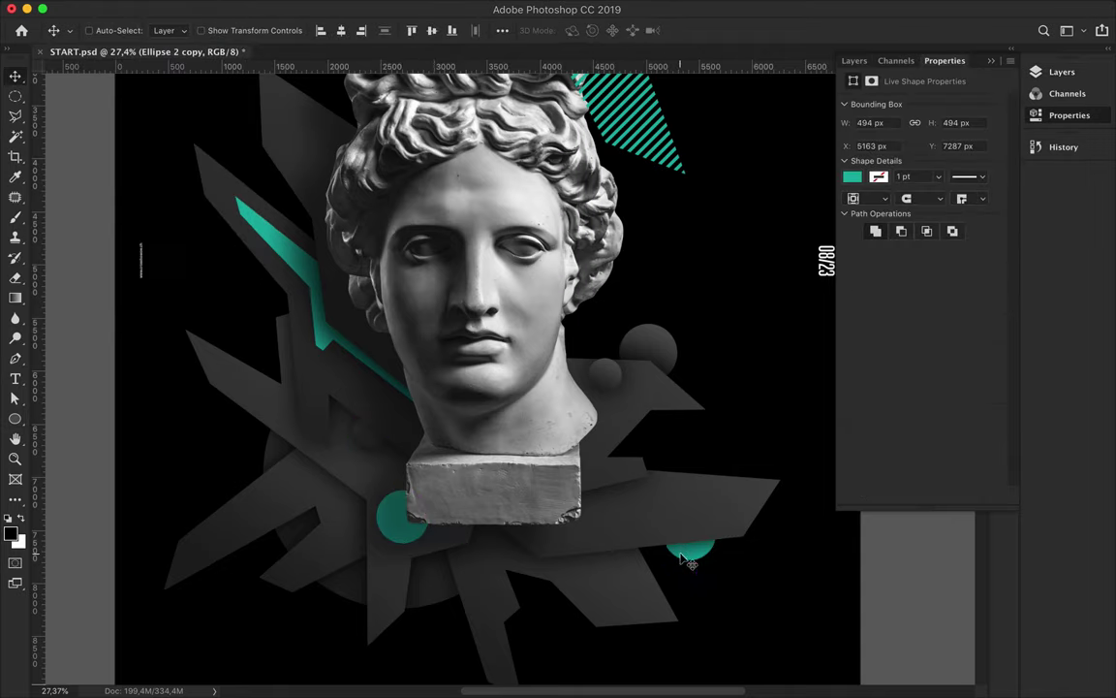
{"action": "key", "text": "ctrl+t"}
{"action": "key", "text": "Return"}
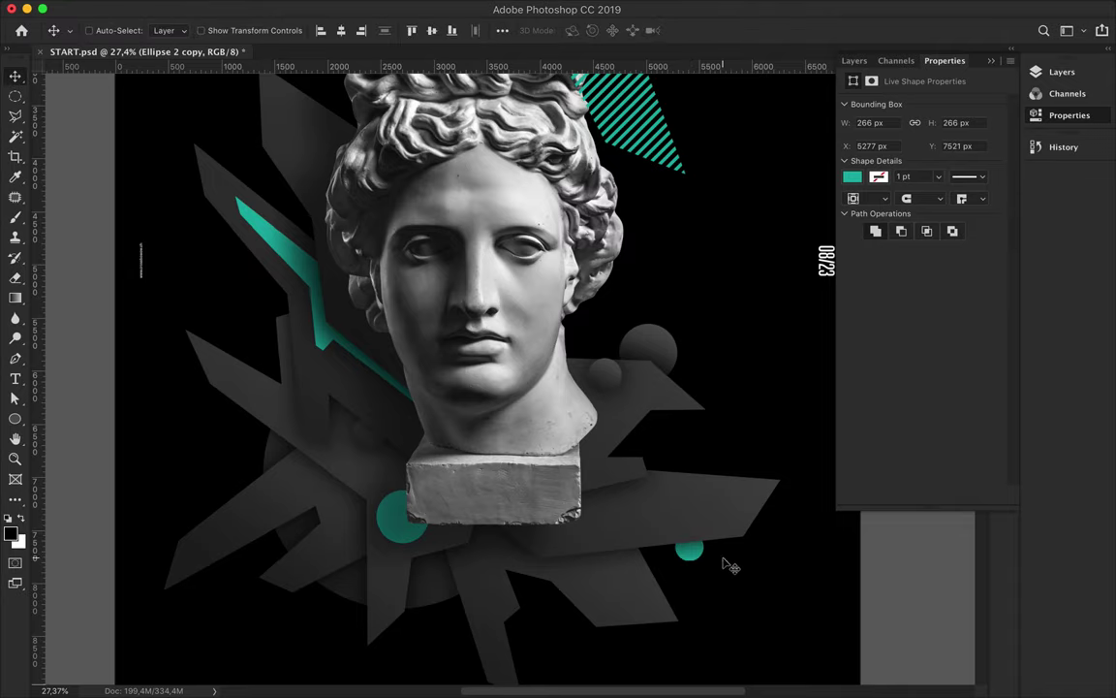
- Move the grey Shape 4 shard and its Layer 4 shading down together
{"action": "scroll", "coordinate": [608, 454], "scroll_direction": "down", "scroll_amount": 3}
{"action": "left_click", "coordinate": [276, 387], "text": "shift"}
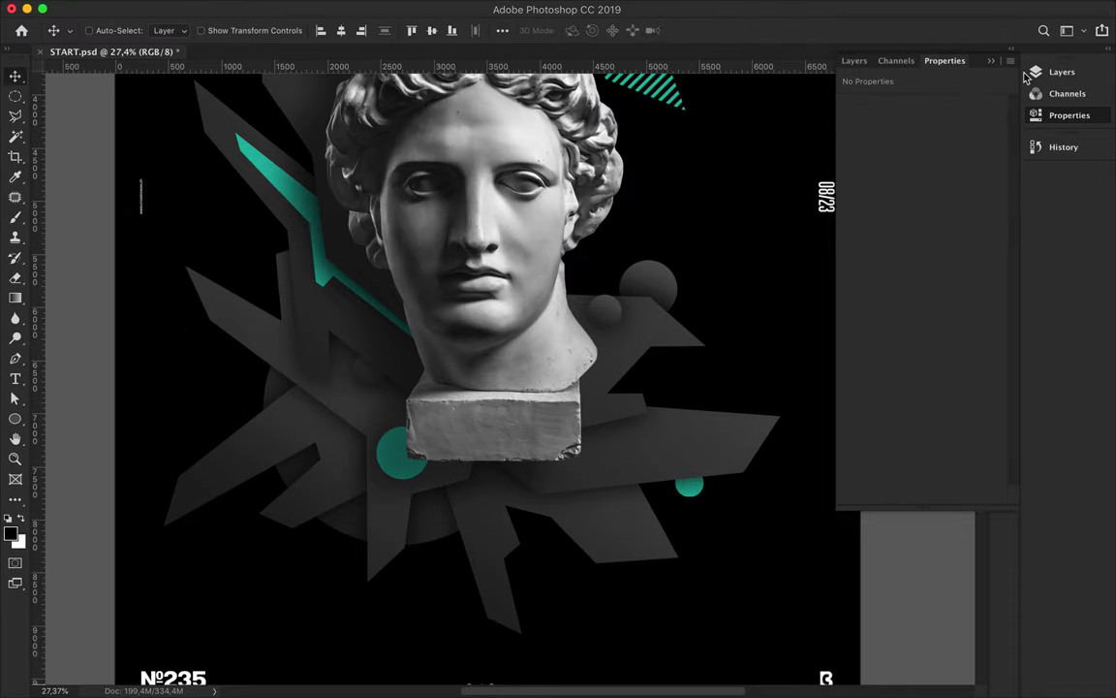
{"action": "left_click", "coordinate": [853, 60]}
{"action": "left_click_drag", "start_coordinate": [336, 362], "coordinate": [351, 436]}
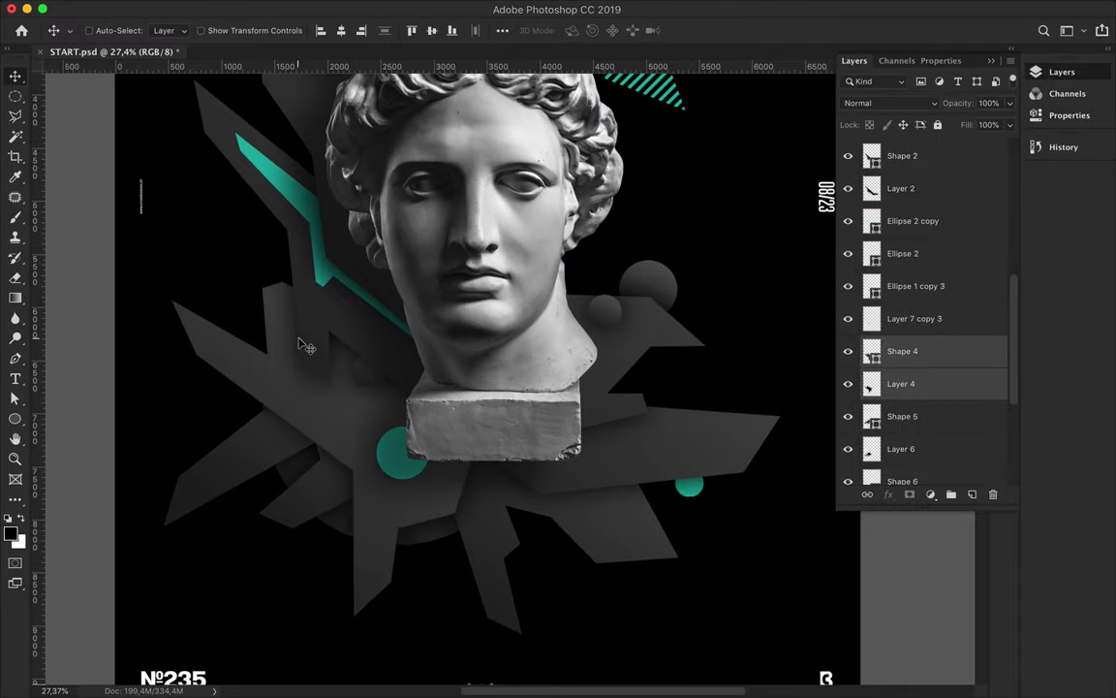
- Draw a small teal stripe shape above the bust with the Pen tool
{"action": "key", "text": "p"}
{"action": "left_click", "coordinate": [279, 216]}
{"action": "left_click", "coordinate": [295, 224]}
{"action": "left_click", "coordinate": [278, 213]}
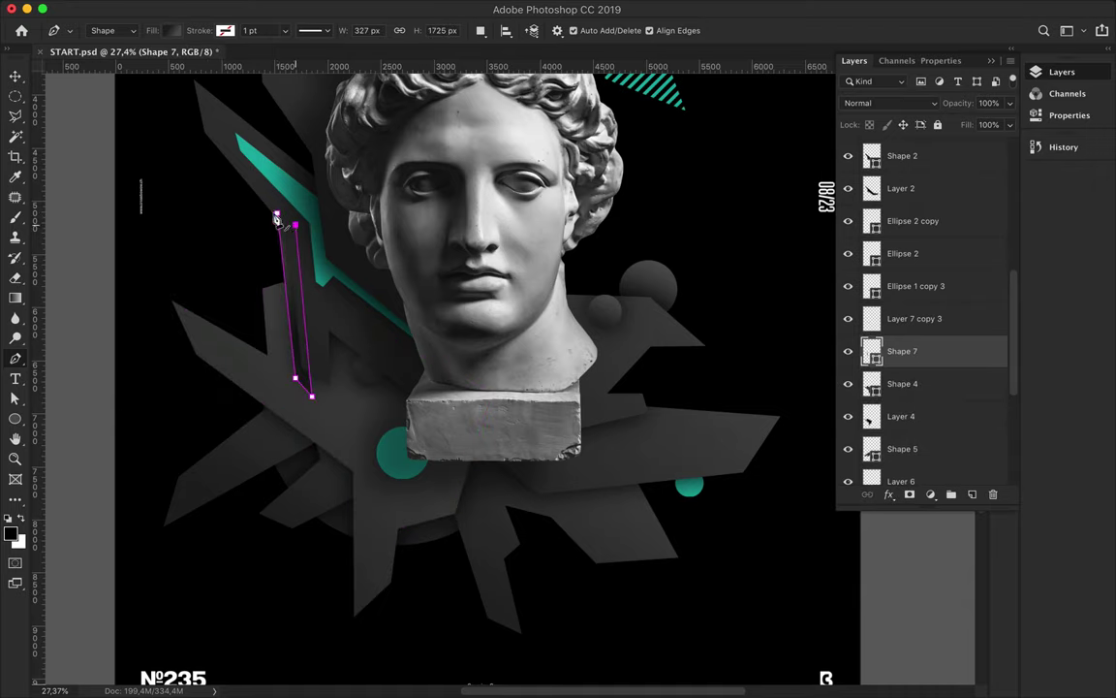
{"action": "left_click", "coordinate": [172, 30]}
{"action": "left_click", "coordinate": [135, 61]}
{"action": "left_click", "coordinate": [96, 113]}
{"action": "key", "text": "v"}
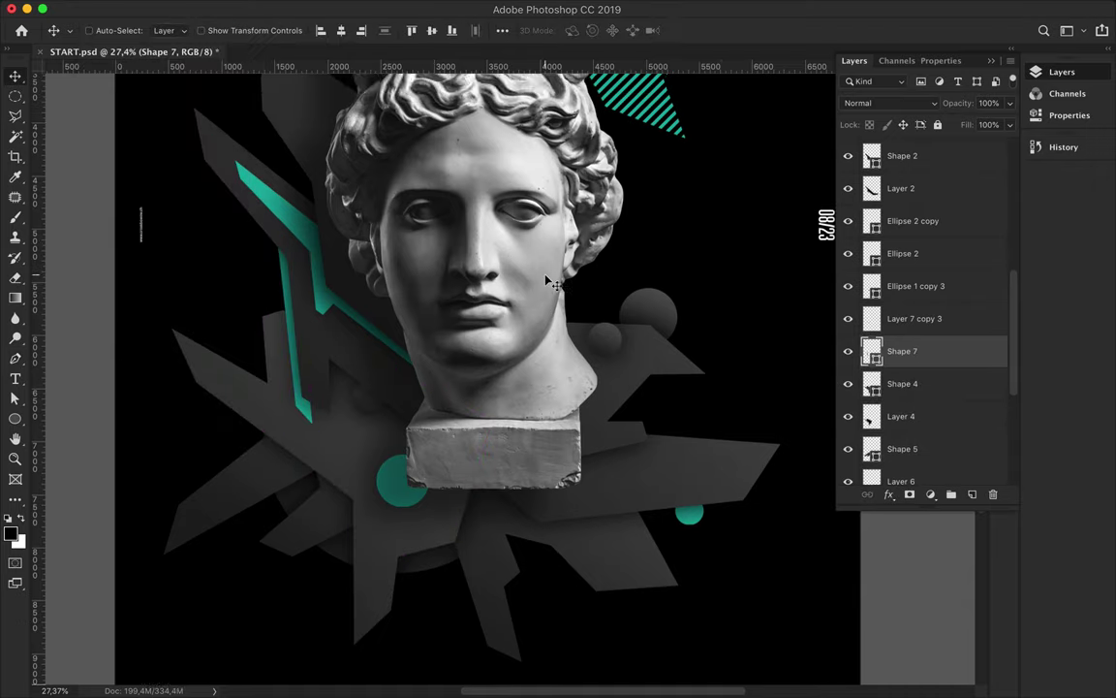
- Draw teal Shape 8 beside the bust's neck and move it just below Apollo in the layers
{"action": "scroll", "coordinate": [490, 246], "scroll_direction": "right", "scroll_amount": 5}
{"action": "scroll", "coordinate": [490, 246], "scroll_direction": "down", "scroll_amount": 2}
{"action": "scroll", "coordinate": [549, 281], "scroll_direction": "right", "scroll_amount": 3}
{"action": "scroll", "coordinate": [550, 281], "scroll_direction": "up", "scroll_amount": 3}
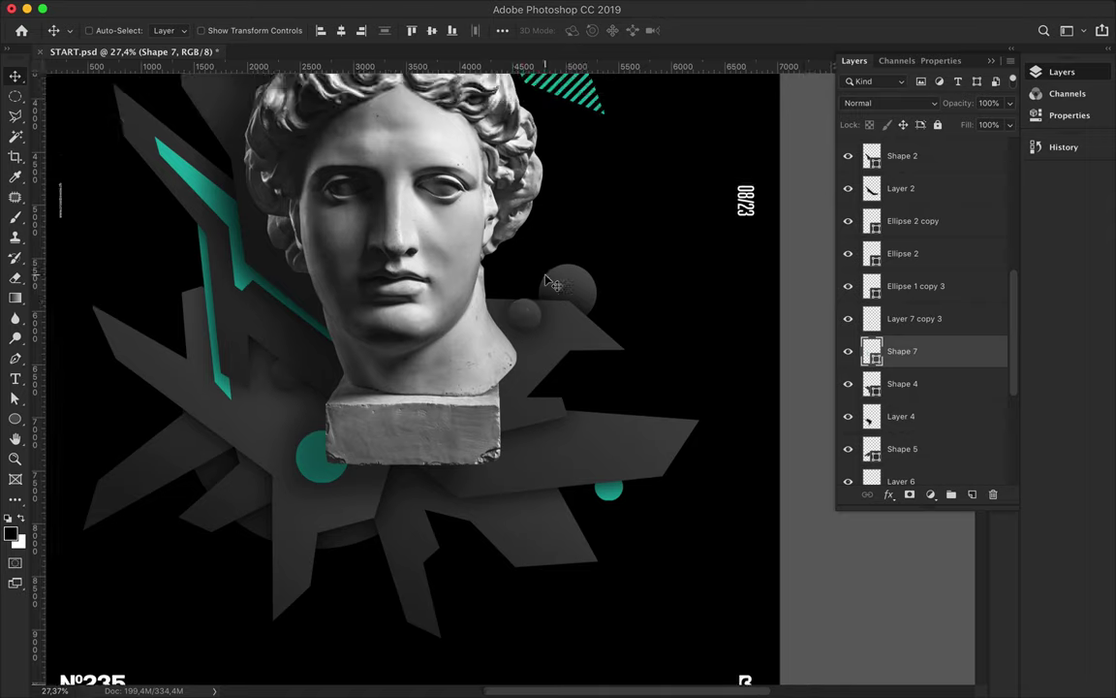
{"action": "key", "text": "p"}
{"action": "left_click", "coordinate": [484, 387]}
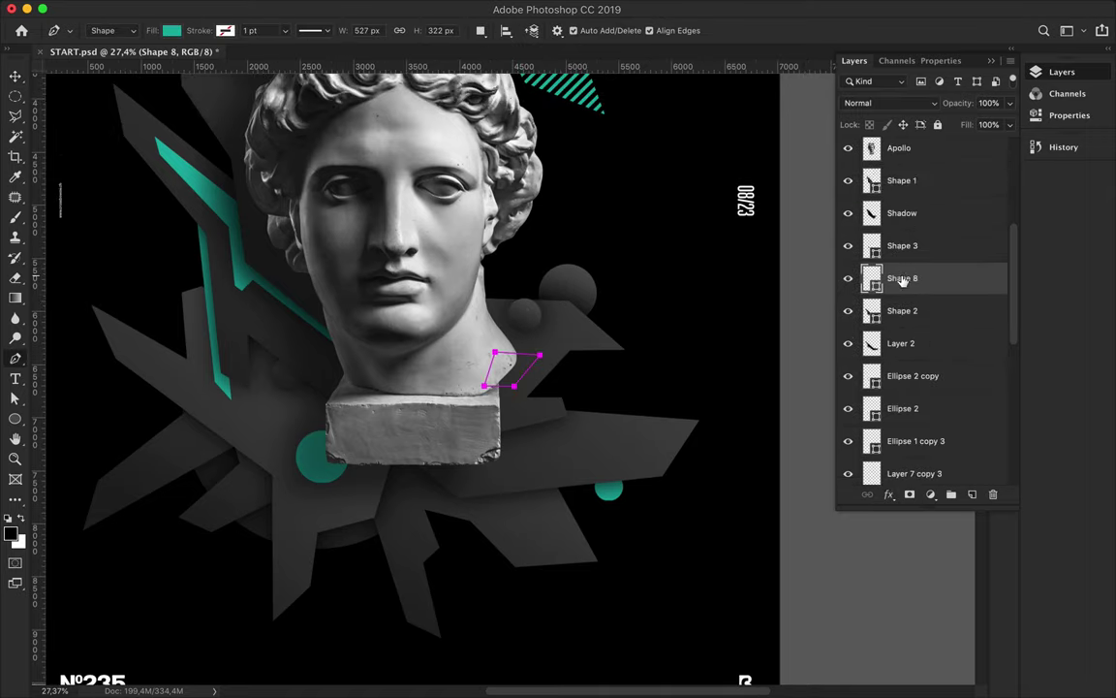
{"action": "left_click_drag", "start_coordinate": [911, 351], "coordinate": [901, 167]}
{"action": "scroll", "coordinate": [539, 402], "scroll_direction": "up", "scroll_amount": 5}
{"action": "scroll", "coordinate": [539, 402], "scroll_direction": "down", "scroll_amount": 3}
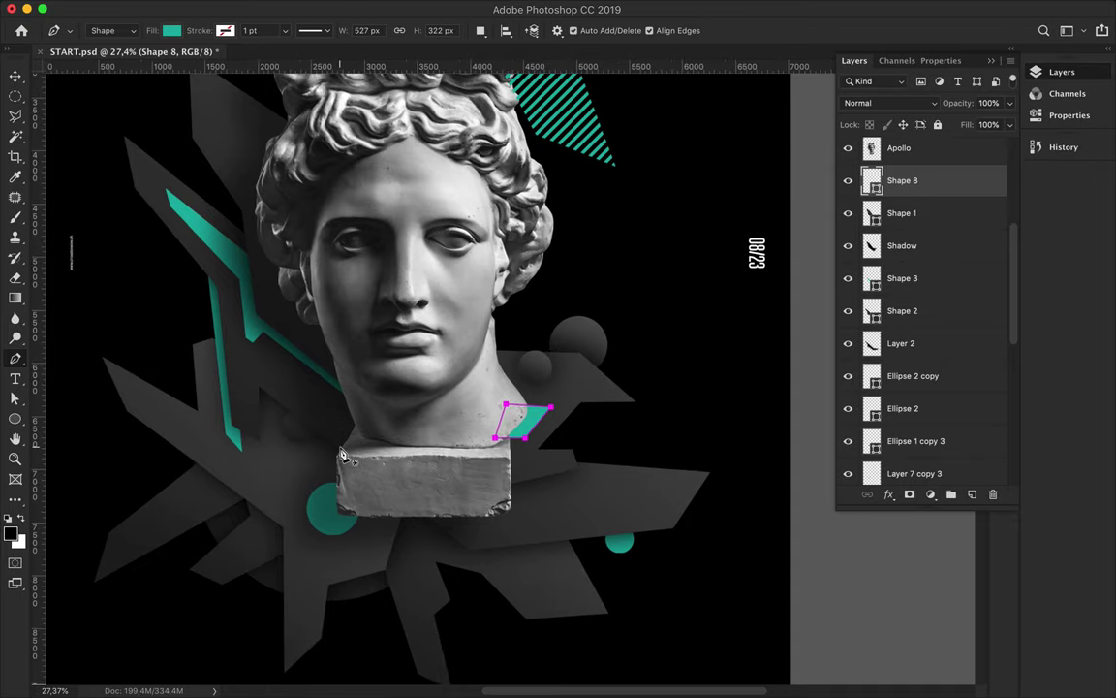
- Draw a gradient-filled Shape 9 shard left of the base, below Layer 2, and nudge it into place
{"action": "left_click", "coordinate": [379, 441]}
{"action": "left_click", "coordinate": [266, 462]}
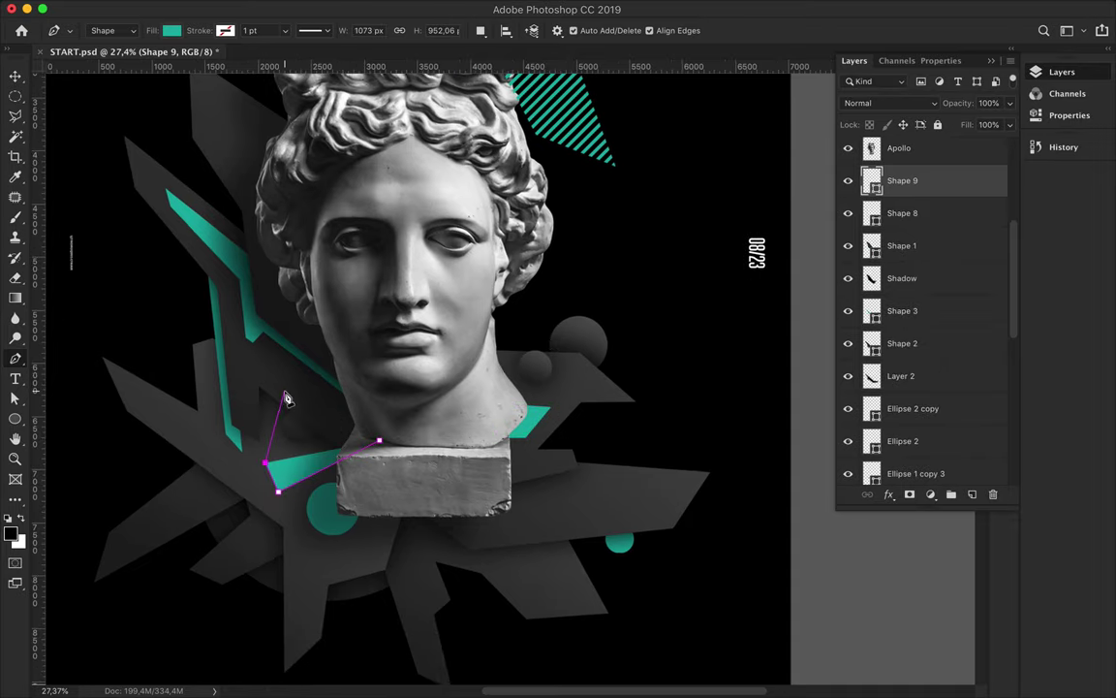
{"action": "left_click", "coordinate": [284, 391]}
{"action": "left_click", "coordinate": [379, 441]}
{"action": "left_click", "coordinate": [172, 30]}
{"action": "left_click", "coordinate": [166, 62]}
{"action": "key", "text": "Escape"}
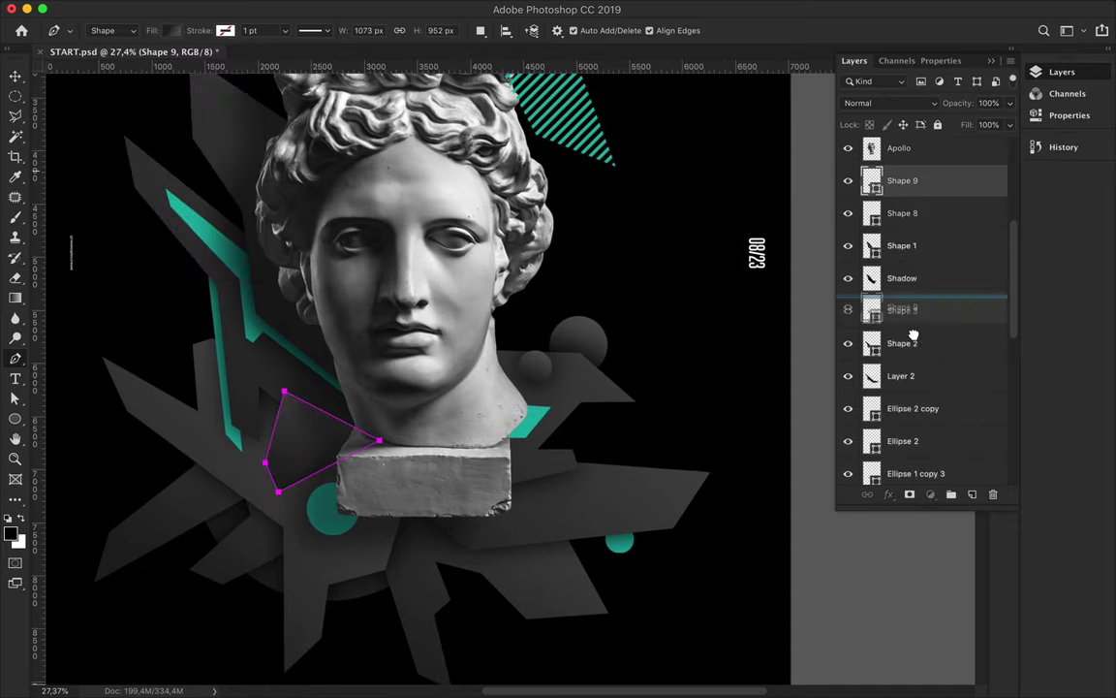
{"action": "left_click_drag", "start_coordinate": [921, 182], "coordinate": [911, 359]}
{"action": "key", "text": "v"}
{"action": "left_click_drag", "start_coordinate": [289, 484], "coordinate": [257, 451]}
{"action": "left_click", "coordinate": [242, 494], "text": "super"}
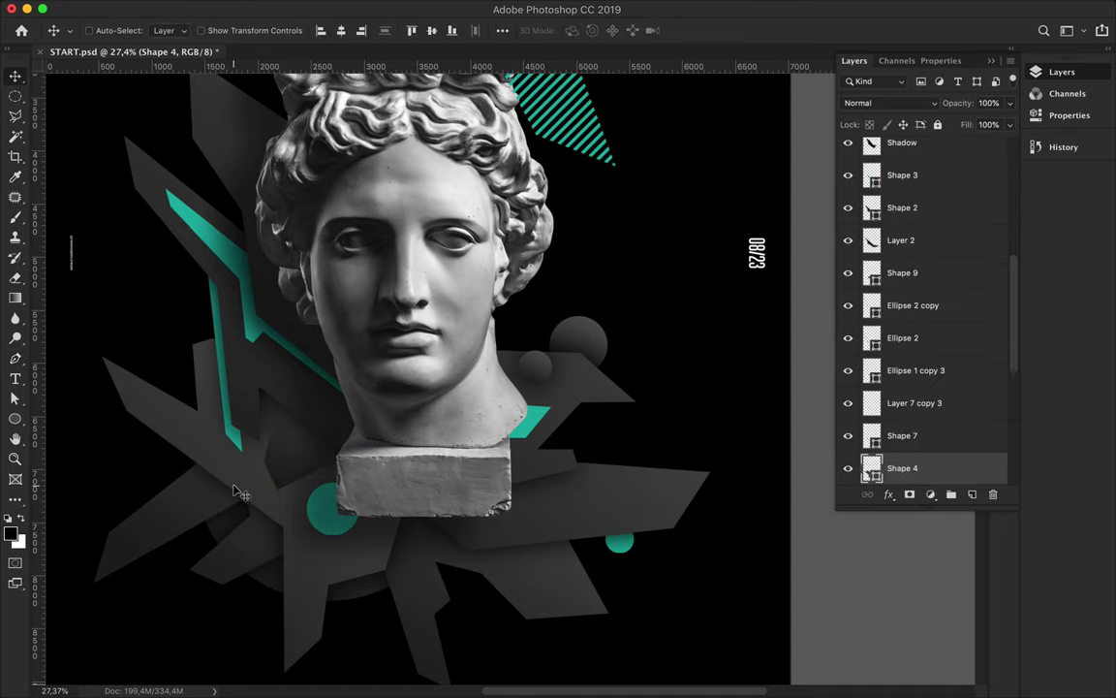
- Load the outline of Shape 4, the grey shard left of the bust, as a selection
{"action": "key", "text": "a"}
{"action": "left_click", "coordinate": [230, 30]}
{"action": "right_click", "coordinate": [871, 468]}
{"action": "key", "text": "Escape"}
{"action": "right_click", "coordinate": [910, 472]}
{"action": "key", "text": "Escape"}
{"action": "left_click", "coordinate": [872, 468], "text": "super"}
- Shade the selected shard with a dark diagonal gradient, then deselect
{"action": "key", "text": "g"}
{"action": "left_click", "coordinate": [124, 30]}
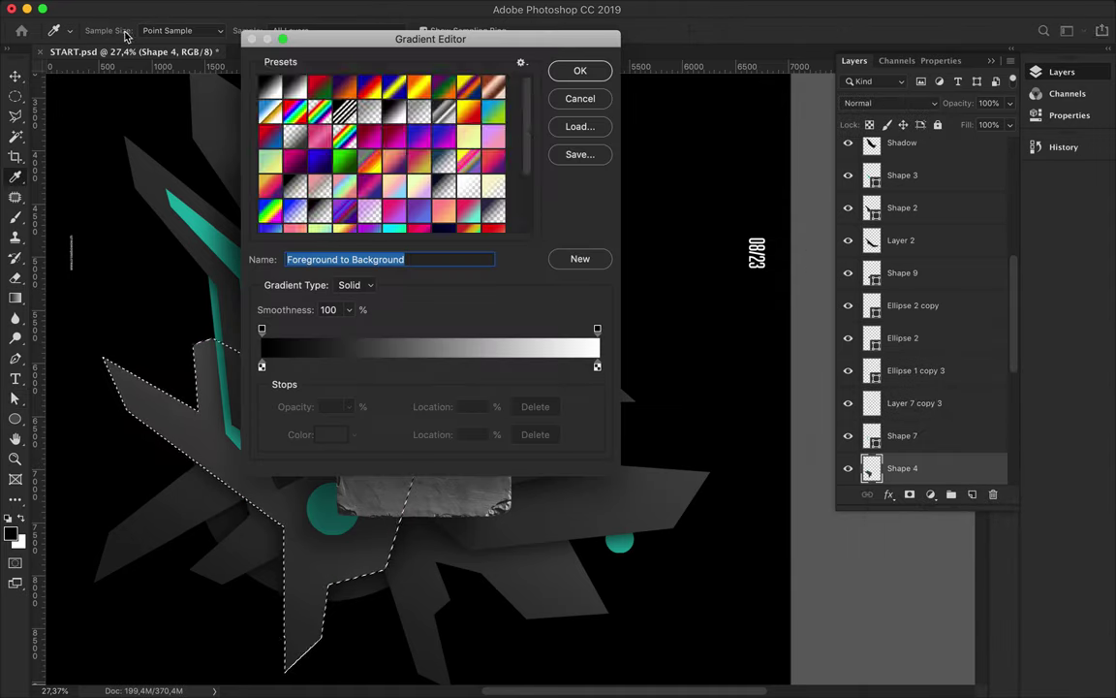
{"action": "left_click", "coordinate": [580, 71]}
{"action": "left_click_drag", "start_coordinate": [355, 393], "coordinate": [199, 496]}
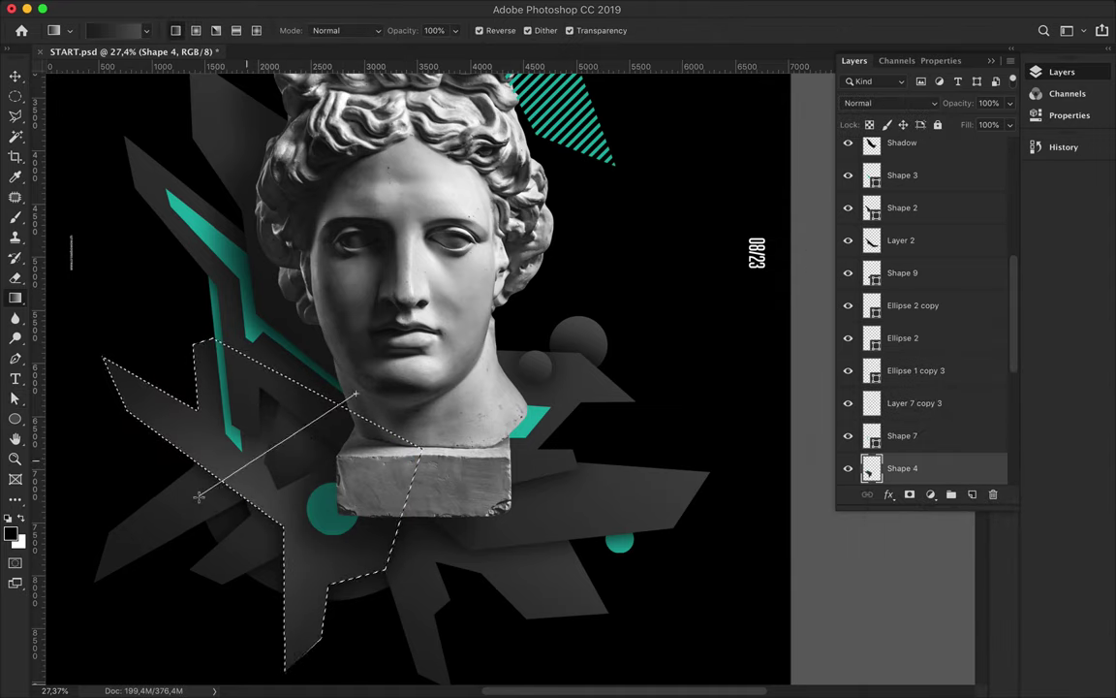
{"action": "key", "text": "v"}
{"action": "key", "text": "ctrl+d"}
- Add a new layer below Shape 9 and apply Average and Gaussian Blur to it
{"action": "left_click", "coordinate": [610, 388]}
{"action": "left_click", "coordinate": [973, 495]}
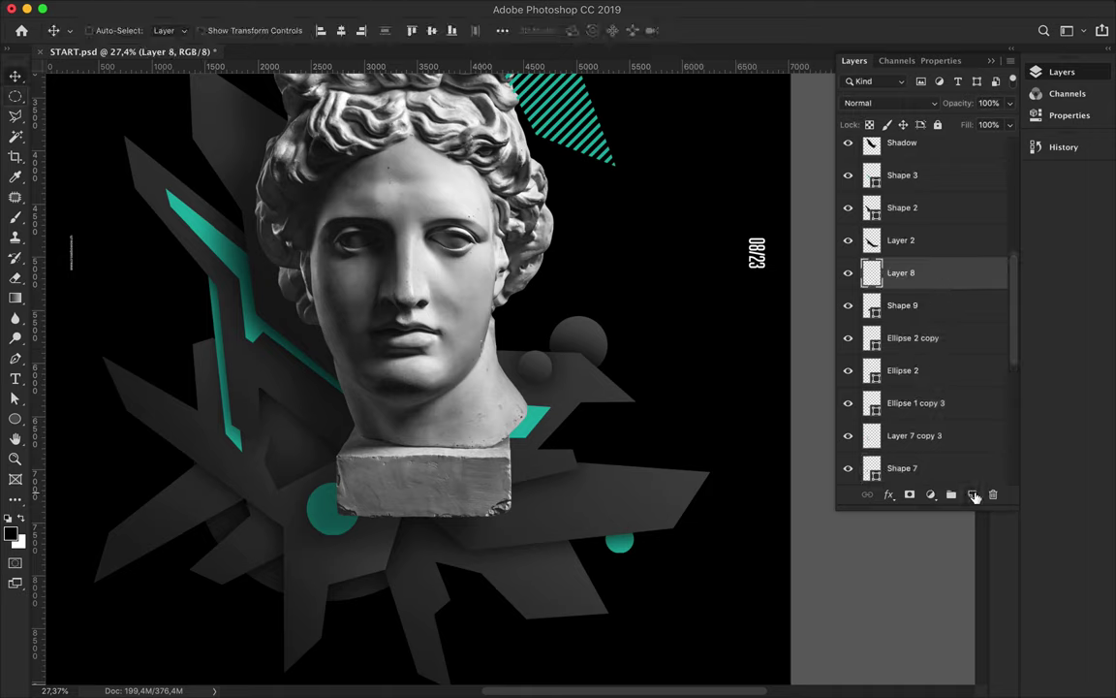
{"action": "key", "text": "super+bracketleft"}
{"action": "key", "text": "b"}
{"action": "key", "text": "m"}
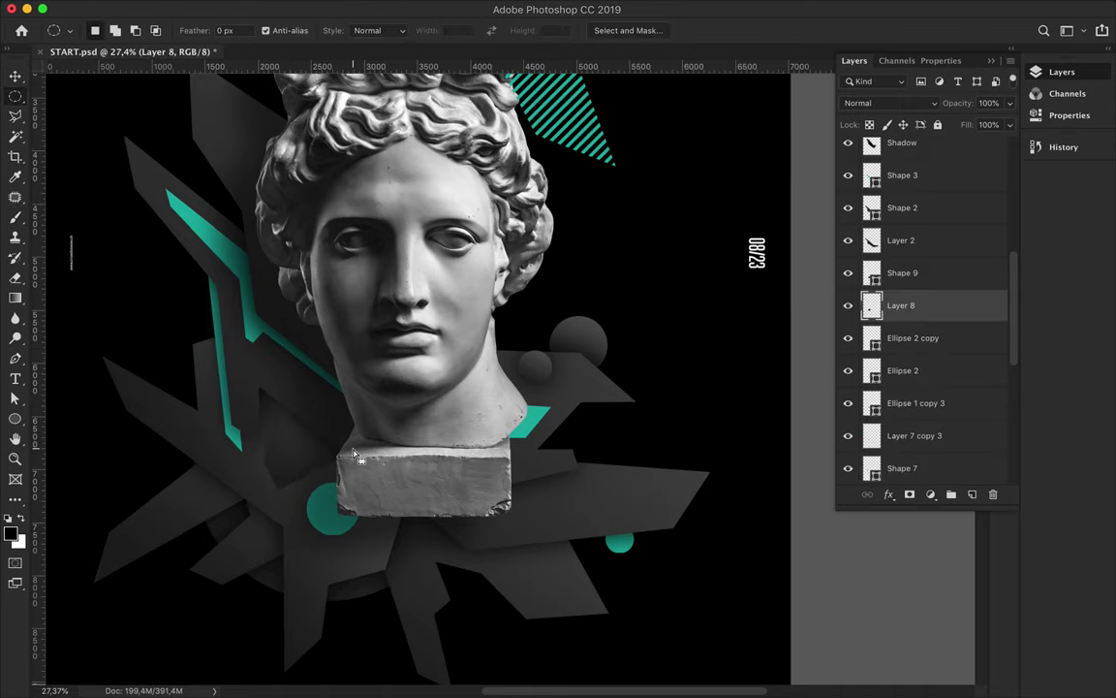
{"action": "left_click", "coordinate": [381, 8]}
{"action": "left_click", "coordinate": [623, 194]}
{"action": "left_click", "coordinate": [381, 8]}
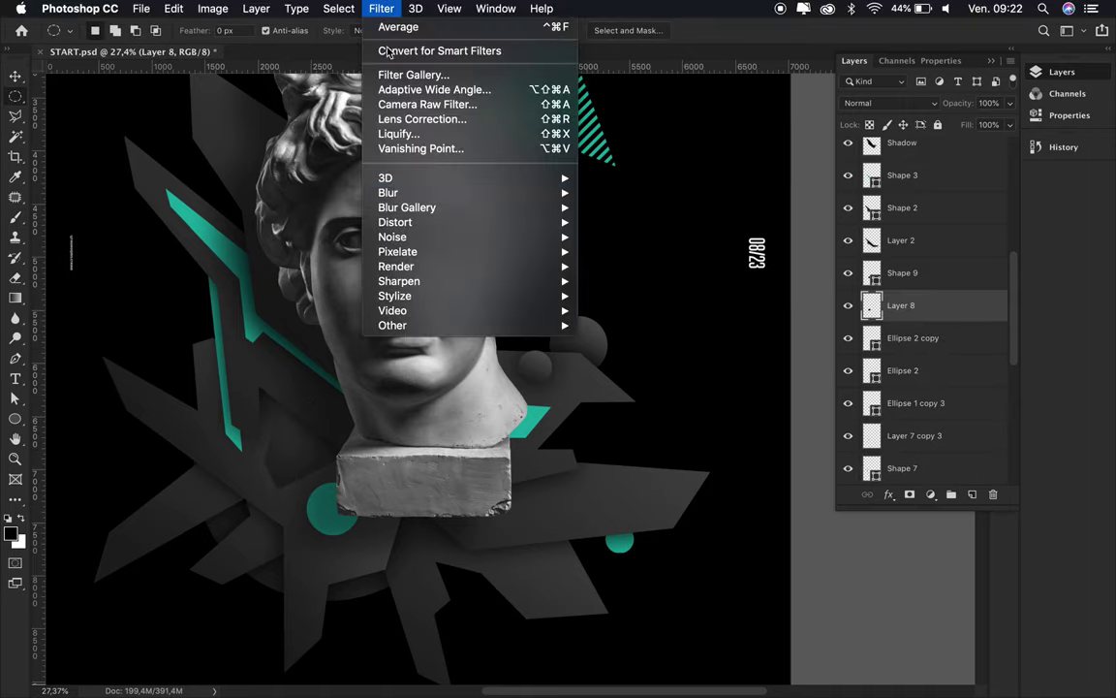
{"action": "left_click", "coordinate": [572, 225]}
{"action": "key", "text": "Return"}
- Move the lower-left grey shard down-left and begin a new pen shape there
{"action": "scroll", "coordinate": [240, 437], "scroll_direction": "up", "scroll_amount": 2}
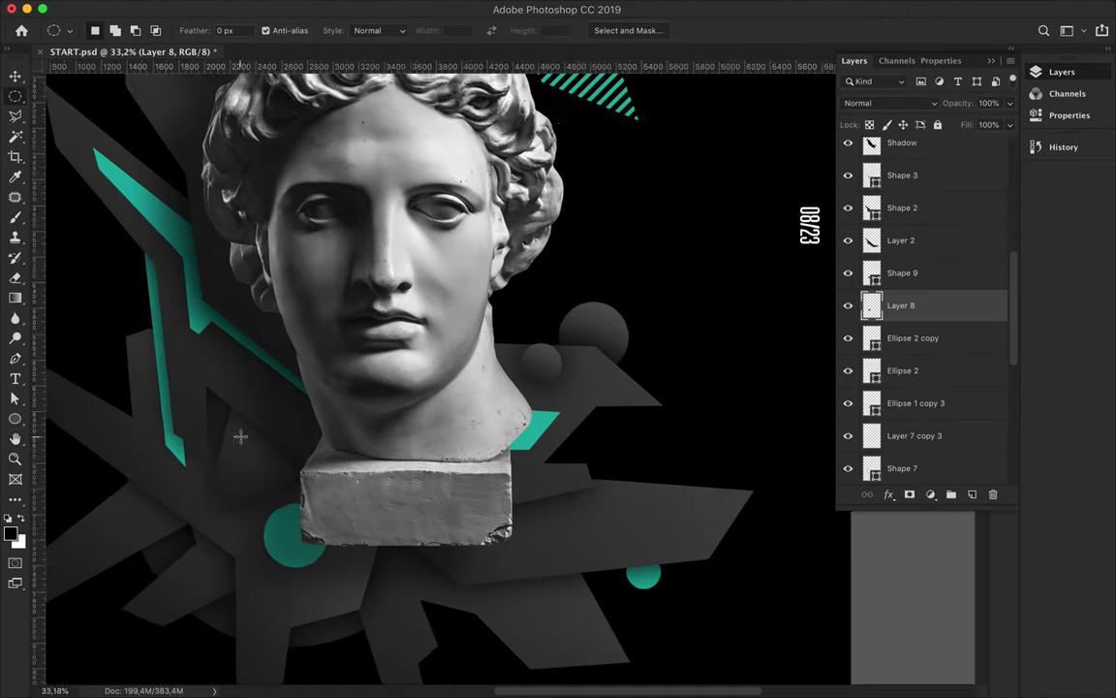
{"action": "scroll", "coordinate": [241, 437], "scroll_direction": "up", "scroll_amount": 2}
{"action": "key", "text": "v"}
{"action": "scroll", "coordinate": [244, 443], "scroll_direction": "left", "scroll_amount": 3}
{"action": "scroll", "coordinate": [378, 539], "scroll_direction": "down", "scroll_amount": 1}
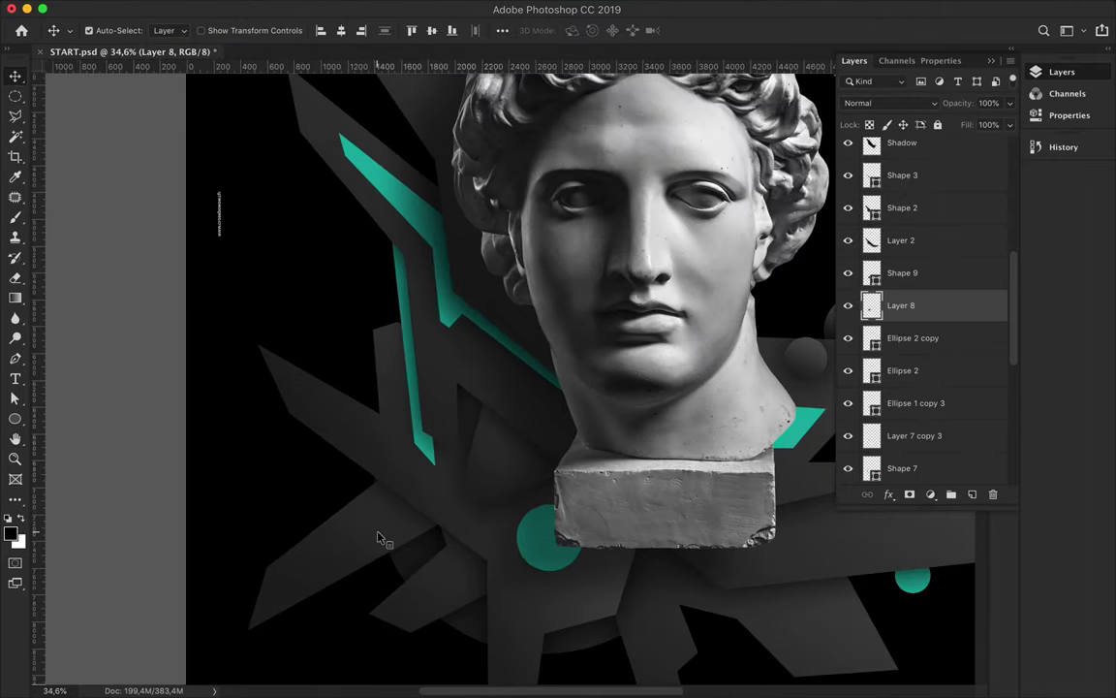
{"action": "left_click_drag", "start_coordinate": [378, 539], "coordinate": [351, 570]}
{"action": "key", "text": "p"}
{"action": "left_click", "coordinate": [502, 591]}
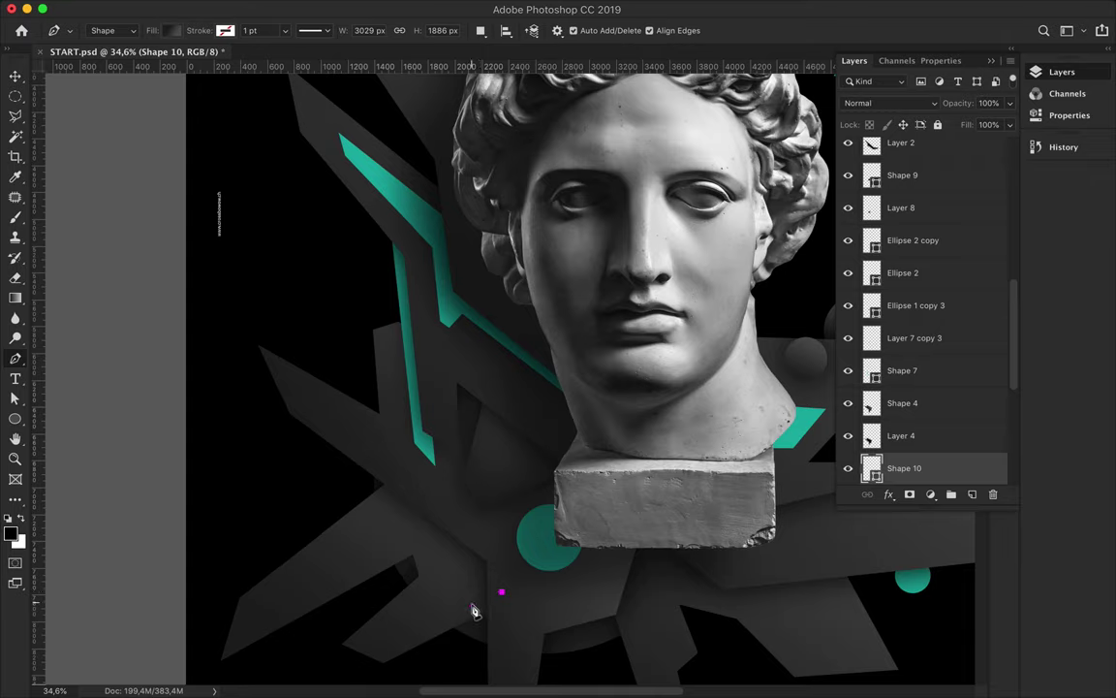
- Give the new shape a solid colour fill and move its layer up the stack
{"action": "left_click", "coordinate": [170, 30]}
{"action": "left_click", "coordinate": [129, 56]}
{"action": "key", "text": "v"}
{"action": "scroll", "coordinate": [468, 516], "scroll_direction": "down", "scroll_amount": 5}
{"action": "left_click_drag", "start_coordinate": [904, 468], "coordinate": [907, 366]}
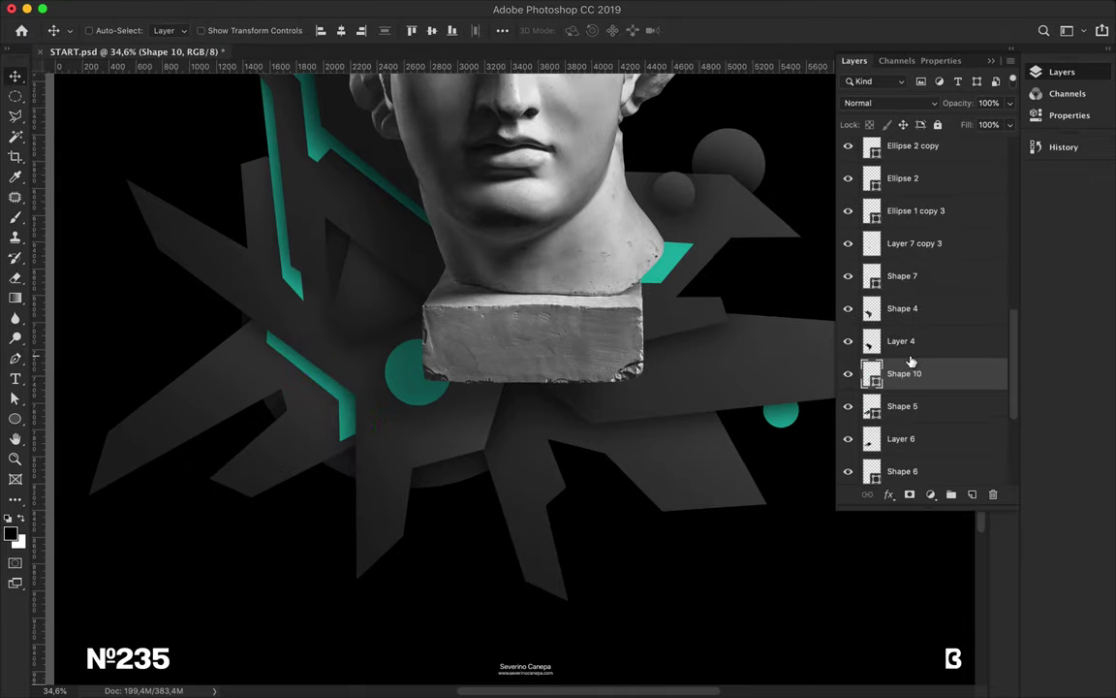
{"action": "scroll", "coordinate": [504, 412], "scroll_direction": "down", "scroll_amount": 3}
- Draw a five-corner teal shard below the bust and move Shape 11 lower in the layers
{"action": "key", "text": "p"}
{"action": "left_click", "coordinate": [525, 420]}
{"action": "left_click", "coordinate": [481, 517]}
{"action": "left_click", "coordinate": [462, 579]}
{"action": "left_click", "coordinate": [433, 587]}
{"action": "left_click", "coordinate": [420, 453]}
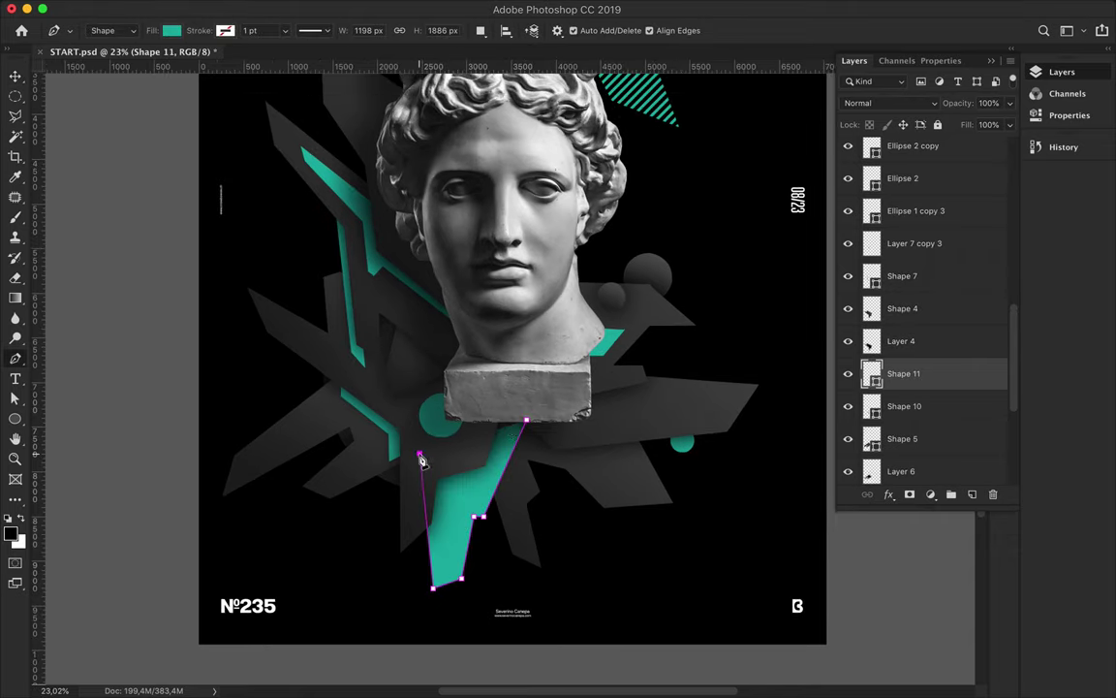
{"action": "left_click", "coordinate": [525, 421]}
{"action": "key", "text": "v"}
{"action": "left_click_drag", "start_coordinate": [903, 373], "coordinate": [880, 442]}
{"action": "scroll", "coordinate": [512, 427], "scroll_direction": "up", "scroll_amount": 1}
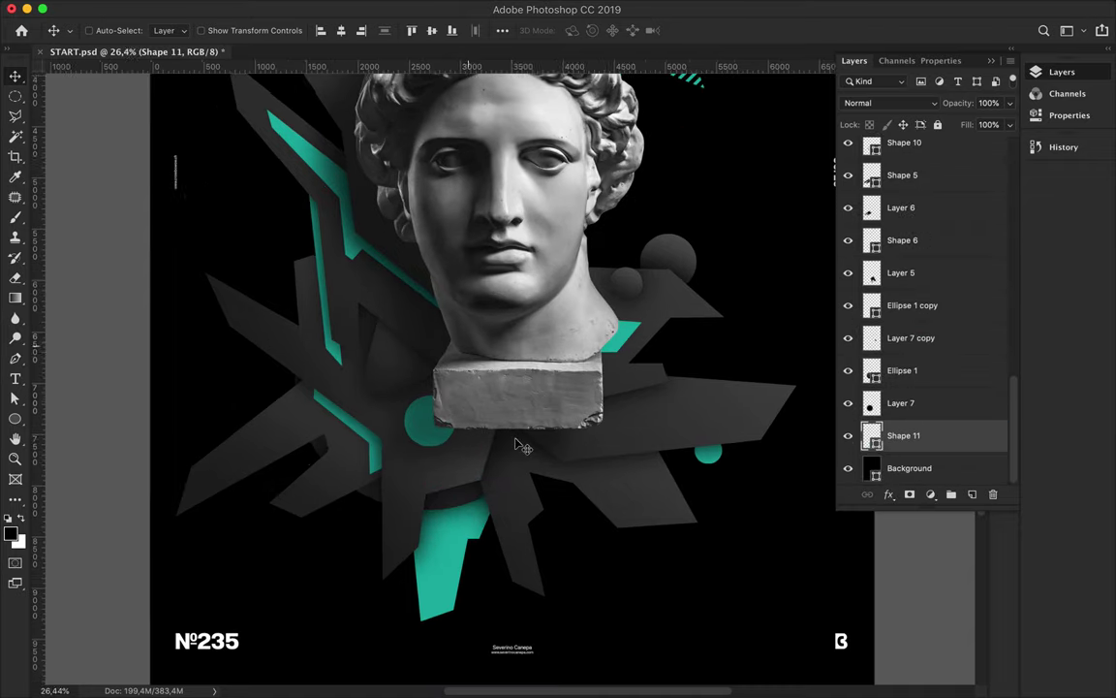
- Draw Shape 12 under the base with a gradient fill and move it beneath Shape 10
{"action": "key", "text": "p"}
{"action": "left_click", "coordinate": [464, 459]}
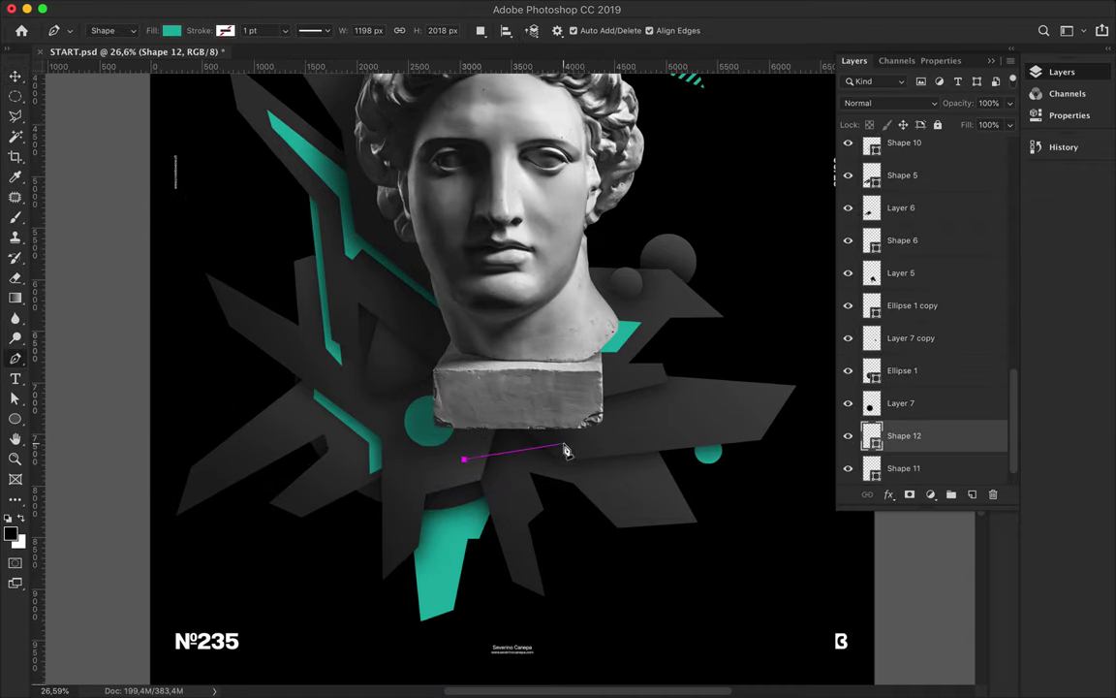
{"action": "left_click", "coordinate": [465, 459]}
{"action": "key", "text": "a"}
{"action": "left_click", "coordinate": [233, 30]}
{"action": "left_click", "coordinate": [225, 61]}
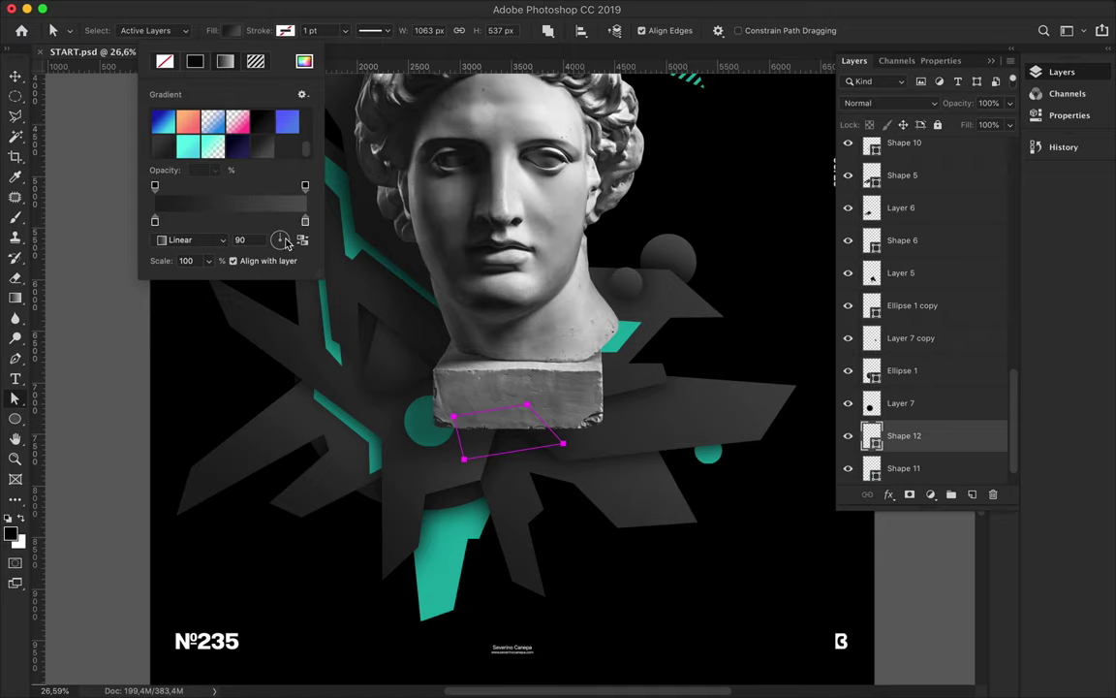
{"action": "key", "text": "v"}
{"action": "mouse_move", "coordinate": [914, 435]}
{"action": "left_mouse_down"}
{"action": "mouse_move", "coordinate": [911, 184]}
{"action": "mouse_move", "coordinate": [911, 223]}
{"action": "left_mouse_up"}
- Add Layer 9 under Shape 12 and reapply the last Liquify filter to the face
{"action": "key", "text": "ctrl+shift+alt+n"}
{"action": "key", "text": "b"}
{"action": "key", "text": "m"}
{"action": "left_click", "coordinate": [410, 10]}
{"action": "left_click", "coordinate": [398, 26]}
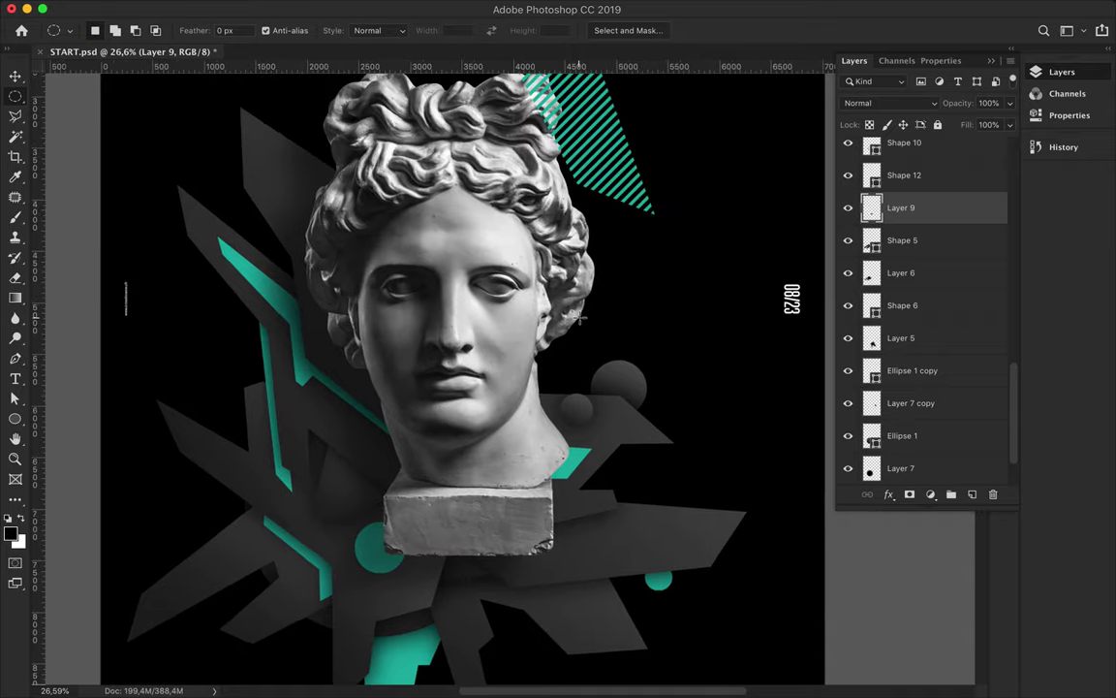
- Draw Shape 13 as a shard beside the head and fill it with a dark gradient
{"action": "key", "text": "p"}
{"action": "left_click", "coordinate": [530, 402]}
{"action": "left_click", "coordinate": [557, 402]}
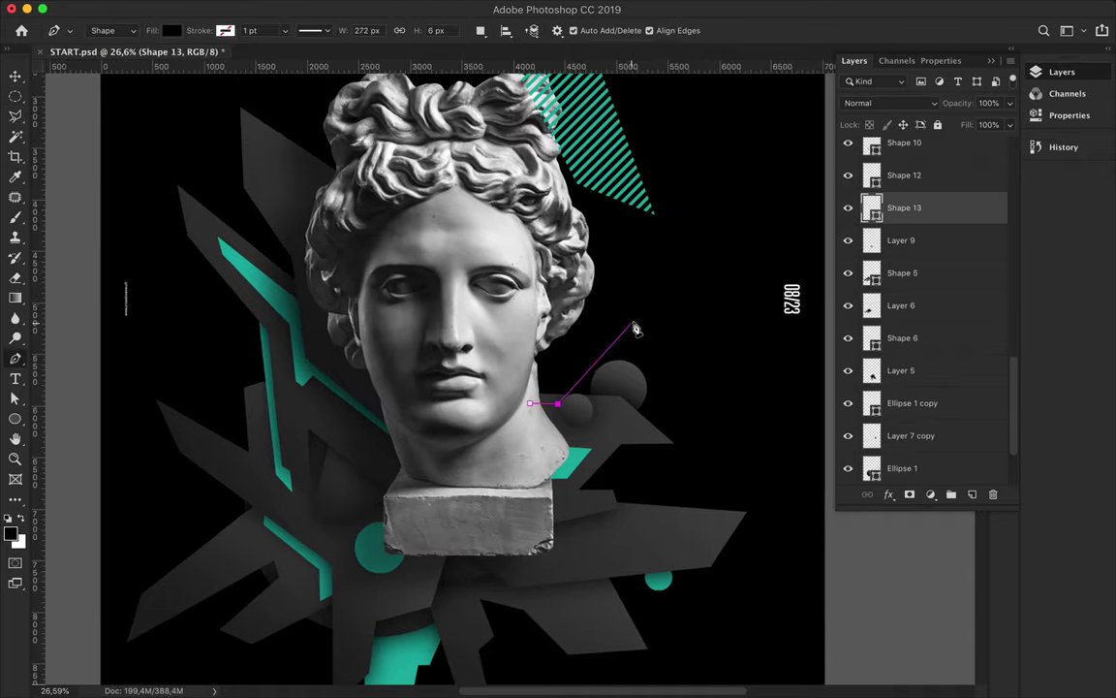
{"action": "left_click", "coordinate": [652, 302]}
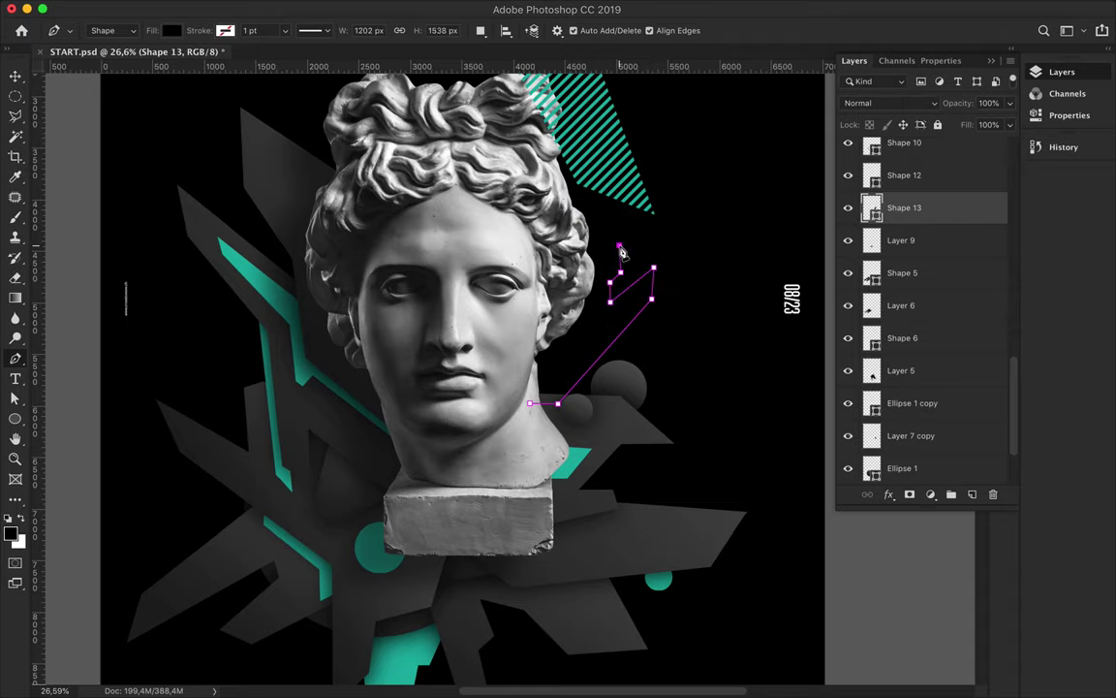
{"action": "left_click", "coordinate": [172, 30]}
{"action": "left_click", "coordinate": [205, 148]}
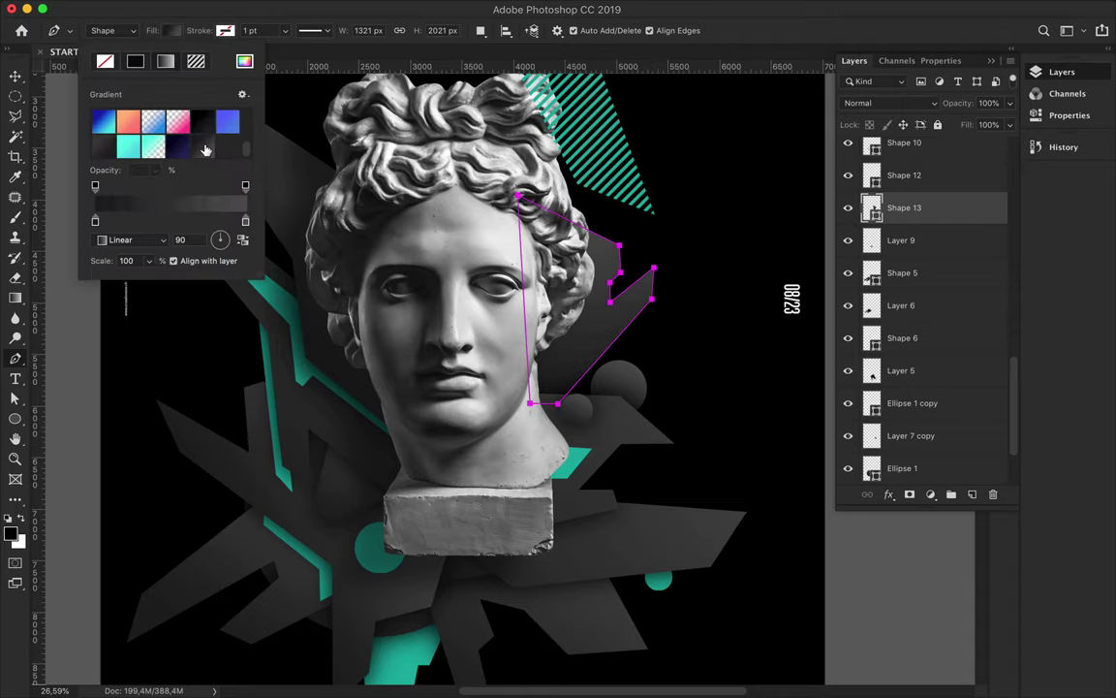
{"action": "key", "text": "Return"}
- Zoom out and start a new shard outline at the lower left
{"action": "key", "text": "v"}
{"action": "scroll", "coordinate": [695, 242], "scroll_direction": "down", "scroll_amount": 1}
{"action": "scroll", "coordinate": [359, 487], "scroll_direction": "down", "scroll_amount": 1}
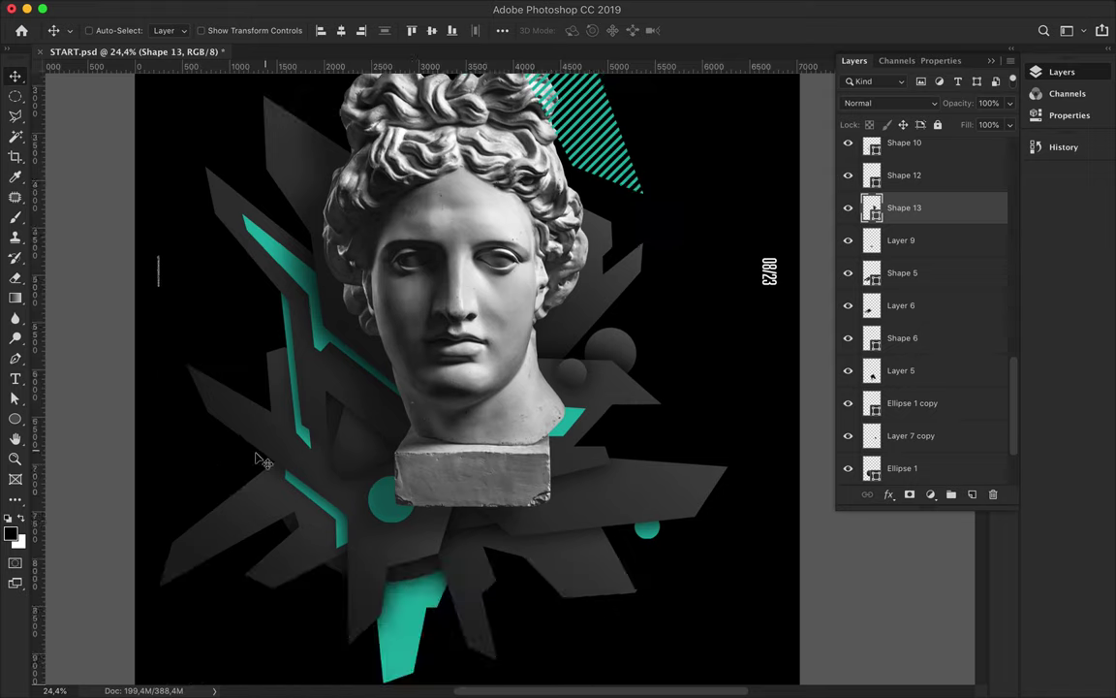
{"action": "key", "text": "p"}
{"action": "left_click", "coordinate": [204, 519]}
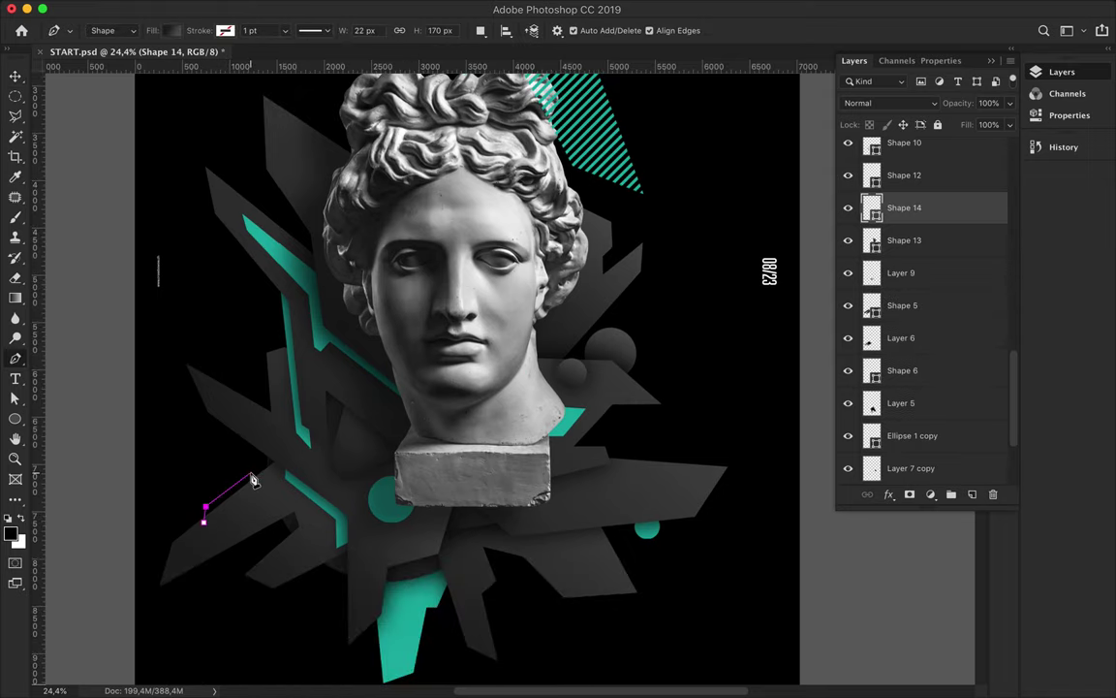
- Finish the lower-left Shape 14 sliver, fill it teal, and move it below Ellipse 1 copy
{"action": "left_click", "coordinate": [270, 450]}
{"action": "left_click", "coordinate": [293, 462]}
{"action": "left_click", "coordinate": [178, 32]}
{"action": "left_click", "coordinate": [127, 58]}
{"action": "key", "text": "Return"}
{"action": "key", "text": "v"}
{"action": "left_click_drag", "start_coordinate": [904, 207], "coordinate": [911, 452]}
- Pull Shape 14's bottom corner down-right and move the layer below Shape 11
{"action": "key", "text": "a"}
{"action": "scroll", "coordinate": [287, 462], "scroll_direction": "up", "scroll_amount": 3}
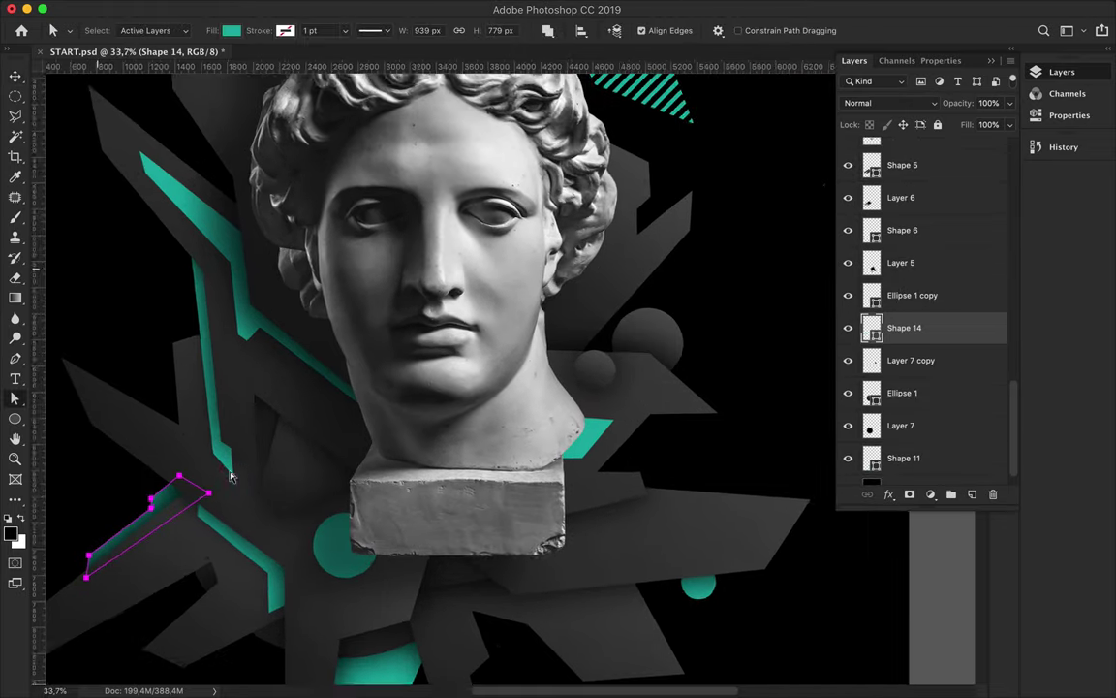
{"action": "scroll", "coordinate": [213, 504], "scroll_direction": "up", "scroll_amount": 2}
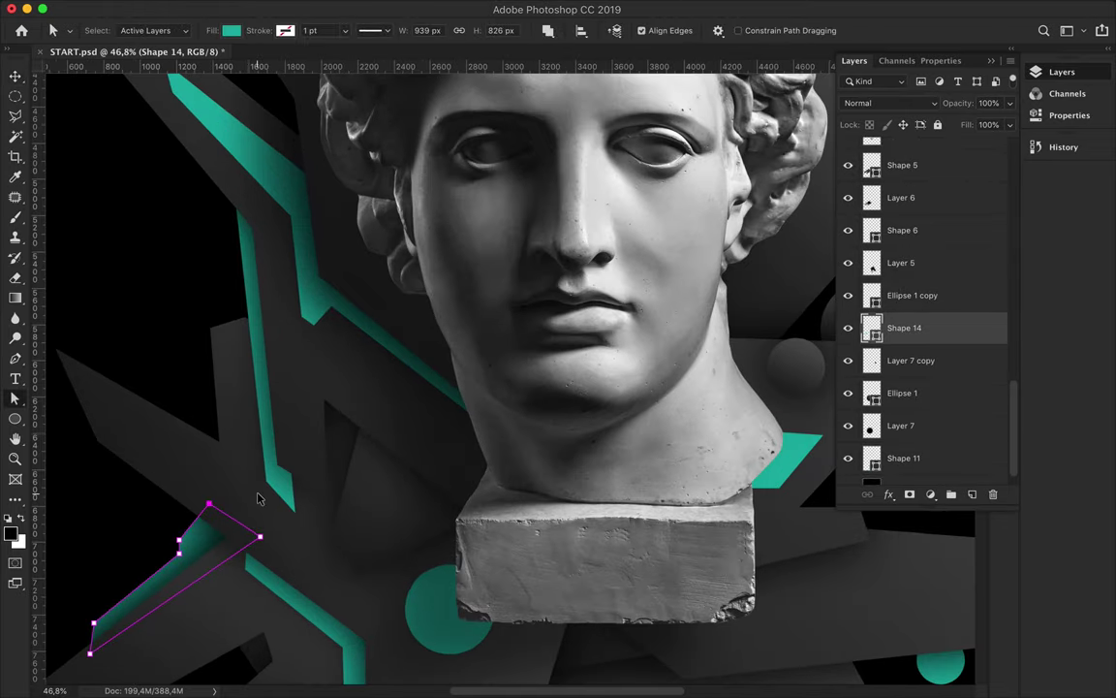
{"action": "scroll", "coordinate": [655, 445], "scroll_direction": "down", "scroll_amount": 3}
{"action": "scroll", "coordinate": [398, 461], "scroll_direction": "up", "scroll_amount": 3}
{"action": "scroll", "coordinate": [429, 528], "scroll_direction": "left", "scroll_amount": 3}
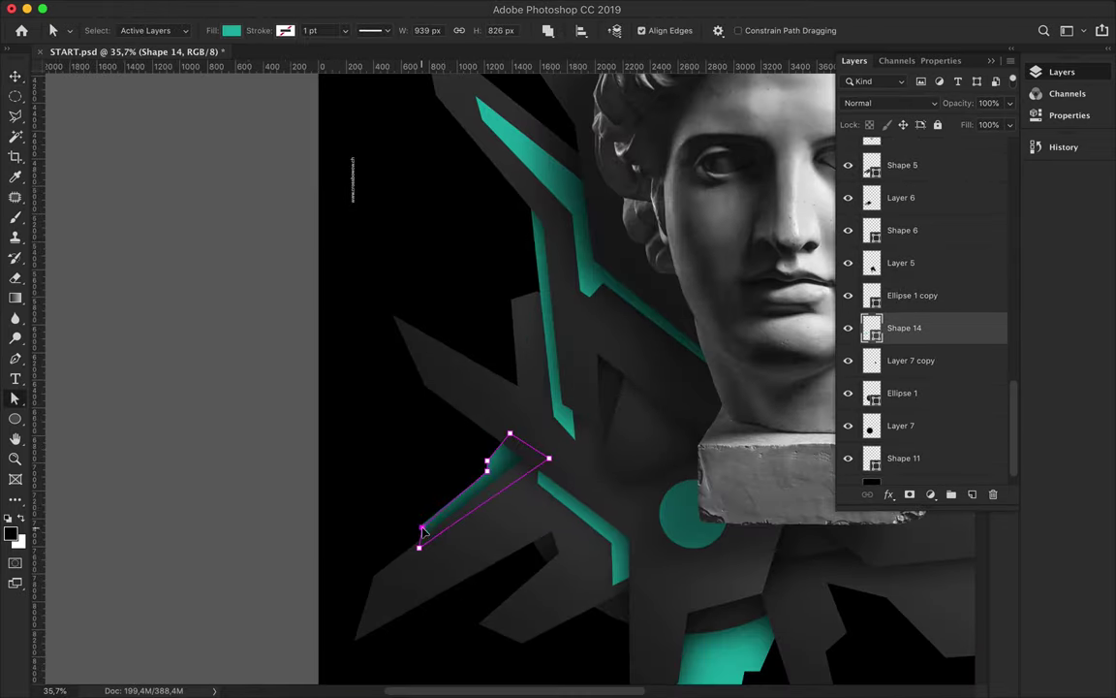
{"action": "scroll", "coordinate": [424, 504], "scroll_direction": "down", "scroll_amount": 1}
{"action": "scroll", "coordinate": [333, 575], "scroll_direction": "right", "scroll_amount": 3}
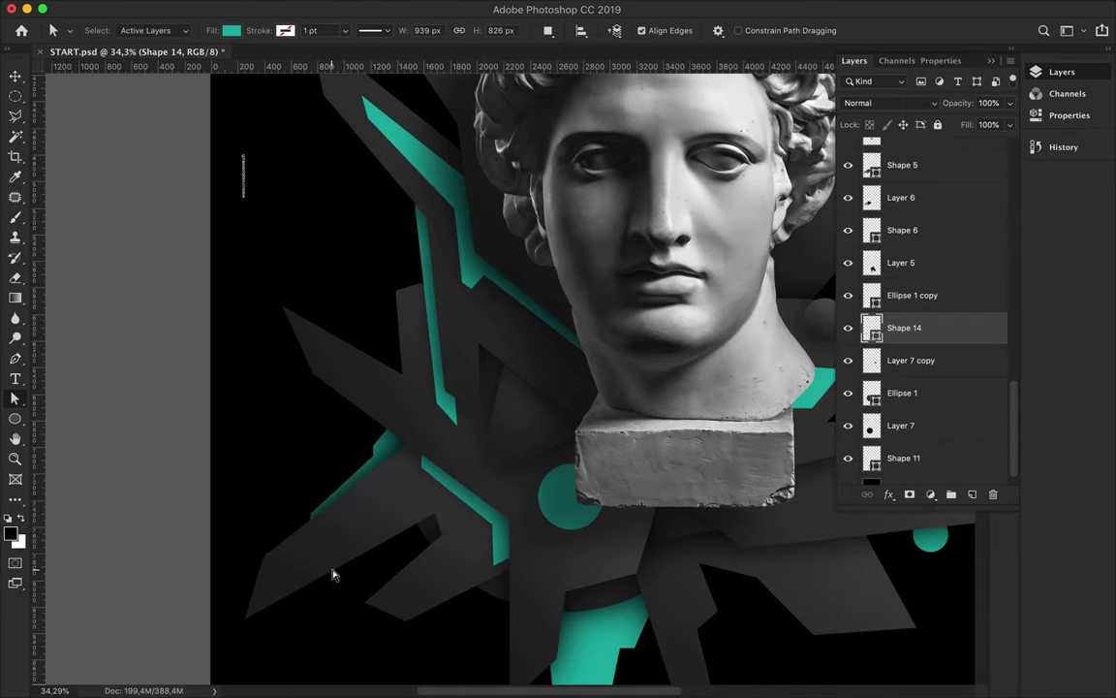
{"action": "left_click", "coordinate": [301, 577]}
{"action": "left_click_drag", "start_coordinate": [431, 444], "coordinate": [456, 512]}
{"action": "left_click", "coordinate": [524, 580]}
{"action": "left_click_drag", "start_coordinate": [904, 328], "coordinate": [921, 461]}
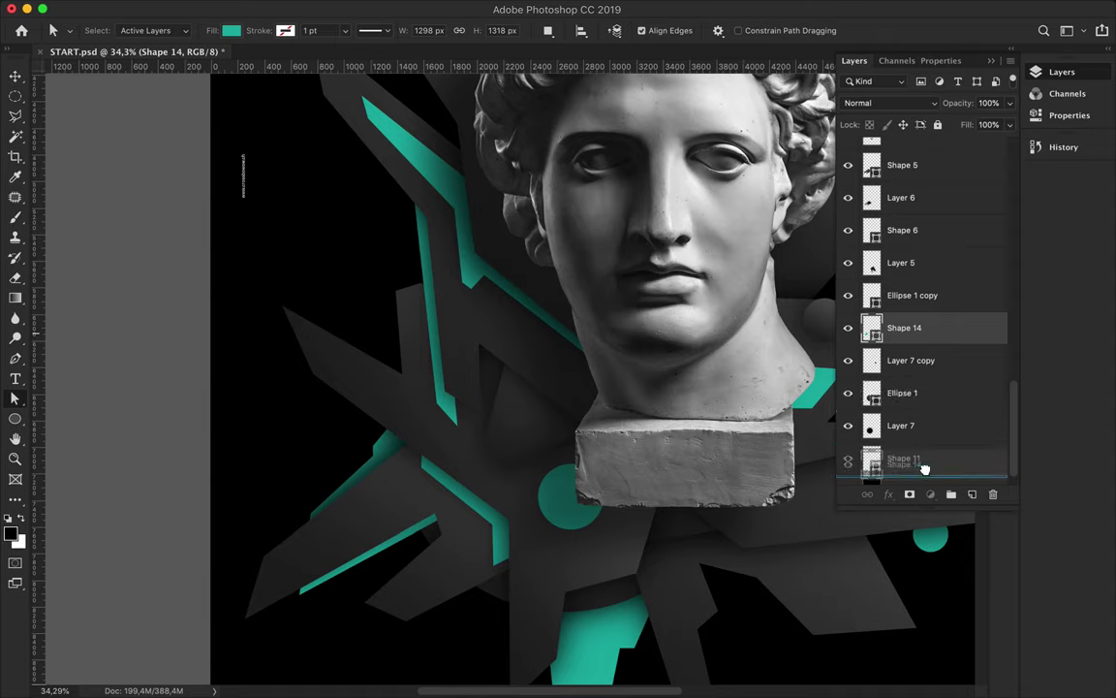
- Check the Shape 6 and Layer 5 layers, ending on Ellipse 1 copy
{"action": "scroll", "coordinate": [623, 387], "scroll_direction": "down", "scroll_amount": 3}
{"action": "scroll", "coordinate": [623, 387], "scroll_direction": "right", "scroll_amount": 2}
{"action": "scroll", "coordinate": [625, 383], "scroll_direction": "right", "scroll_amount": 2}
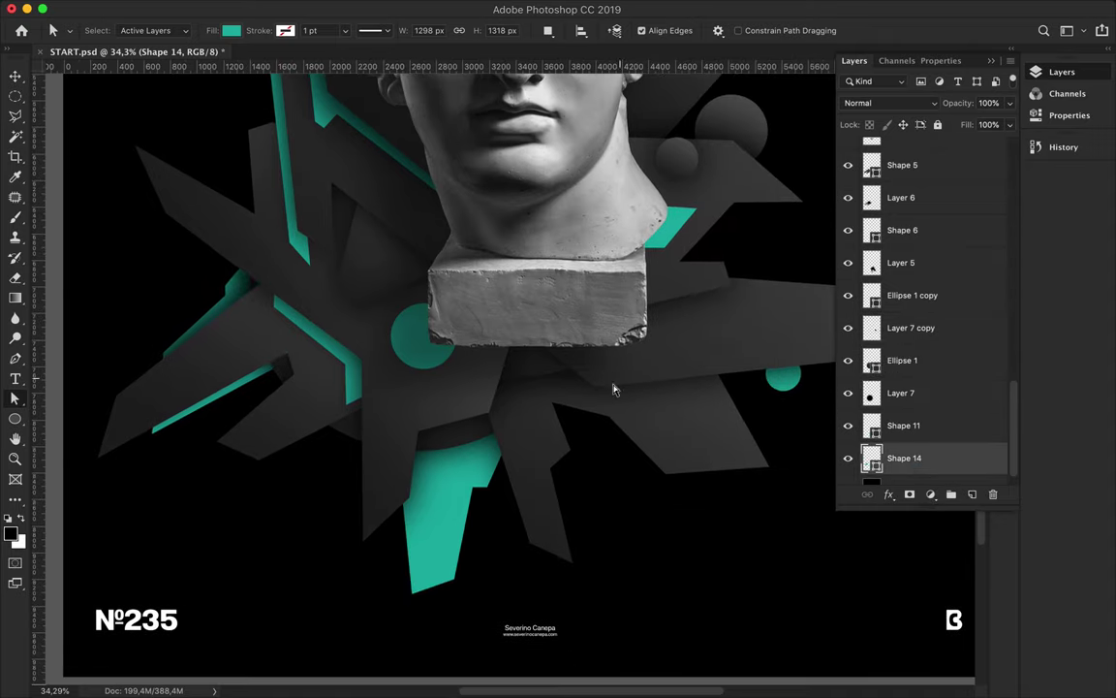
{"action": "key", "text": "v"}
{"action": "left_click", "coordinate": [742, 391]}
{"action": "left_click", "coordinate": [670, 356]}
{"action": "left_click", "coordinate": [931, 293]}
- Draw a spike from below the bust's base toward the lower right and fill it solid teal
{"action": "key", "text": "p"}
{"action": "left_click", "coordinate": [578, 407]}
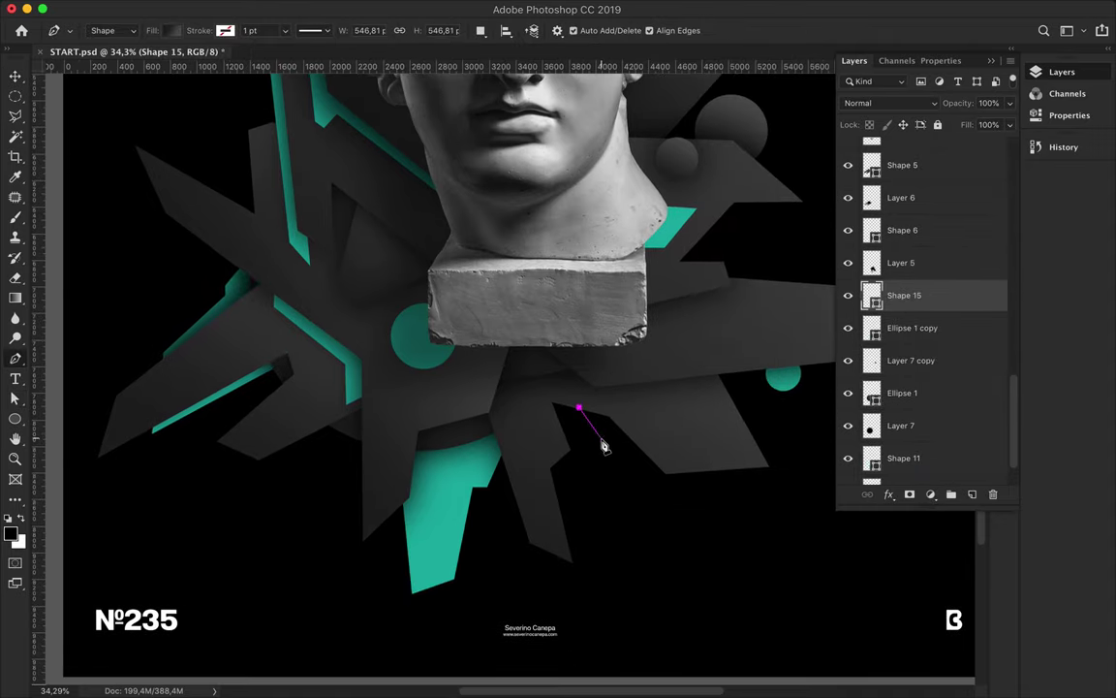
{"action": "left_click", "coordinate": [780, 609]}
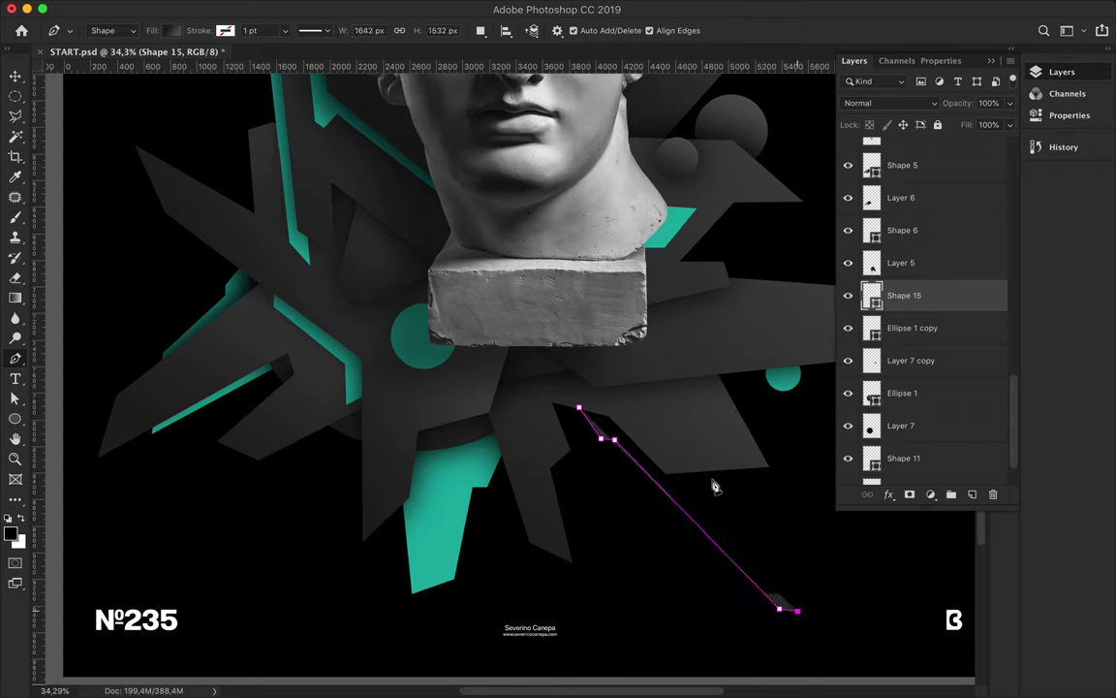
{"action": "left_click", "coordinate": [749, 523]}
{"action": "left_click", "coordinate": [757, 500]}
{"action": "left_click", "coordinate": [722, 491]}
{"action": "left_click", "coordinate": [706, 484]}
{"action": "left_click", "coordinate": [696, 412]}
{"action": "left_click", "coordinate": [579, 407]}
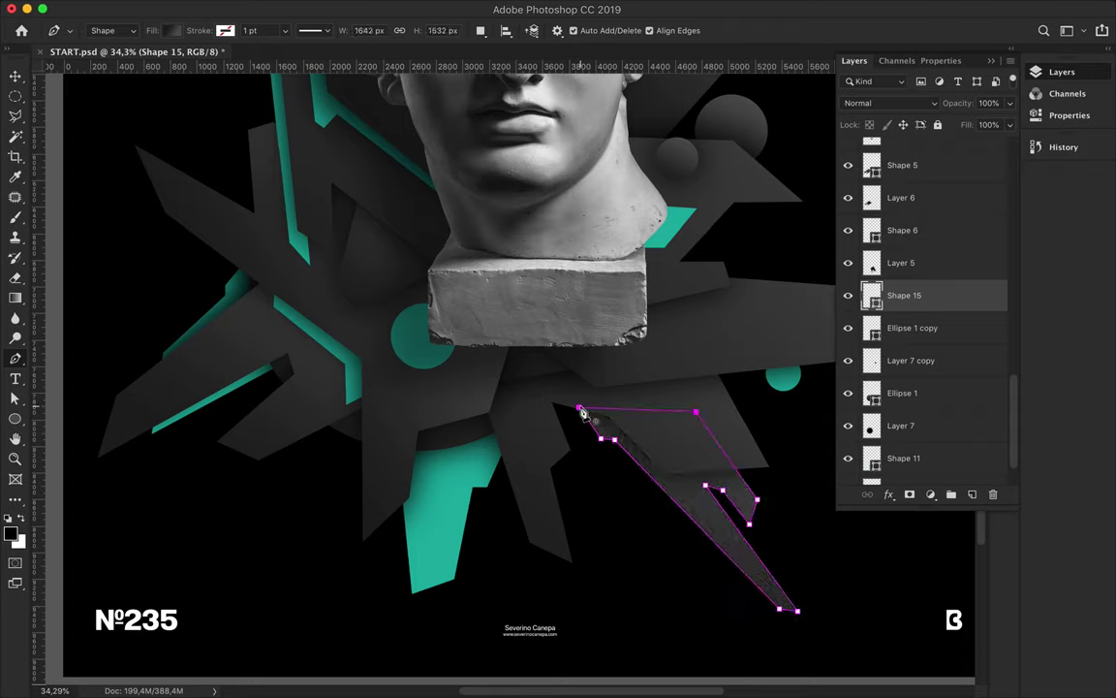
{"action": "left_click", "coordinate": [174, 30]}
{"action": "left_click", "coordinate": [123, 64]}
{"action": "left_click", "coordinate": [82, 104]}
- Adjust the spike's corners with Direct Selection, nudging the top and middle corners up-left
{"action": "key", "text": "a"}
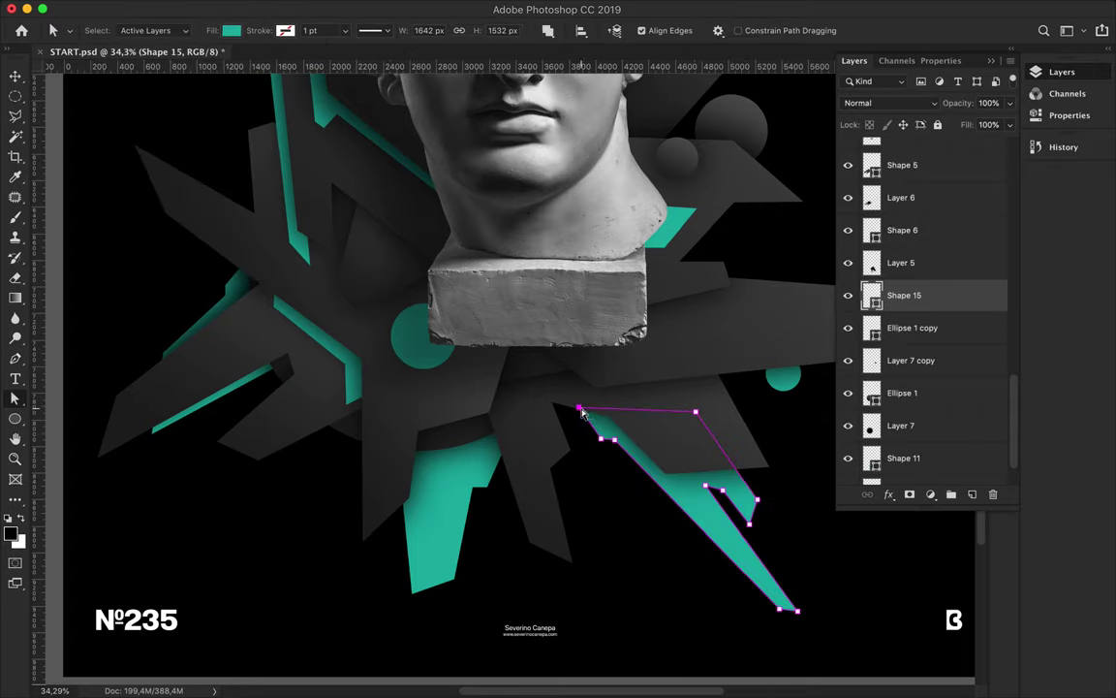
{"action": "left_click_drag", "start_coordinate": [579, 408], "coordinate": [563, 394]}
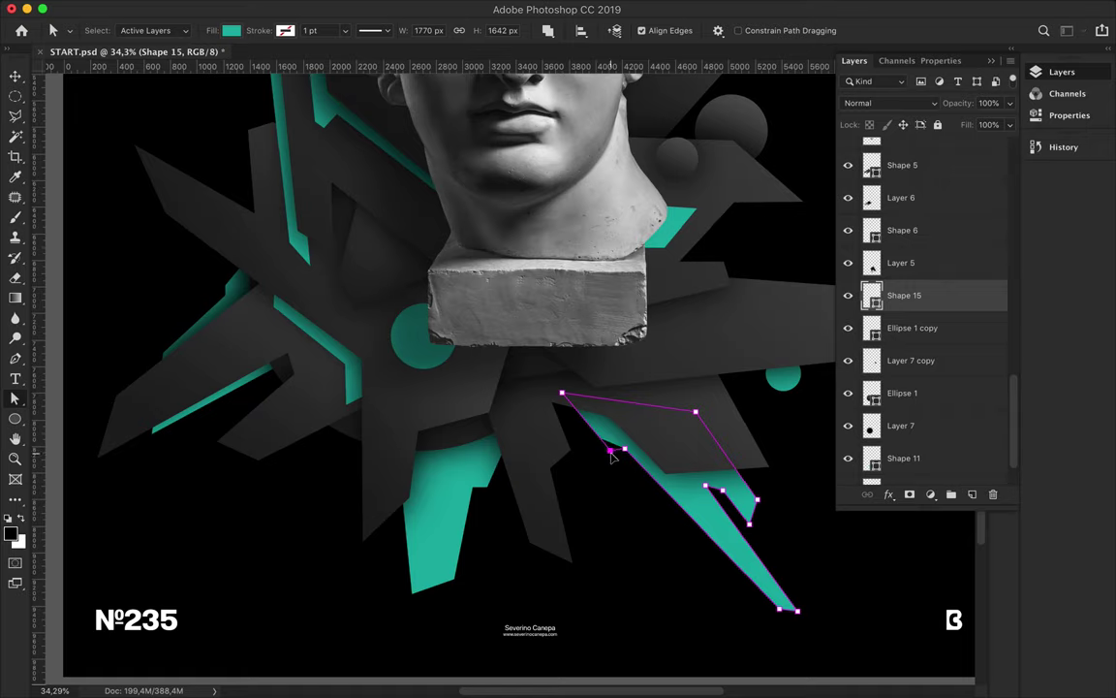
{"action": "left_click_drag", "start_coordinate": [655, 501], "coordinate": [631, 459]}
{"action": "scroll", "coordinate": [631, 465], "scroll_direction": "down", "scroll_amount": 2}
{"action": "scroll", "coordinate": [630, 465], "scroll_direction": "right", "scroll_amount": 3}
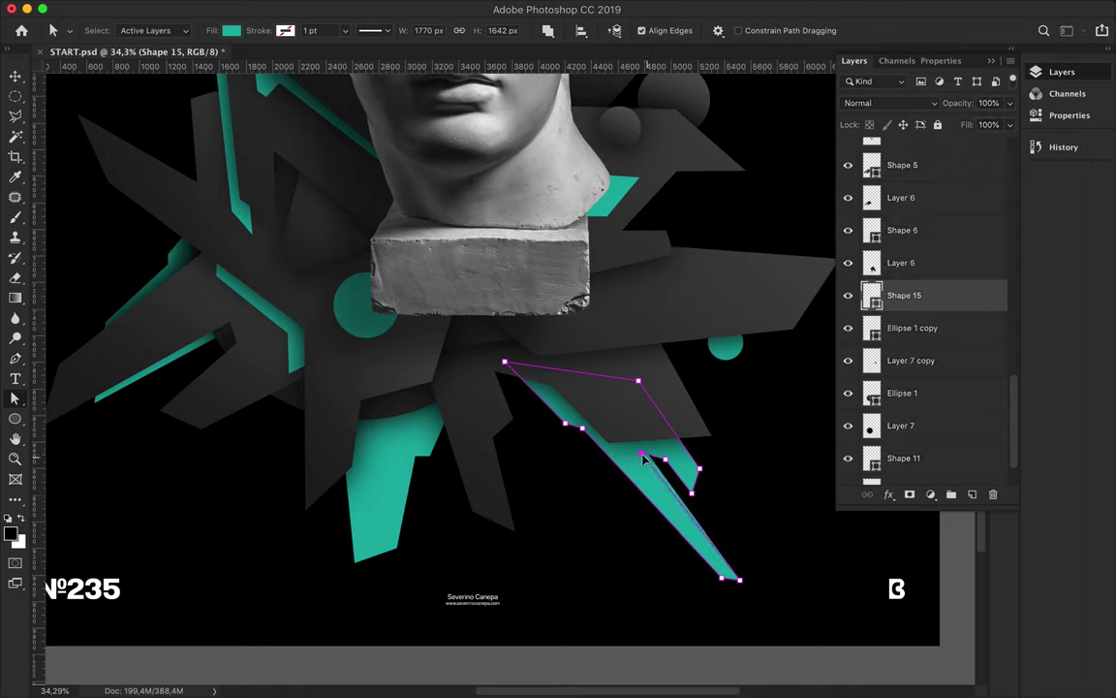
{"action": "left_click", "coordinate": [722, 504]}
{"action": "left_click", "coordinate": [564, 424]}
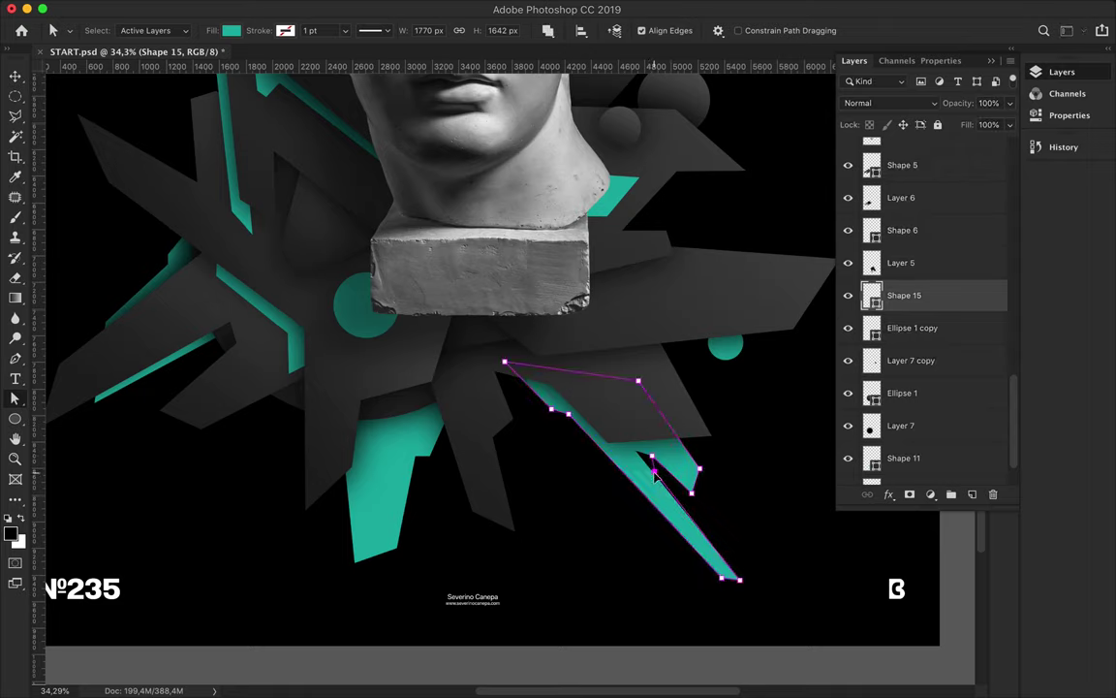
{"action": "left_click", "coordinate": [759, 539]}
{"action": "left_click", "coordinate": [645, 459]}
{"action": "left_click", "coordinate": [703, 473]}
{"action": "left_click", "coordinate": [654, 462]}
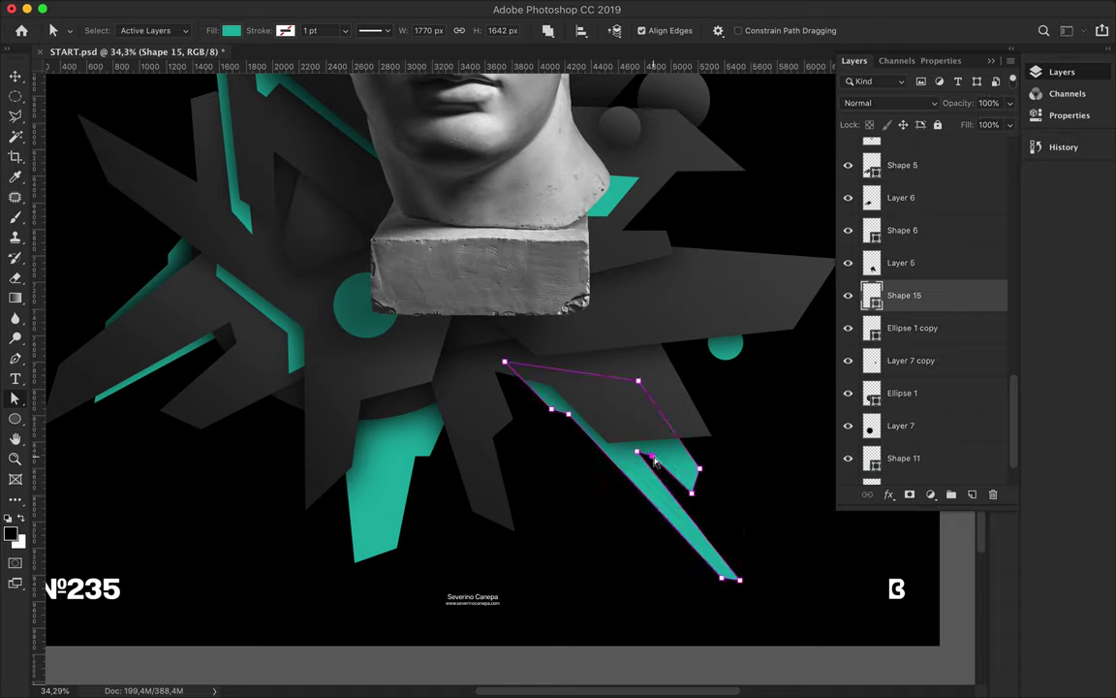
{"action": "left_click", "coordinate": [720, 503]}
- Fit the whole poster in view and start a new shard outline beside the base
{"action": "scroll", "coordinate": [720, 503], "scroll_direction": "up", "scroll_amount": 3}
{"action": "key", "text": "ctrl+0"}
{"action": "scroll", "coordinate": [582, 524], "scroll_direction": "up", "scroll_amount": 5}
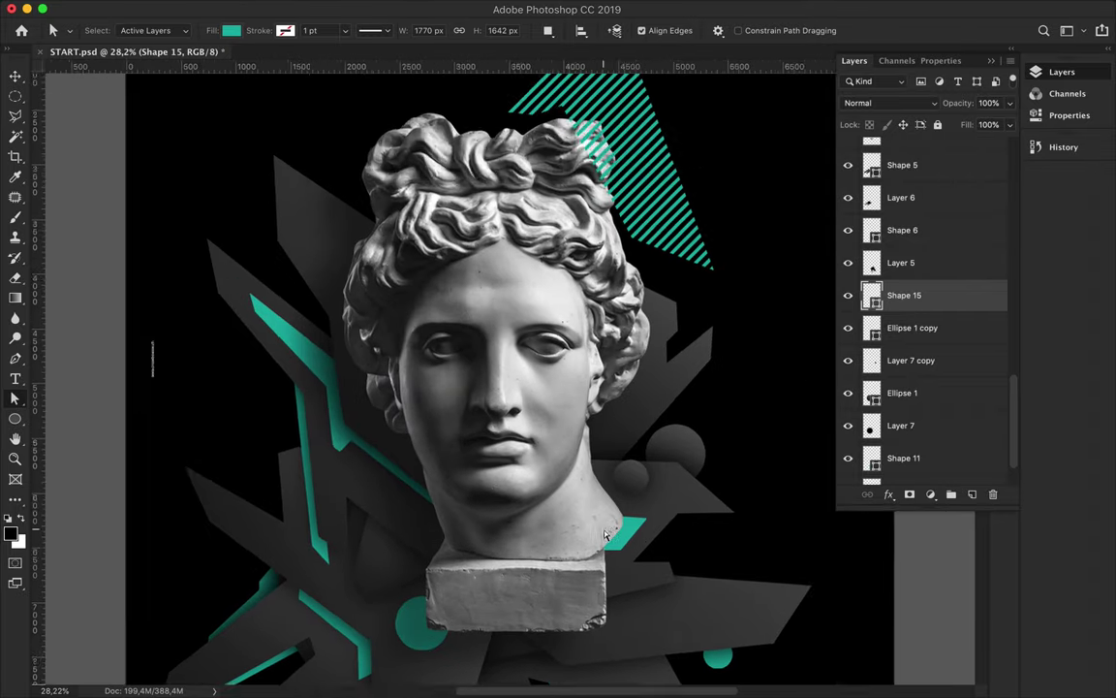
{"action": "key", "text": "p"}
{"action": "left_click", "coordinate": [510, 516]}
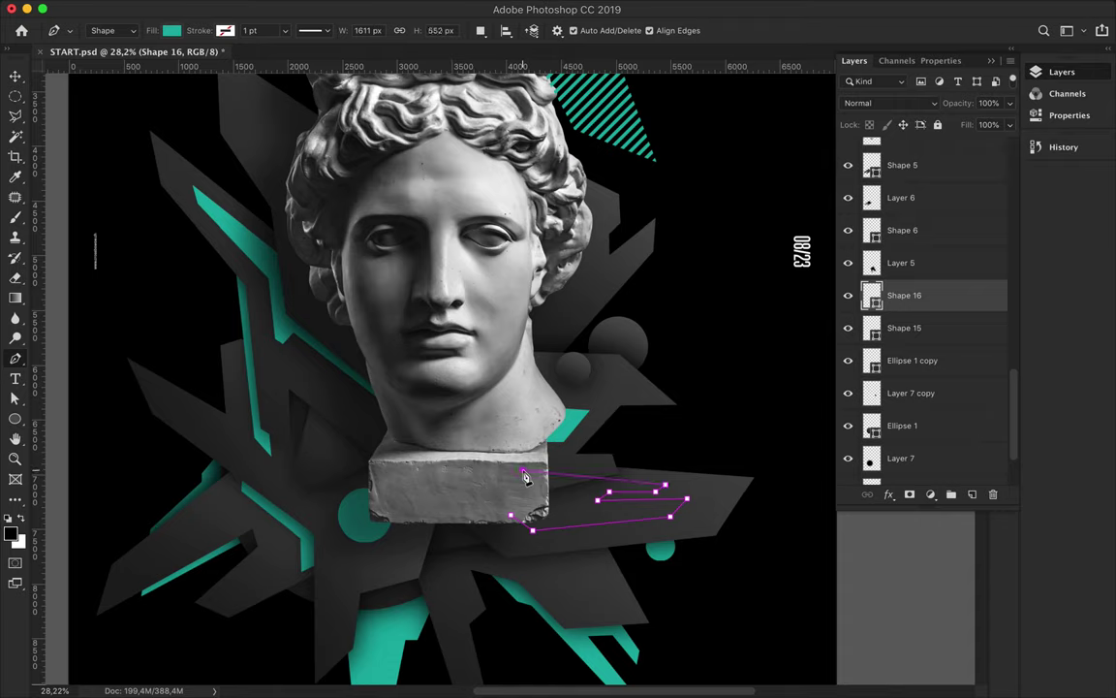
- Move Shape 16 higher in the layer stack
{"action": "left_click_drag", "start_coordinate": [926, 308], "coordinate": [925, 203]}
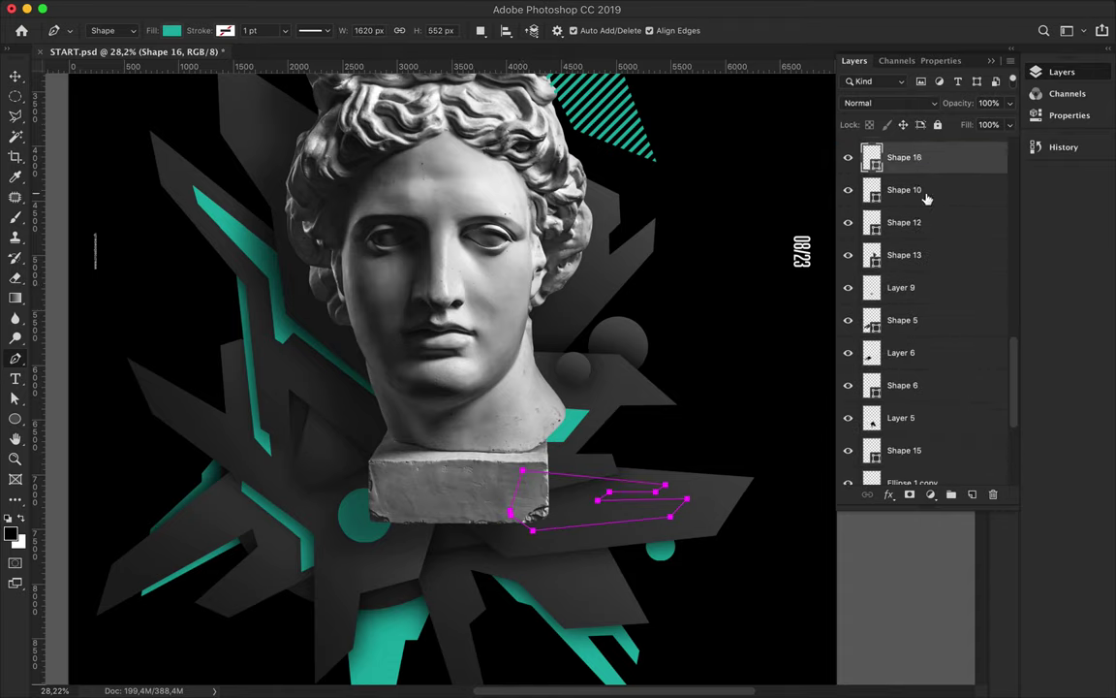
{"action": "mouse_move", "coordinate": [925, 203]}
{"action": "left_mouse_down"}
{"action": "mouse_move", "coordinate": [924, 324]}
{"action": "mouse_move", "coordinate": [921, 146]}
{"action": "left_mouse_up"}
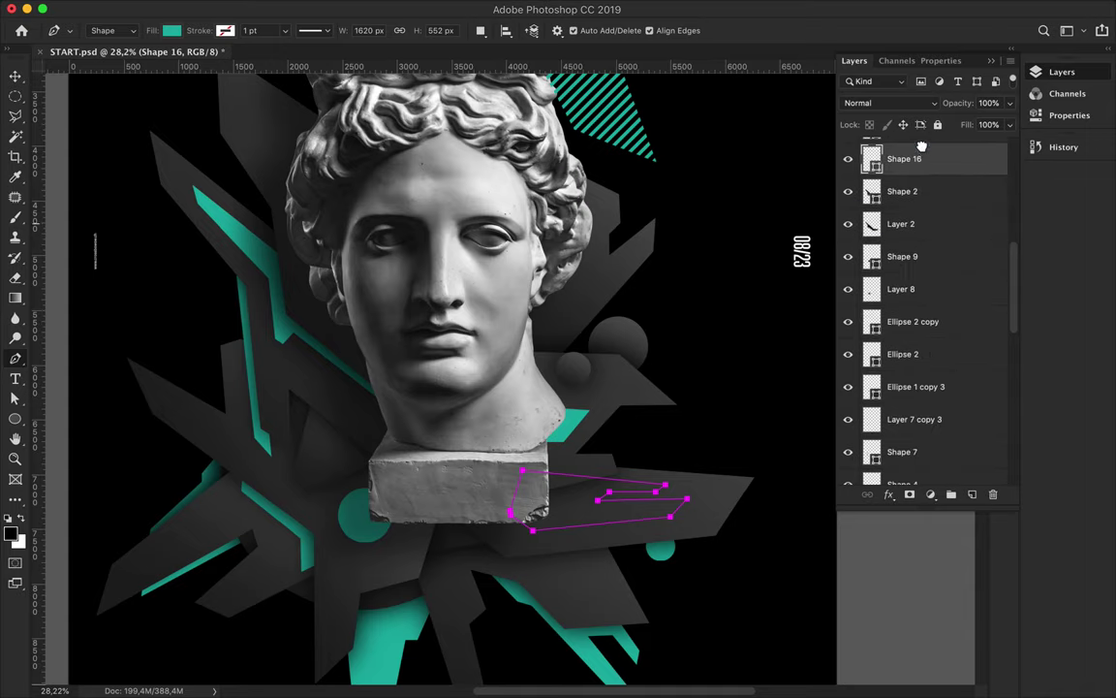
{"action": "key", "text": "a"}
{"action": "scroll", "coordinate": [584, 485], "scroll_direction": "up", "scroll_amount": 2}
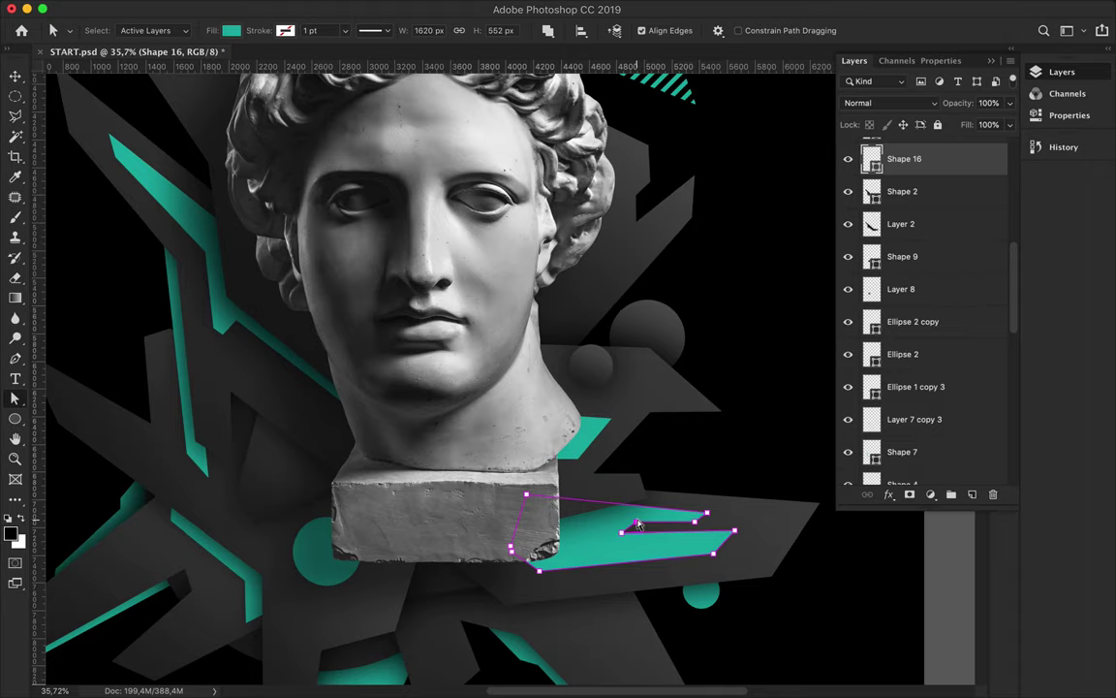
{"action": "scroll", "coordinate": [690, 490], "scroll_direction": "down", "scroll_amount": 3}
{"action": "scroll", "coordinate": [707, 470], "scroll_direction": "down", "scroll_amount": 2}
{"action": "scroll", "coordinate": [530, 440], "scroll_direction": "up", "scroll_amount": 1}
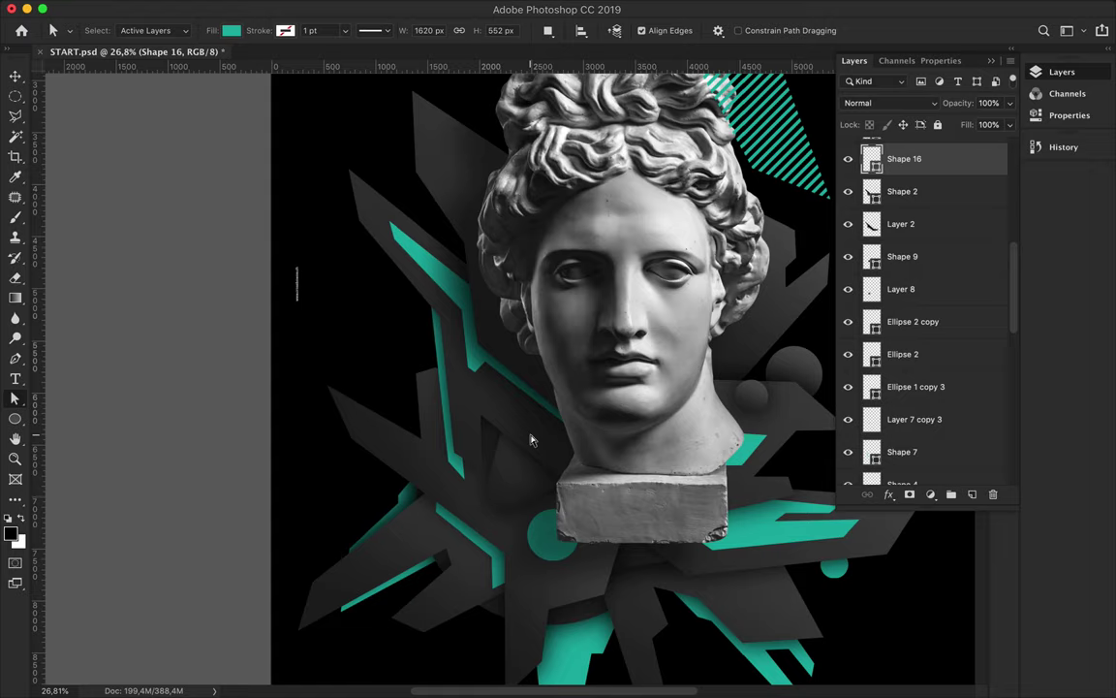
- Pen-draw a small teal triangle accent left of the bust and stack it below Layer 4
{"action": "key", "text": "p"}
{"action": "left_click", "coordinate": [343, 398]}
{"action": "left_click", "coordinate": [400, 418]}
{"action": "left_click", "coordinate": [410, 388]}
{"action": "left_click", "coordinate": [427, 455]}
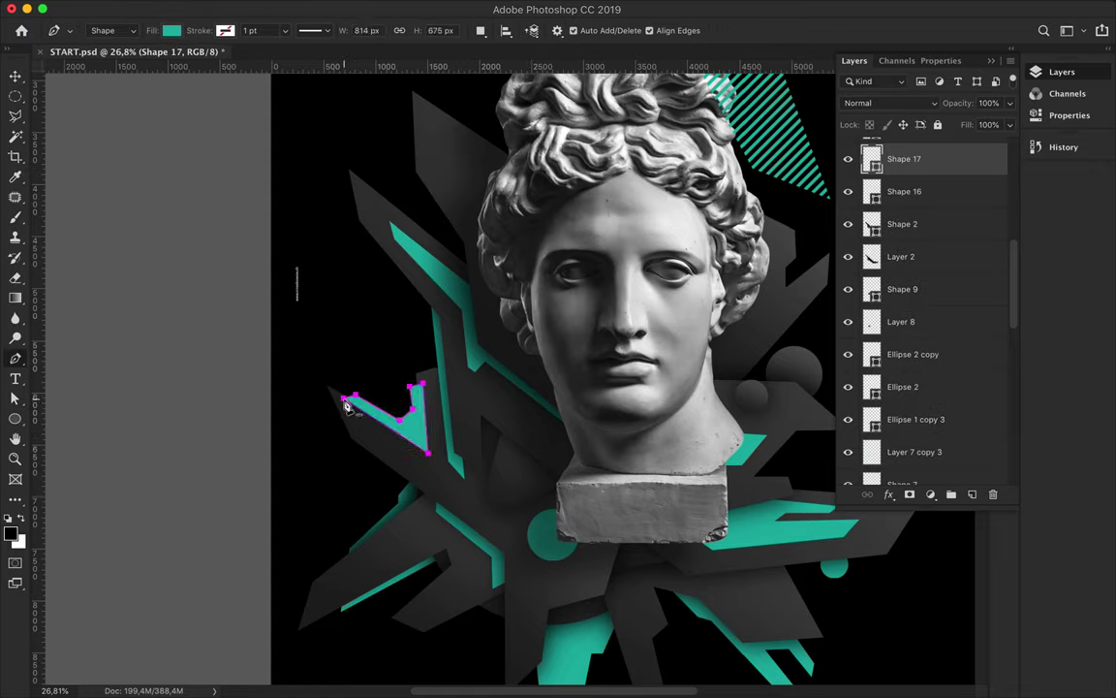
{"action": "left_click_drag", "start_coordinate": [904, 159], "coordinate": [926, 457]}
- Pull one anchor down to reshape the teal accent, then deselect its path
{"action": "key", "text": "a"}
{"action": "scroll", "coordinate": [394, 380], "scroll_direction": "up", "scroll_amount": 3}
{"action": "scroll", "coordinate": [368, 374], "scroll_direction": "up", "scroll_amount": 3}
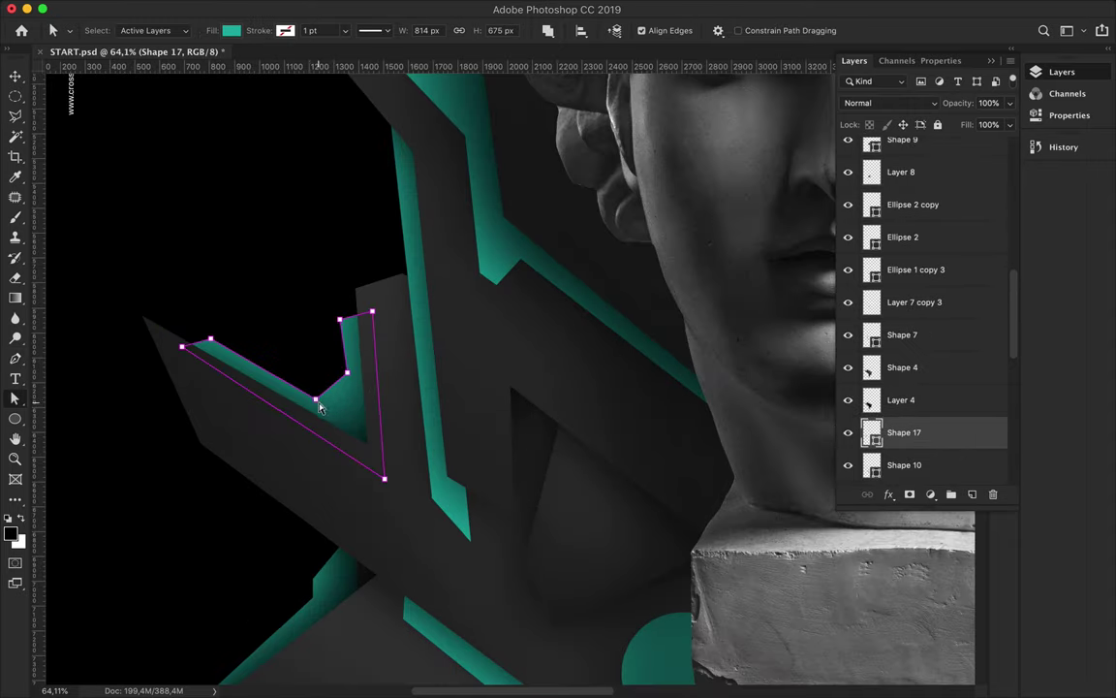
{"action": "left_click_drag", "start_coordinate": [348, 369], "coordinate": [352, 407]}
{"action": "left_click", "coordinate": [323, 249]}
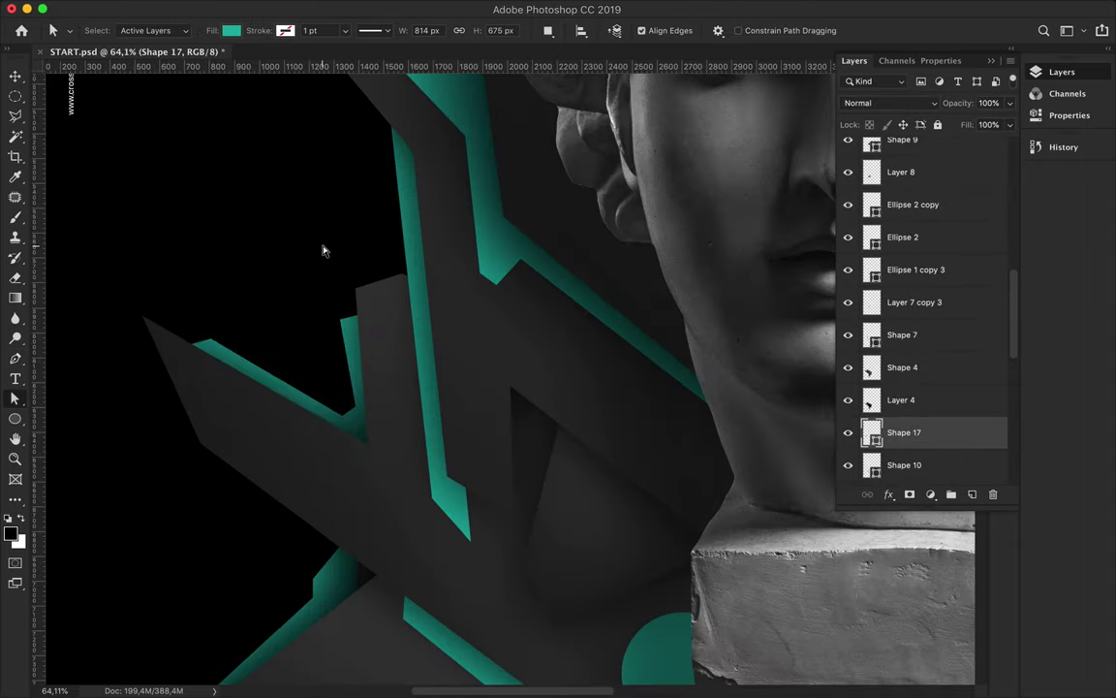
{"action": "scroll", "coordinate": [351, 325], "scroll_direction": "down", "scroll_amount": 2}
{"action": "scroll", "coordinate": [454, 411], "scroll_direction": "down", "scroll_amount": 5}
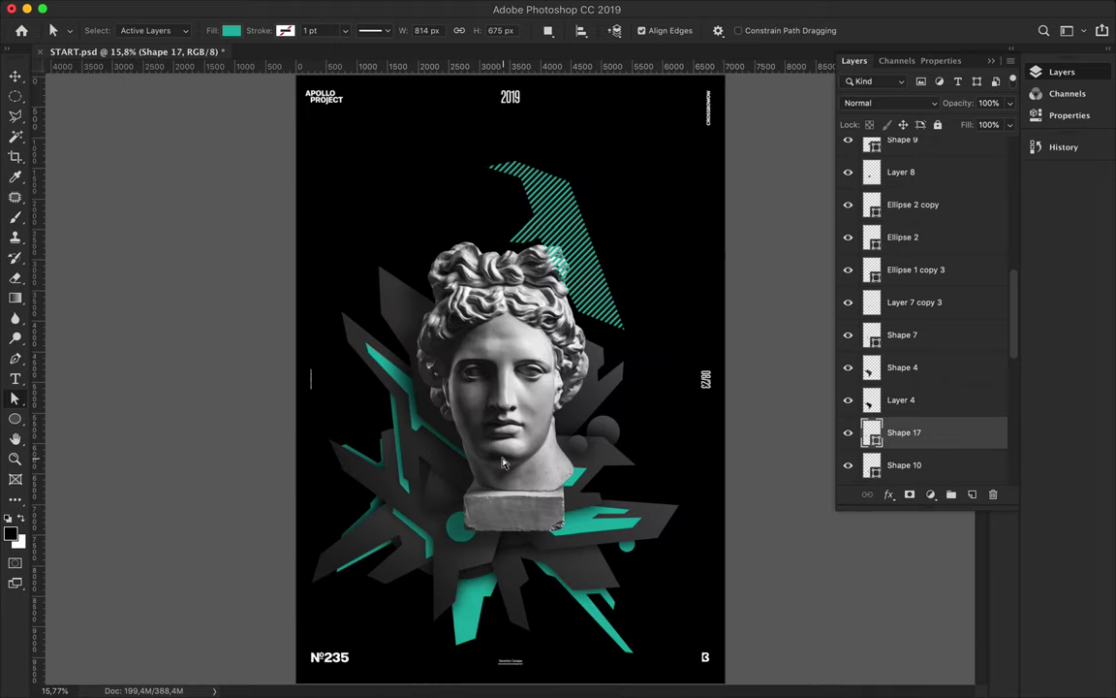
{"action": "scroll", "coordinate": [407, 436], "scroll_direction": "up", "scroll_amount": 2}
{"action": "scroll", "coordinate": [368, 455], "scroll_direction": "up", "scroll_amount": 2}
- Pen-draw teal-filled Shape 18 near Shape 2 and move it below Layer 2
{"action": "key", "text": "v"}
{"action": "left_click", "coordinate": [323, 466], "text": "ctrl"}
{"action": "key", "text": "p"}
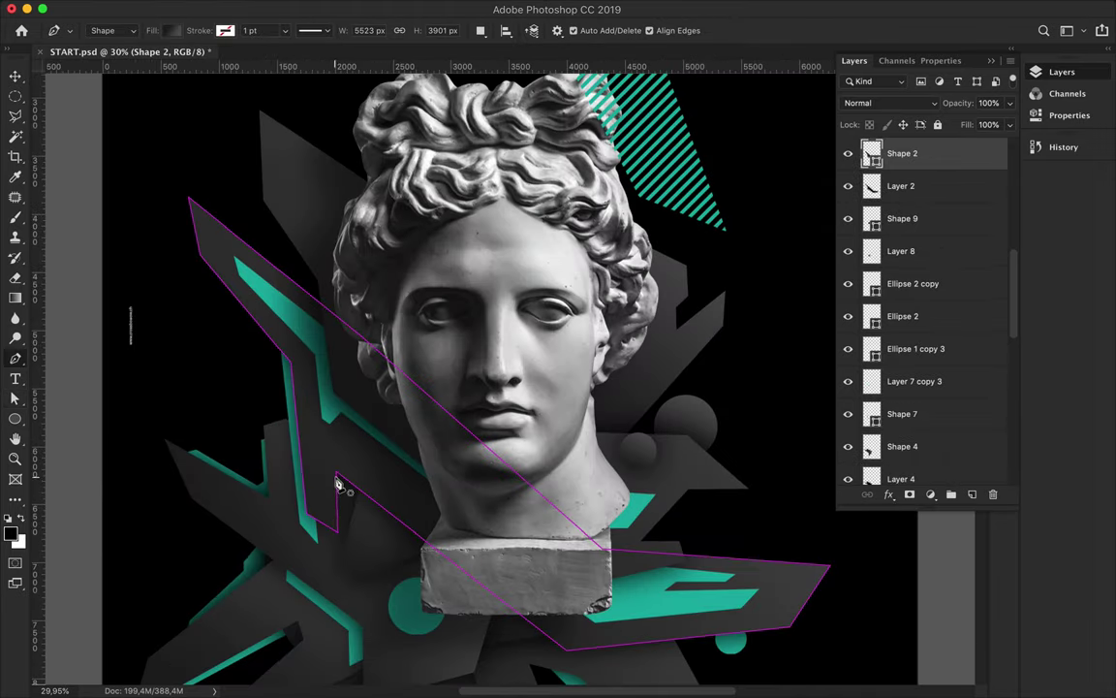
{"action": "left_click", "coordinate": [330, 459]}
{"action": "left_click", "coordinate": [435, 531]}
{"action": "left_click", "coordinate": [428, 551]}
{"action": "left_click", "coordinate": [172, 30]}
{"action": "left_click", "coordinate": [132, 61]}
{"action": "left_click", "coordinate": [85, 77]}
{"action": "left_click_drag", "start_coordinate": [922, 251], "coordinate": [906, 240]}
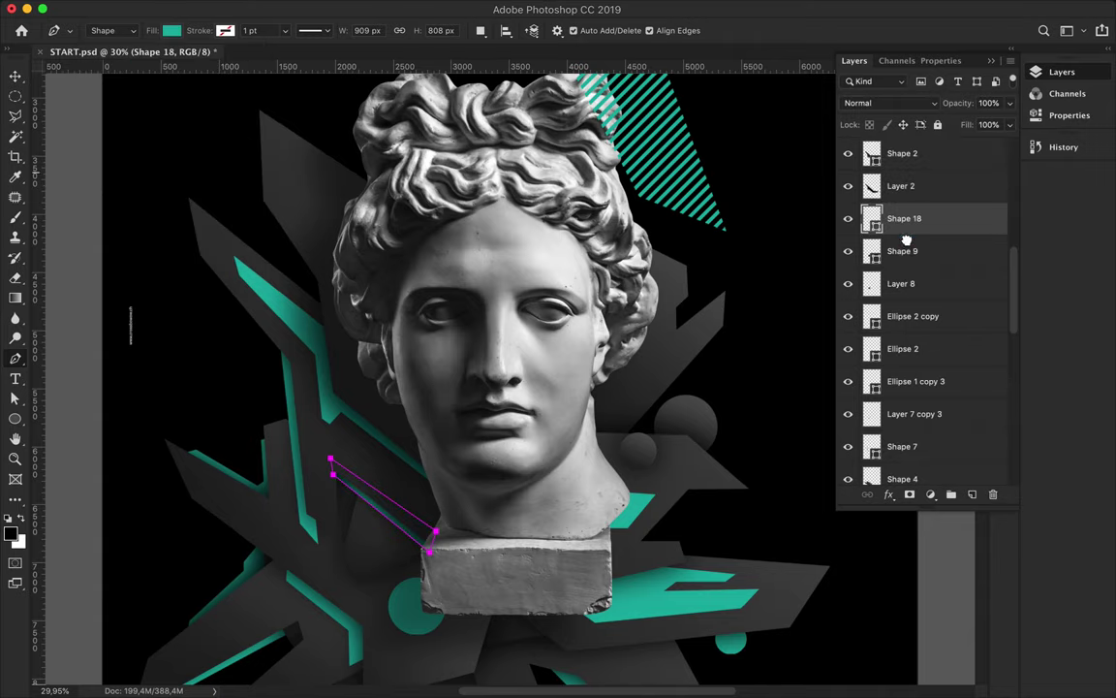
- Draw another four-corner accent shape beside the bust
{"action": "left_click", "coordinate": [713, 409], "text": "ctrl"}
{"action": "scroll", "coordinate": [564, 364], "scroll_direction": "right", "scroll_amount": 2}
{"action": "scroll", "coordinate": [564, 363], "scroll_direction": "down", "scroll_amount": 2}
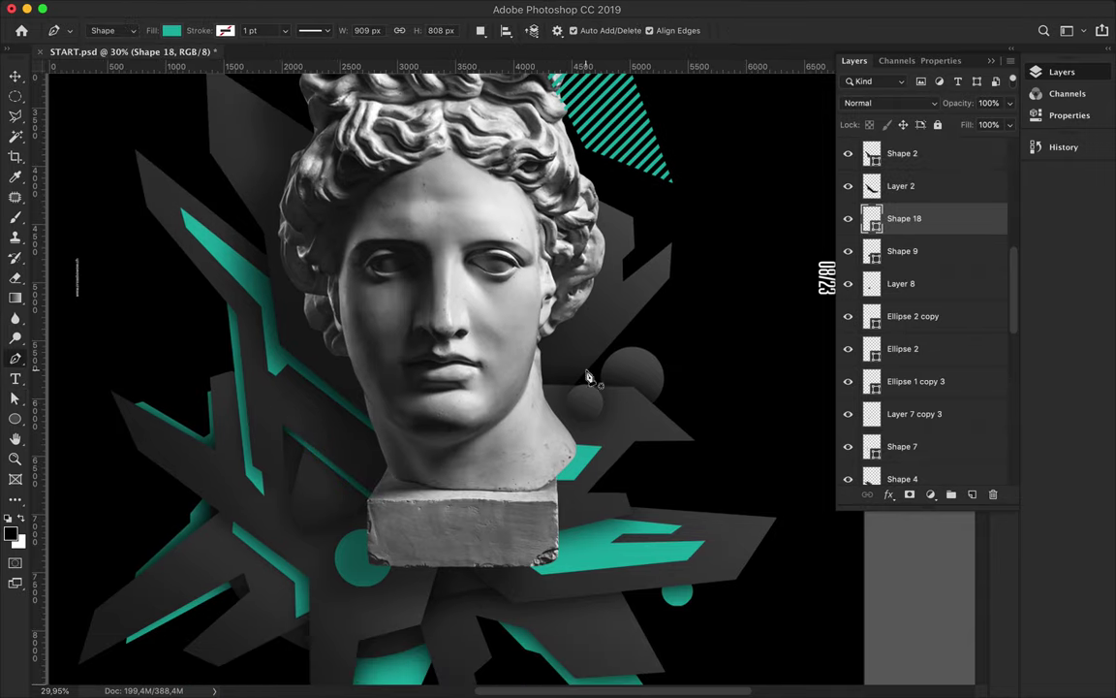
{"action": "left_click", "coordinate": [544, 393]}
{"action": "left_click", "coordinate": [556, 356]}
{"action": "left_click", "coordinate": [554, 312]}
{"action": "left_click", "coordinate": [510, 341]}
{"action": "left_click", "coordinate": [544, 394]}
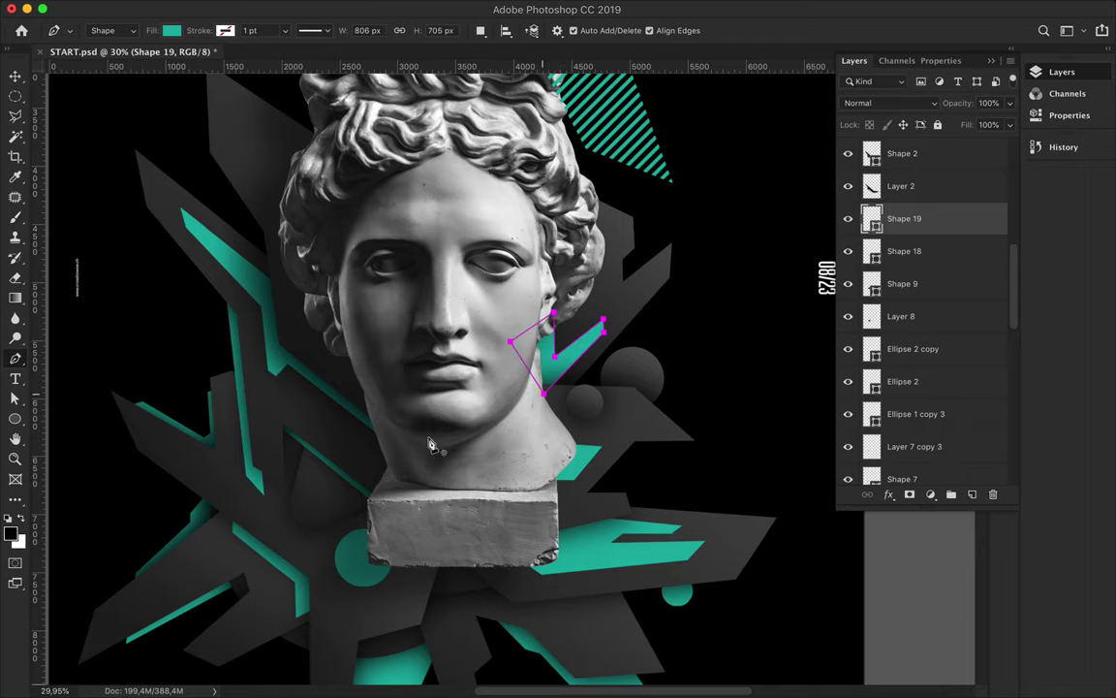
{"action": "scroll", "coordinate": [436, 448], "scroll_direction": "down", "scroll_amount": 2}
- Draw Shape 20 above the Shape 6 layer and set its fill
{"action": "key", "text": "v"}
{"action": "left_click", "coordinate": [431, 490]}
{"action": "key", "text": "p"}
{"action": "left_click", "coordinate": [421, 491]}
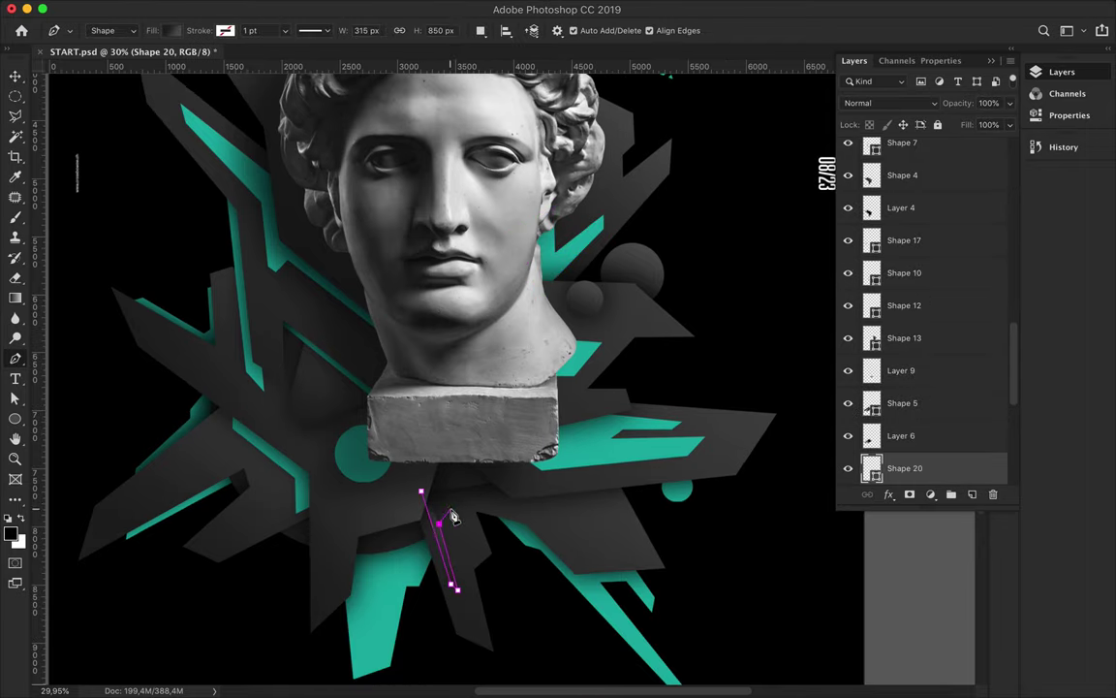
{"action": "left_click", "coordinate": [421, 491]}
{"action": "left_click", "coordinate": [173, 30]}
{"action": "left_click", "coordinate": [194, 111]}
- Select Shape 1 and pen-draw Shape 21 beside the hair
{"action": "key", "text": "v"}
{"action": "scroll", "coordinate": [694, 310], "scroll_direction": "up", "scroll_amount": 2}
{"action": "scroll", "coordinate": [694, 310], "scroll_direction": "up", "scroll_amount": 3}
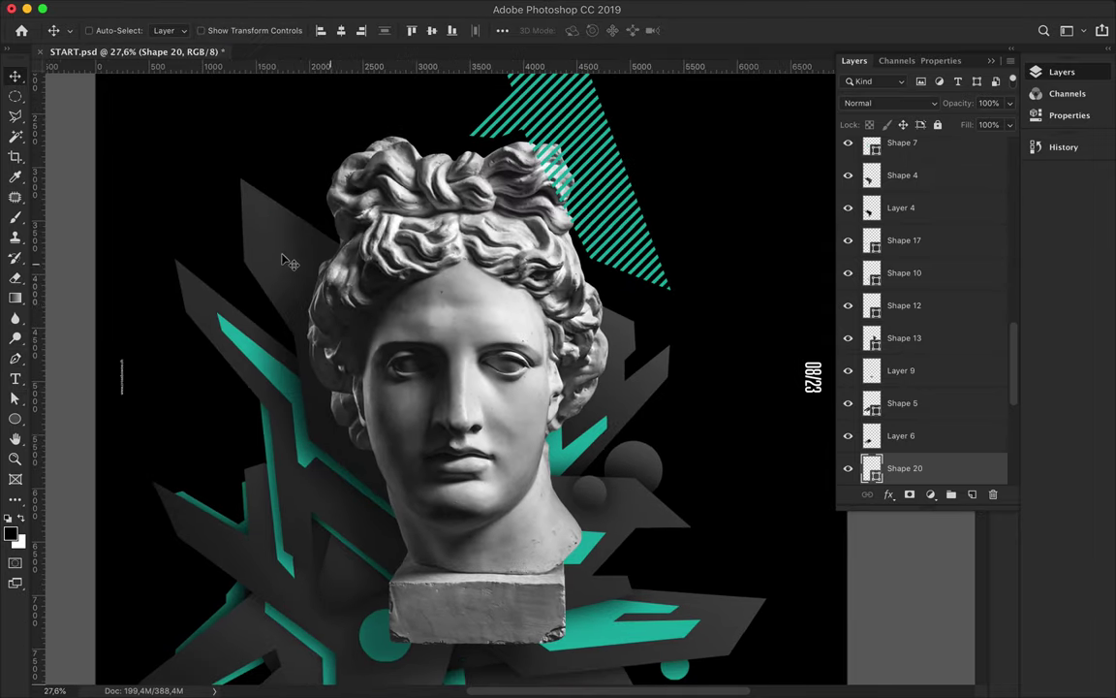
{"action": "scroll", "coordinate": [261, 238], "scroll_direction": "down", "scroll_amount": 1}
{"action": "left_click", "coordinate": [233, 200], "text": "ctrl"}
{"action": "left_click", "coordinate": [350, 250], "text": "ctrl"}
{"action": "key", "text": "p"}
{"action": "left_click", "coordinate": [340, 278]}
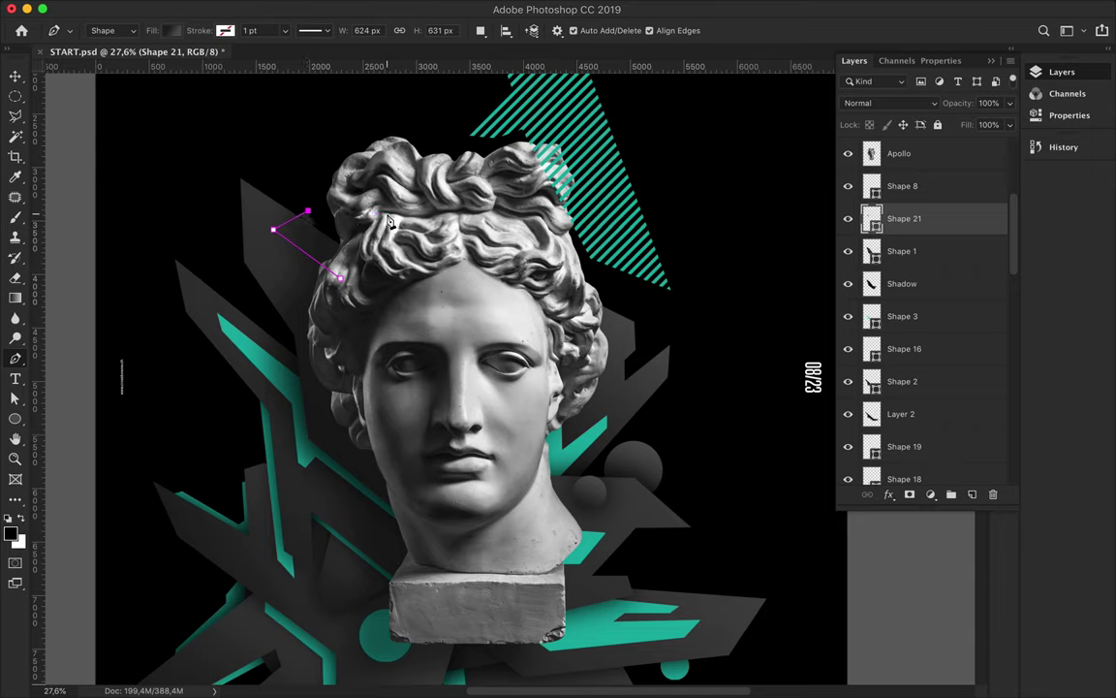
{"action": "key", "text": "Return"}
{"action": "key", "text": "a"}
{"action": "key", "text": "v"}
- Add a new empty layer named Shadow beneath Shape 21
{"action": "key", "text": "ctrl+shift+alt+n"}
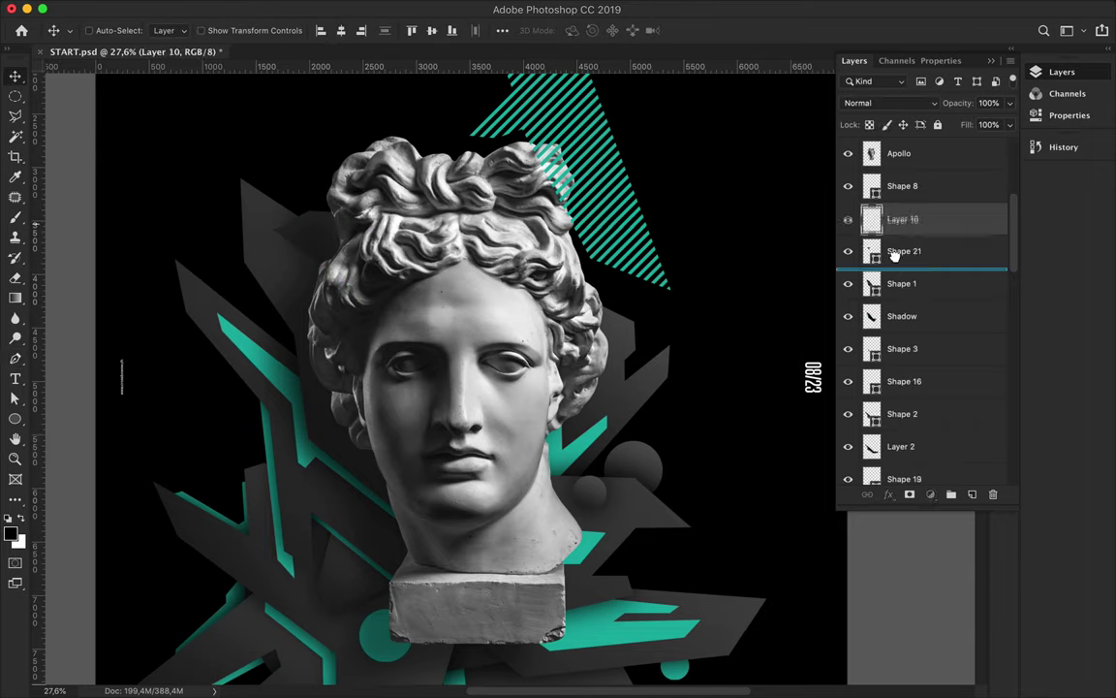
{"action": "key", "text": "ctrl+bracketleft"}
{"action": "double_click", "coordinate": [904, 254]}
{"action": "key", "text": "b"}
{"action": "key", "text": "m"}
{"action": "left_click", "coordinate": [386, 8]}
{"action": "key", "text": "Escape"}
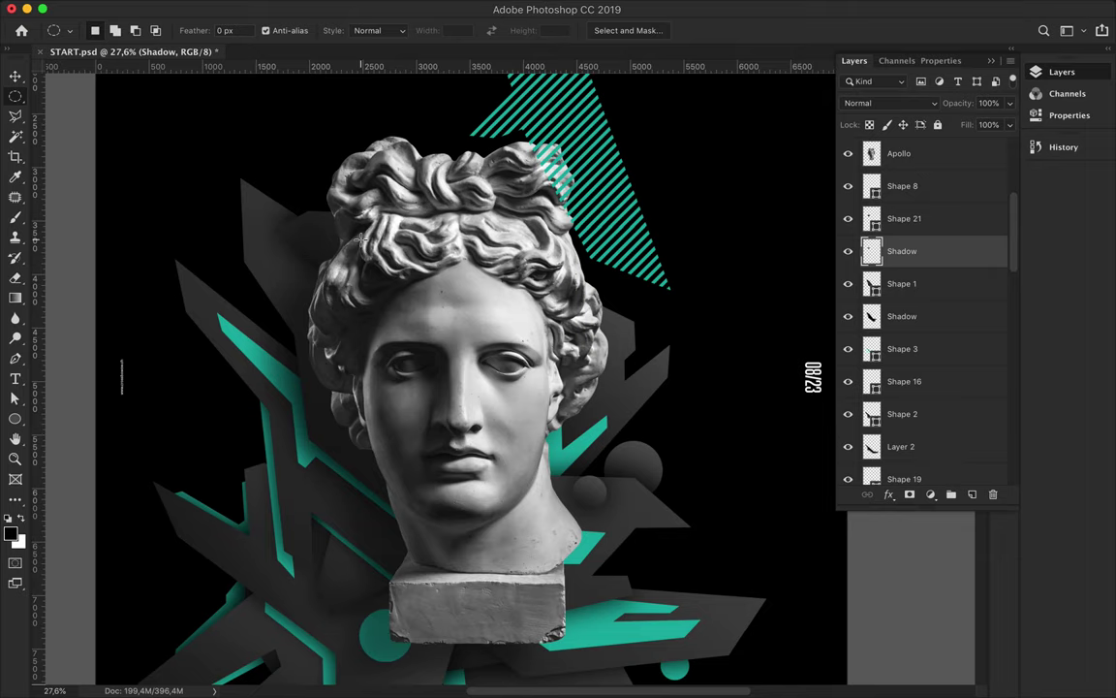
- Select the Apollo bust layer on the canvas
{"action": "key", "text": "v"}
{"action": "scroll", "coordinate": [238, 357], "scroll_direction": "down", "scroll_amount": 3}
{"action": "scroll", "coordinate": [217, 401], "scroll_direction": "up", "scroll_amount": 2}
{"action": "scroll", "coordinate": [459, 362], "scroll_direction": "up", "scroll_amount": 3}
{"action": "key", "text": "p"}
{"action": "key", "text": "v"}
{"action": "left_click", "coordinate": [459, 363], "text": "ctrl"}
- Start a shard outline on the pedestal and trace it up past the left cheek
{"action": "key", "text": "p"}
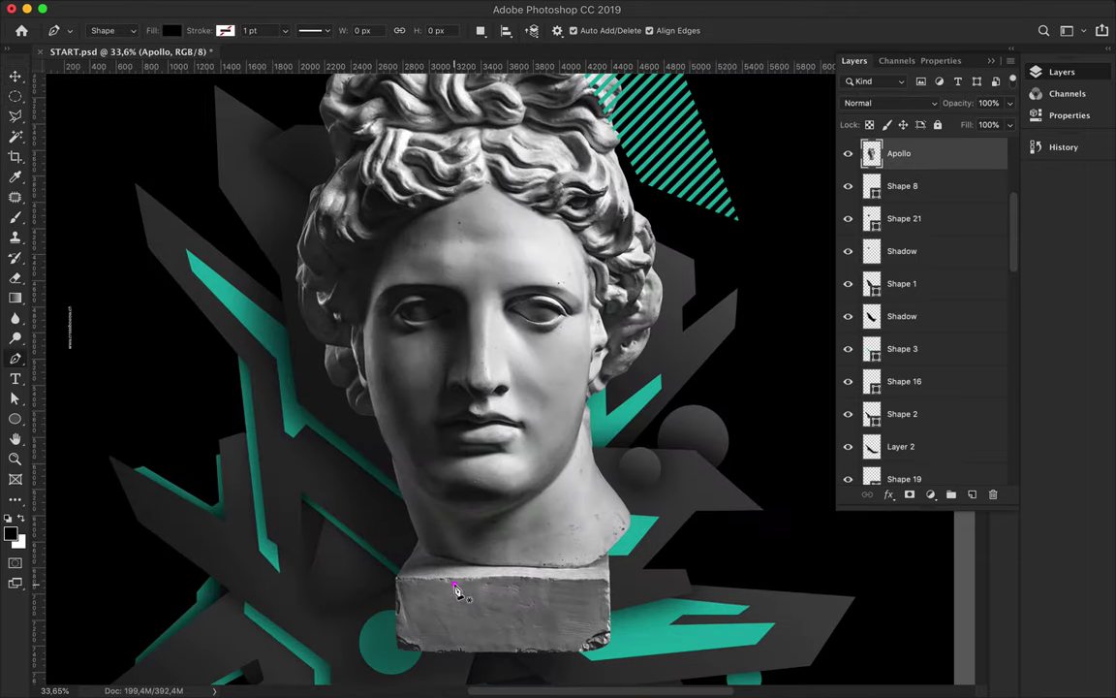
{"action": "left_click", "coordinate": [452, 584]}
{"action": "left_click", "coordinate": [331, 496]}
{"action": "left_click", "coordinate": [374, 459]}
{"action": "left_click", "coordinate": [376, 437]}
{"action": "left_click", "coordinate": [315, 372]}
{"action": "left_click", "coordinate": [312, 326]}
- Trace the shard down across the jaw, neck and pedestal to close Shape 22
{"action": "left_click", "coordinate": [470, 479]}
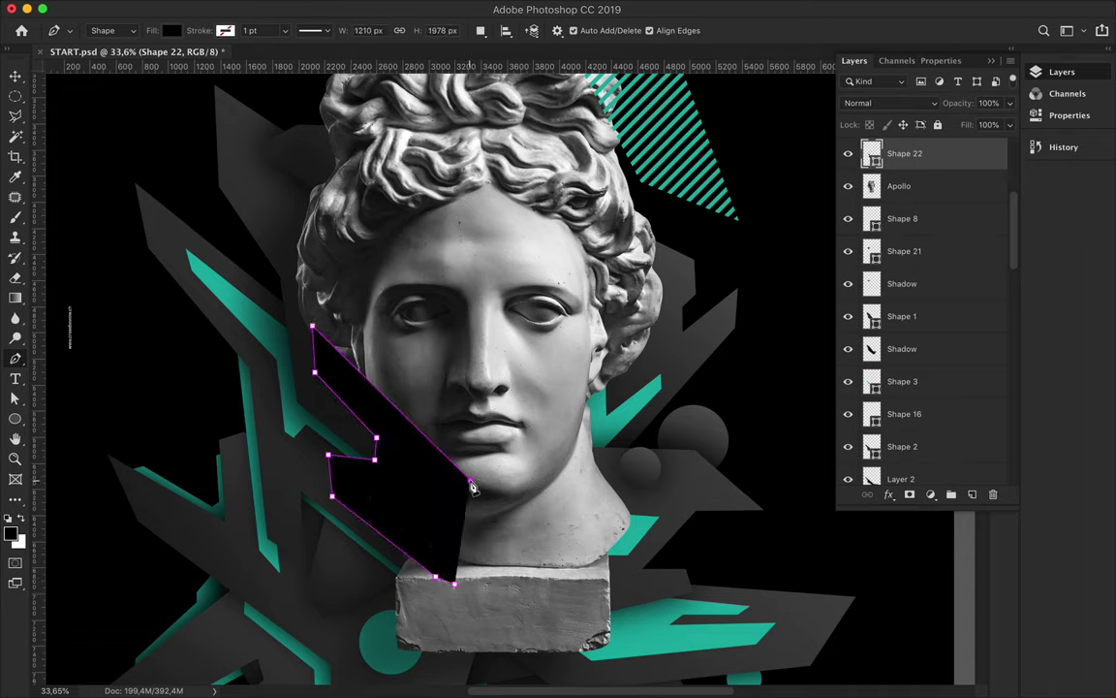
{"action": "left_click", "coordinate": [483, 549]}
{"action": "left_click", "coordinate": [558, 550]}
{"action": "left_click", "coordinate": [587, 521]}
{"action": "left_click", "coordinate": [599, 521]}
{"action": "left_click", "coordinate": [534, 618]}
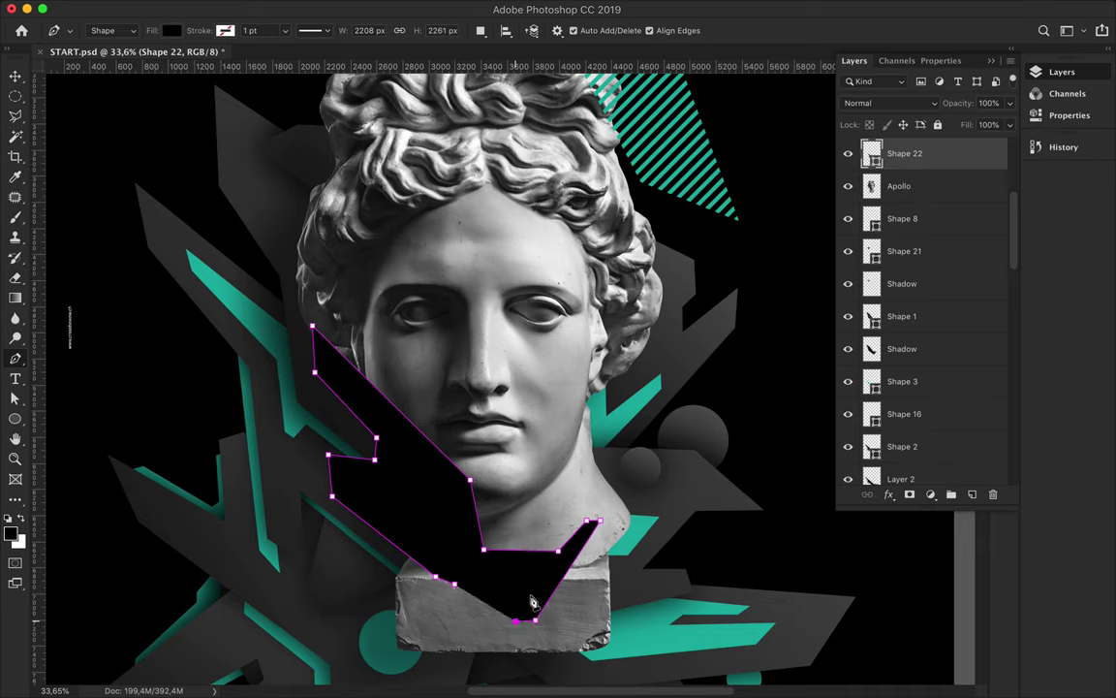
{"action": "left_click", "coordinate": [523, 586]}
- Pull two anchors down-right and give Shape 22 a dark gradient fill
{"action": "key", "text": "a"}
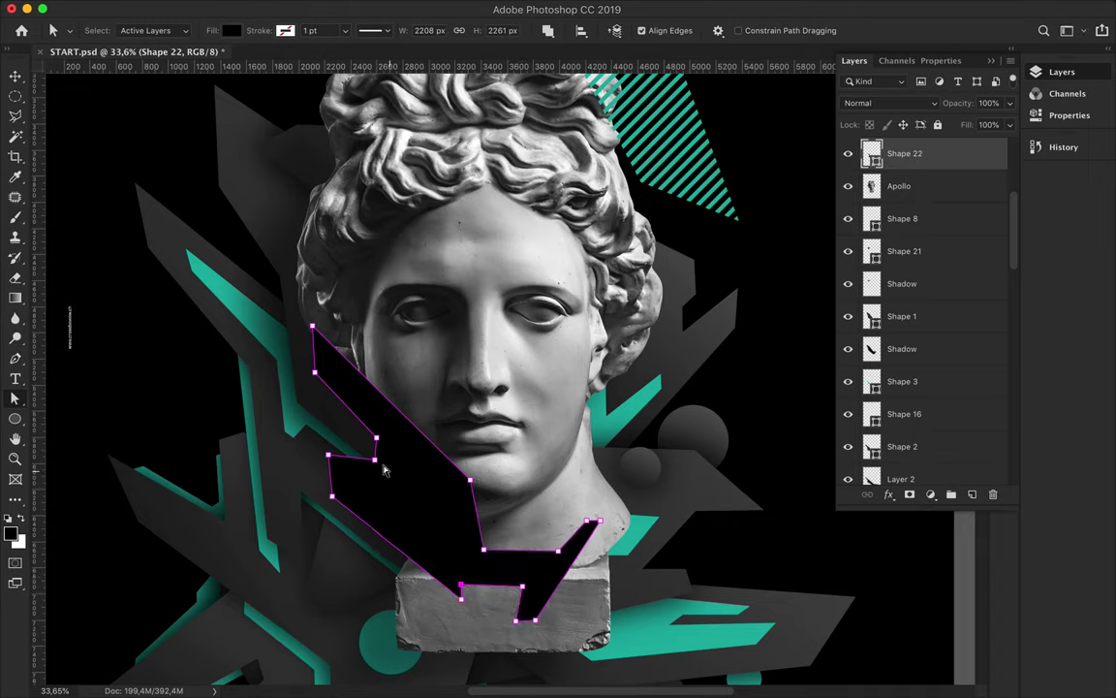
{"action": "left_click_drag", "start_coordinate": [384, 470], "coordinate": [417, 516]}
{"action": "left_click", "coordinate": [230, 30]}
{"action": "left_click", "coordinate": [225, 61]}
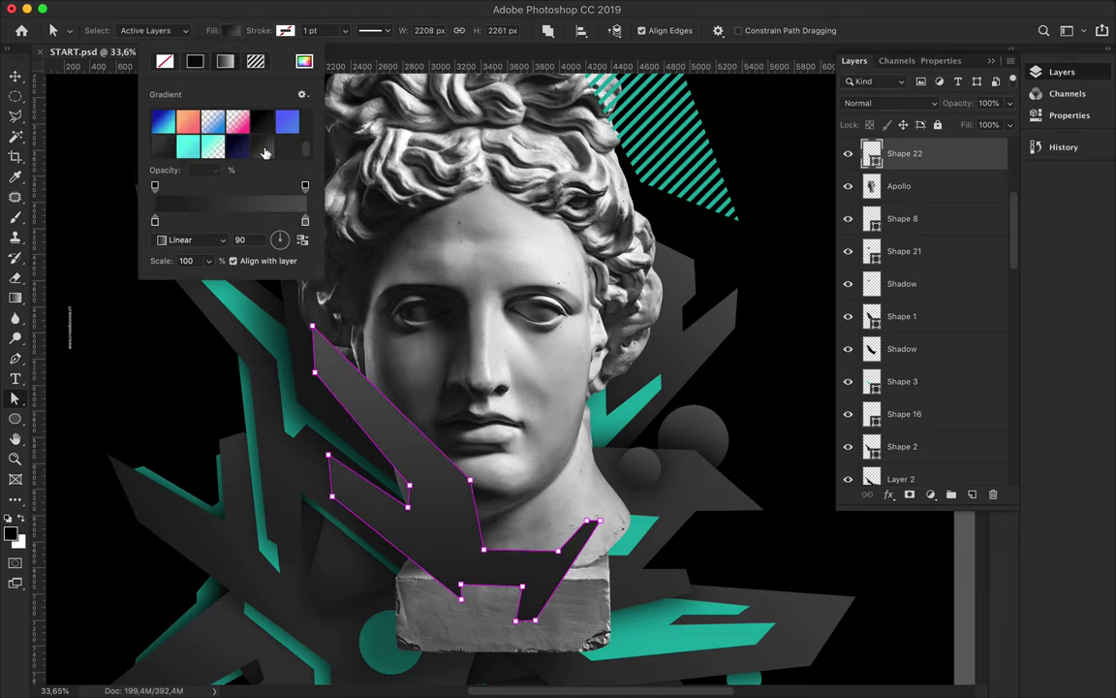
- Paint a shadow from the shard's outline on new Layer 10 below Shape 22
{"action": "key", "text": "v"}
{"action": "key", "text": "ctrl+shift+alt+n"}
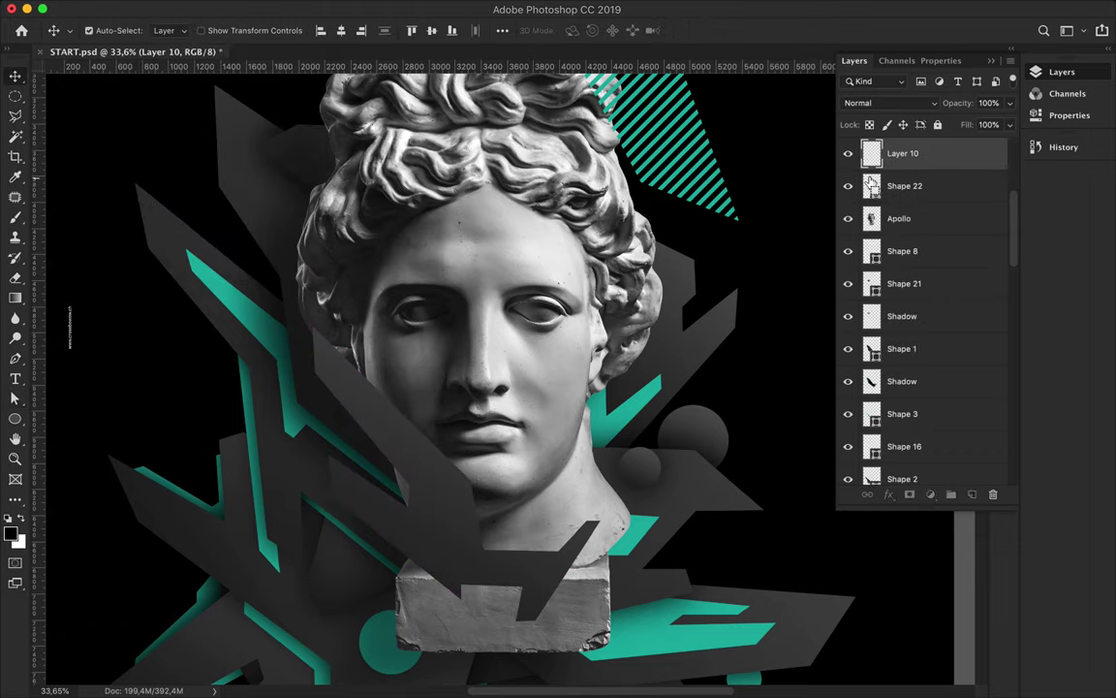
{"action": "left_click", "coordinate": [871, 186], "text": "ctrl"}
{"action": "key", "text": "b"}
{"action": "left_click_drag", "start_coordinate": [436, 572], "coordinate": [388, 310]}
{"action": "key", "text": "ctrl+d"}
{"action": "key", "text": "m"}
{"action": "left_click_drag", "start_coordinate": [902, 153], "coordinate": [901, 180]}
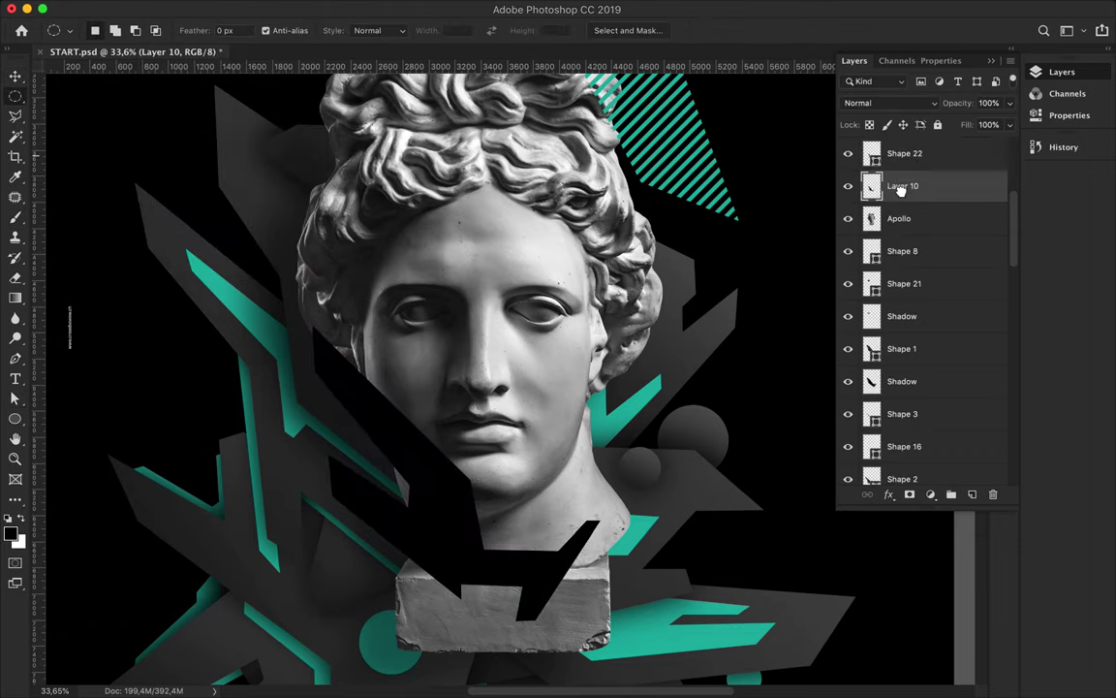
- Soften the Layer 10 shadow with Gaussian Blur and begin a shard below the chin
{"action": "left_click", "coordinate": [366, 8]}
{"action": "left_click", "coordinate": [347, 29]}
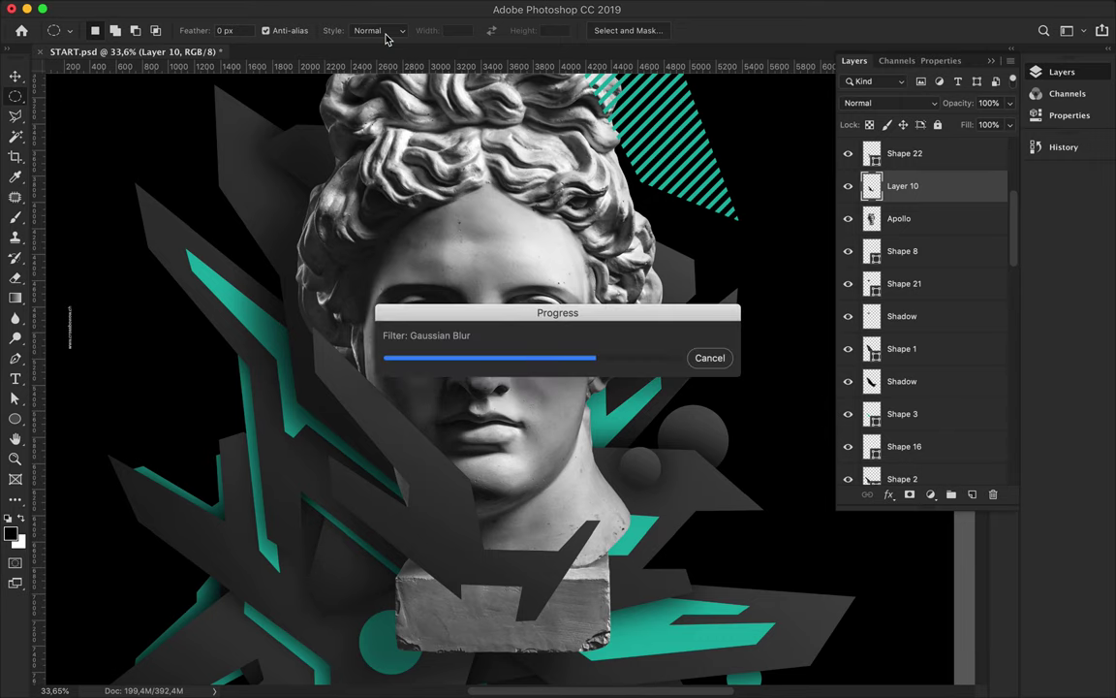
{"action": "scroll", "coordinate": [400, 438], "scroll_direction": "down", "scroll_amount": 3}
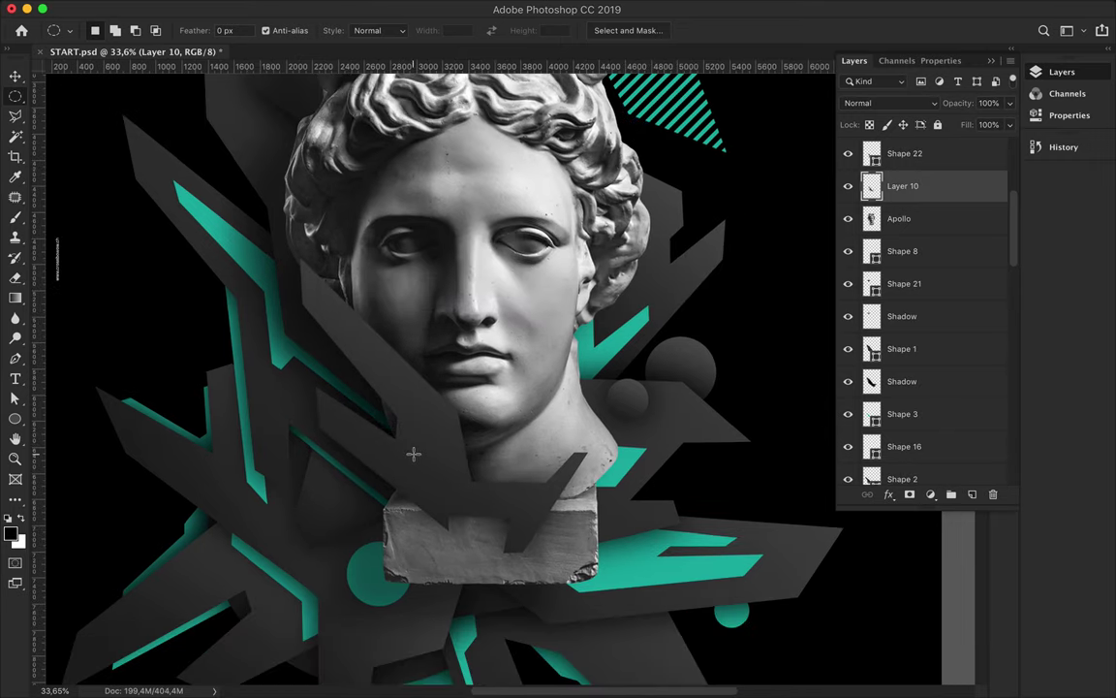
{"action": "key", "text": "p"}
{"action": "left_click_drag", "start_coordinate": [443, 480], "coordinate": [457, 496]}
- Close and reshape Shape 23 across the chin with a dark-to-transparent gradient fill
{"action": "left_click", "coordinate": [602, 393]}
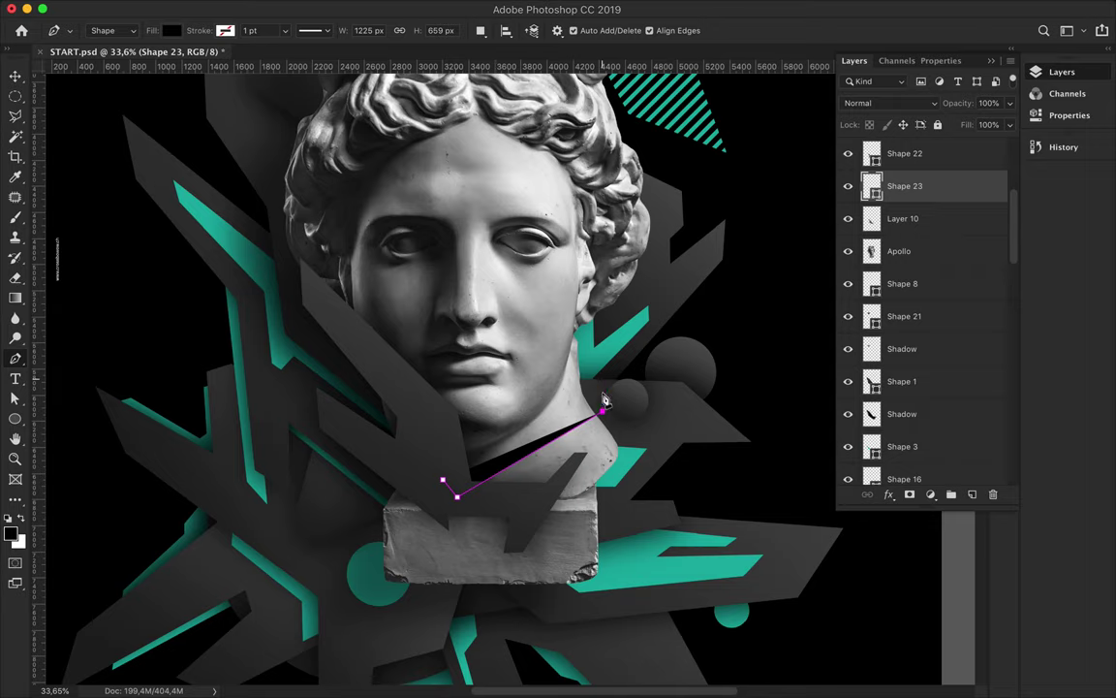
{"action": "left_click", "coordinate": [602, 411]}
{"action": "left_click", "coordinate": [556, 339]}
{"action": "left_click", "coordinate": [443, 480]}
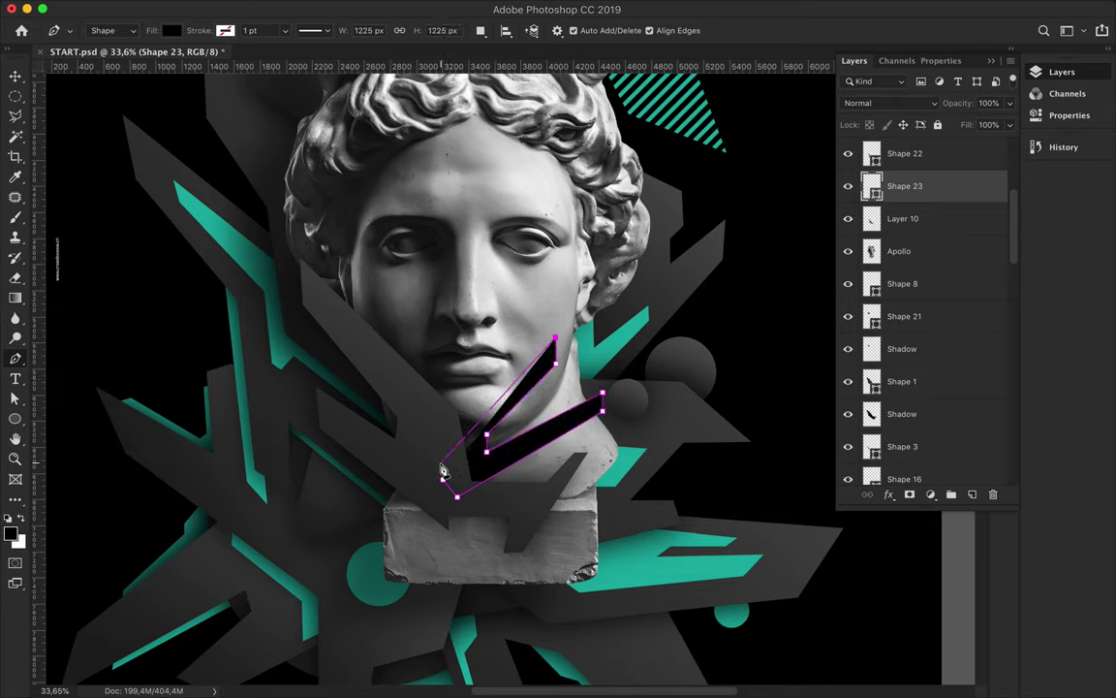
{"action": "left_click_drag", "start_coordinate": [442, 480], "coordinate": [439, 460]}
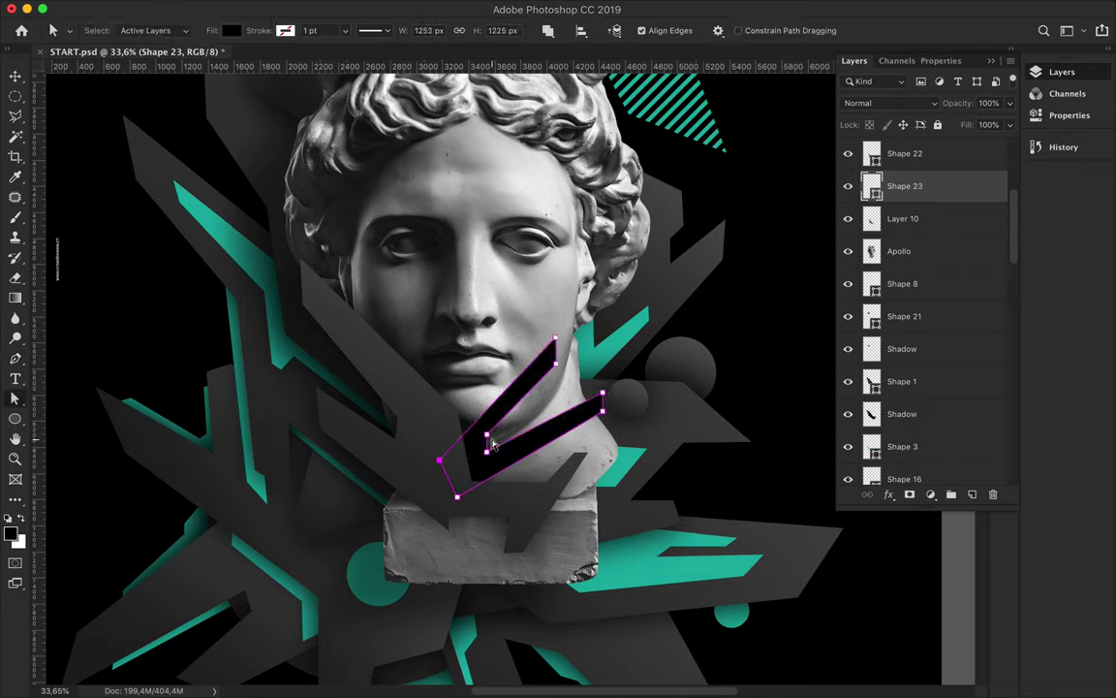
{"action": "left_click_drag", "start_coordinate": [557, 371], "coordinate": [504, 421]}
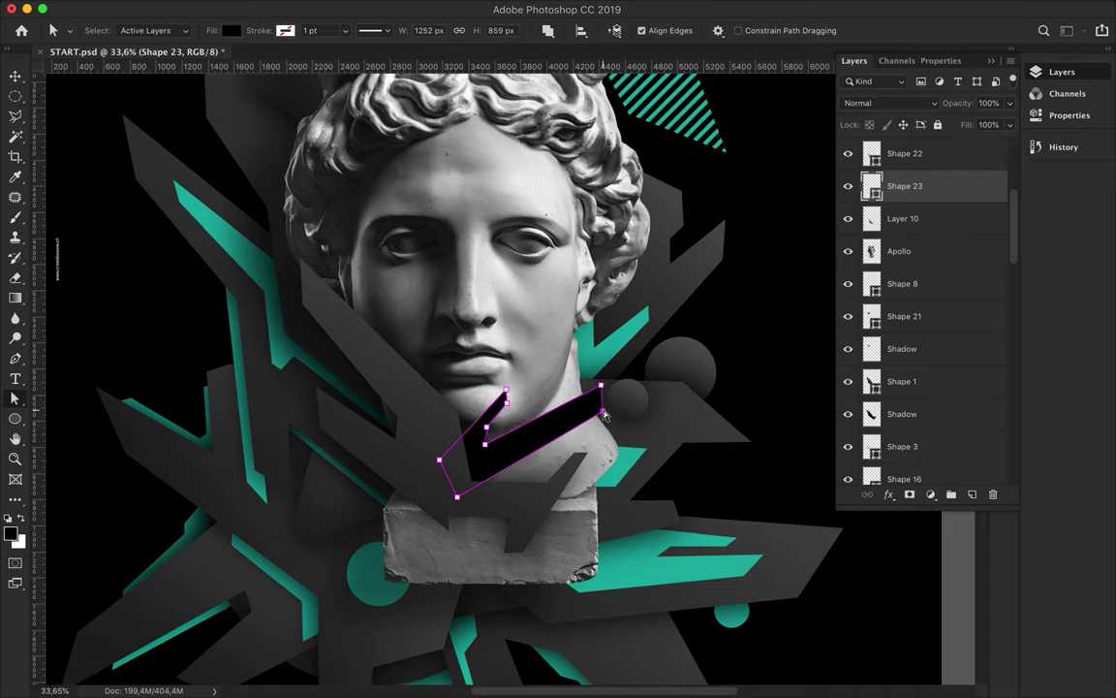
{"action": "key", "text": "v"}
{"action": "key", "text": "a"}
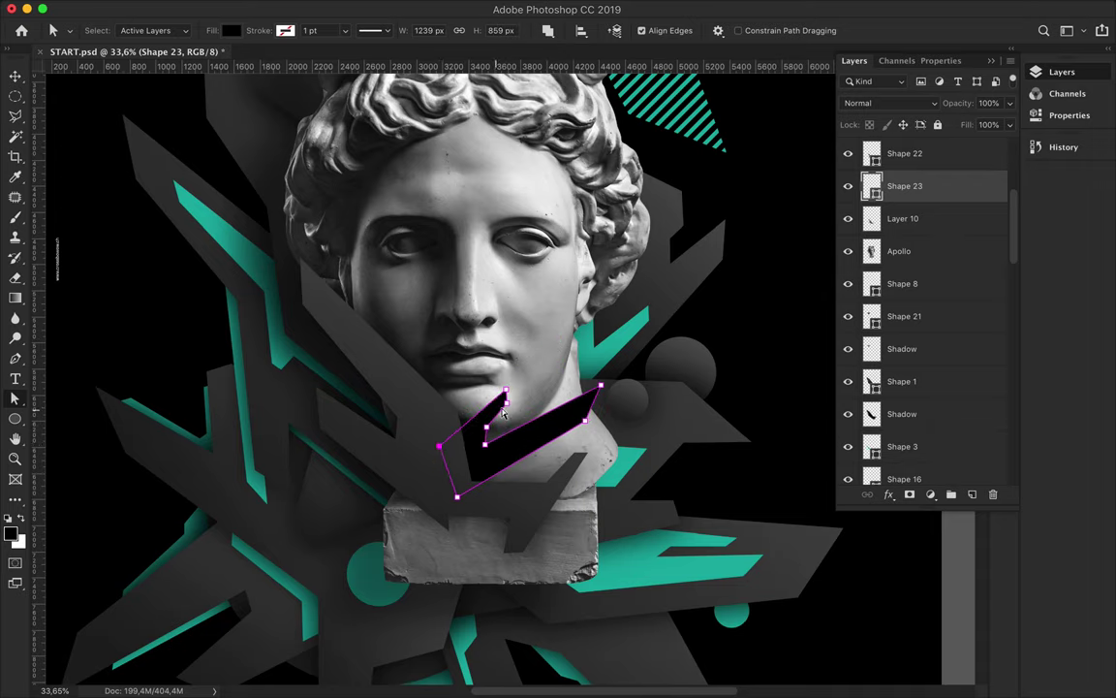
{"action": "left_click_drag", "start_coordinate": [438, 446], "coordinate": [436, 438]}
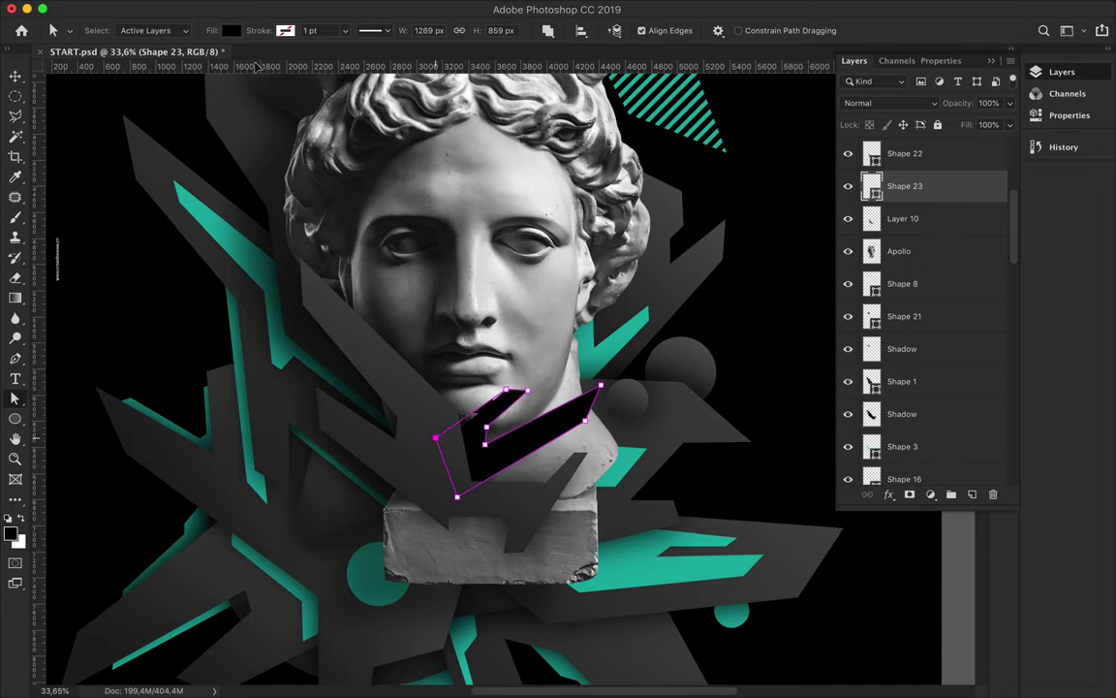
{"action": "left_click", "coordinate": [231, 30]}
{"action": "left_click", "coordinate": [225, 61]}
{"action": "left_click", "coordinate": [258, 143]}
- Paint black into Shape 23's selection on new Layer 11 and apply Gaussian Blur
{"action": "key", "text": "v"}
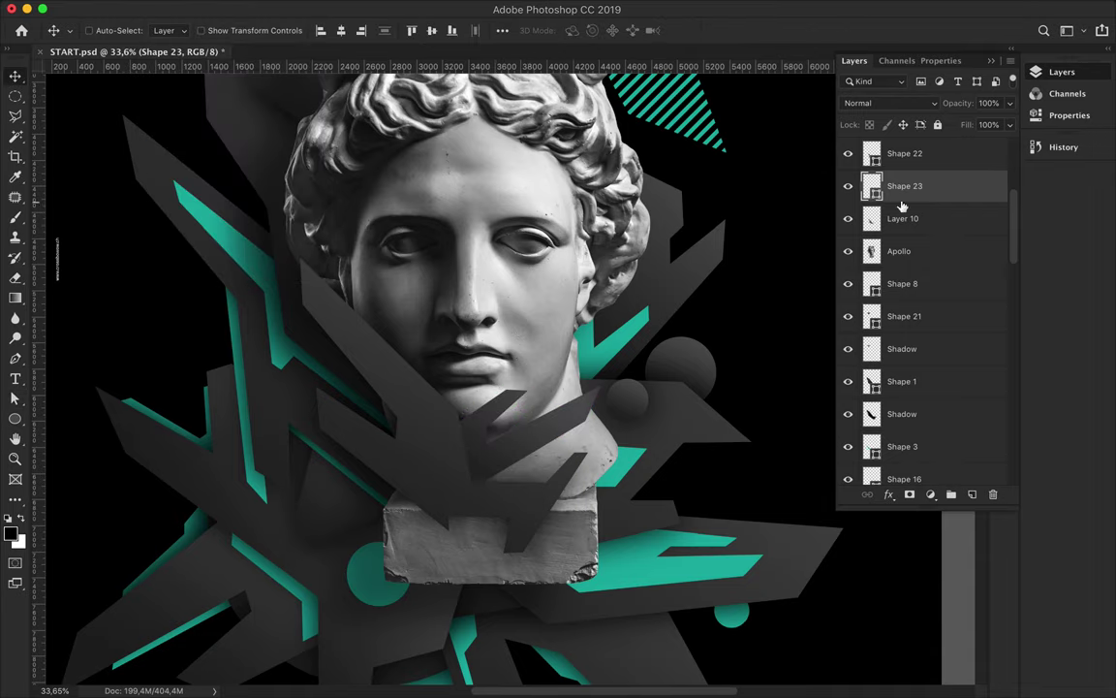
{"action": "key", "text": "ctrl+shift+alt+n"}
{"action": "left_click", "coordinate": [871, 218], "text": "ctrl"}
{"action": "key", "text": "b"}
{"action": "left_click_drag", "start_coordinate": [455, 436], "coordinate": [523, 393]}
{"action": "key", "text": "v"}
{"action": "key", "text": "m"}
{"action": "left_click", "coordinate": [274, 10]}
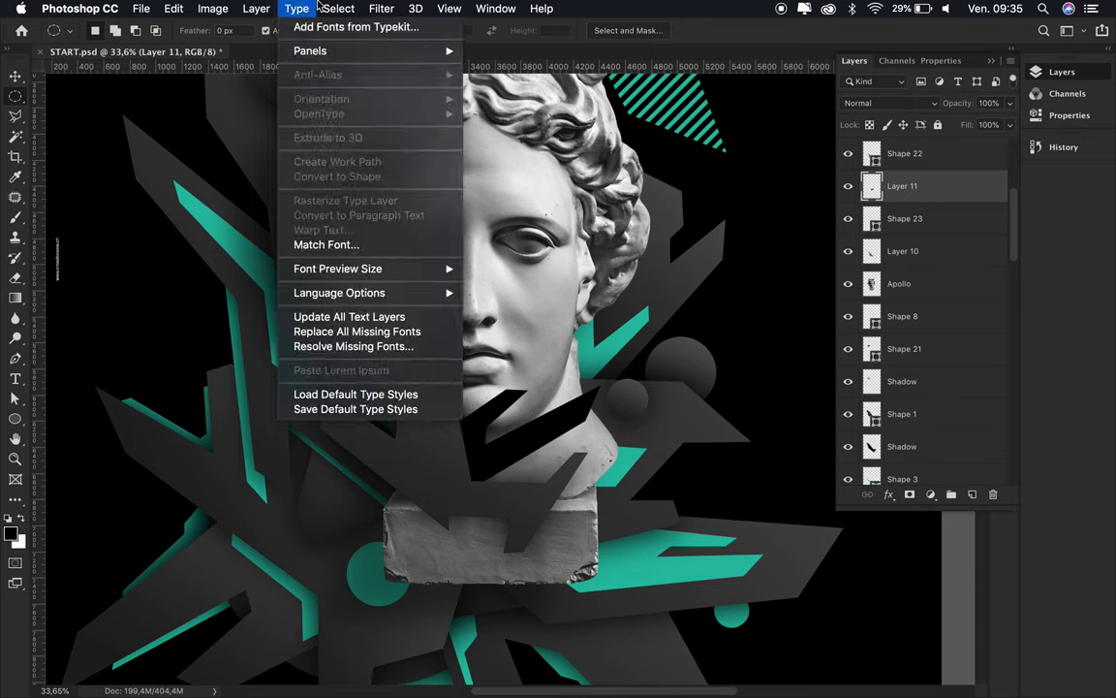
{"action": "left_click", "coordinate": [398, 28]}
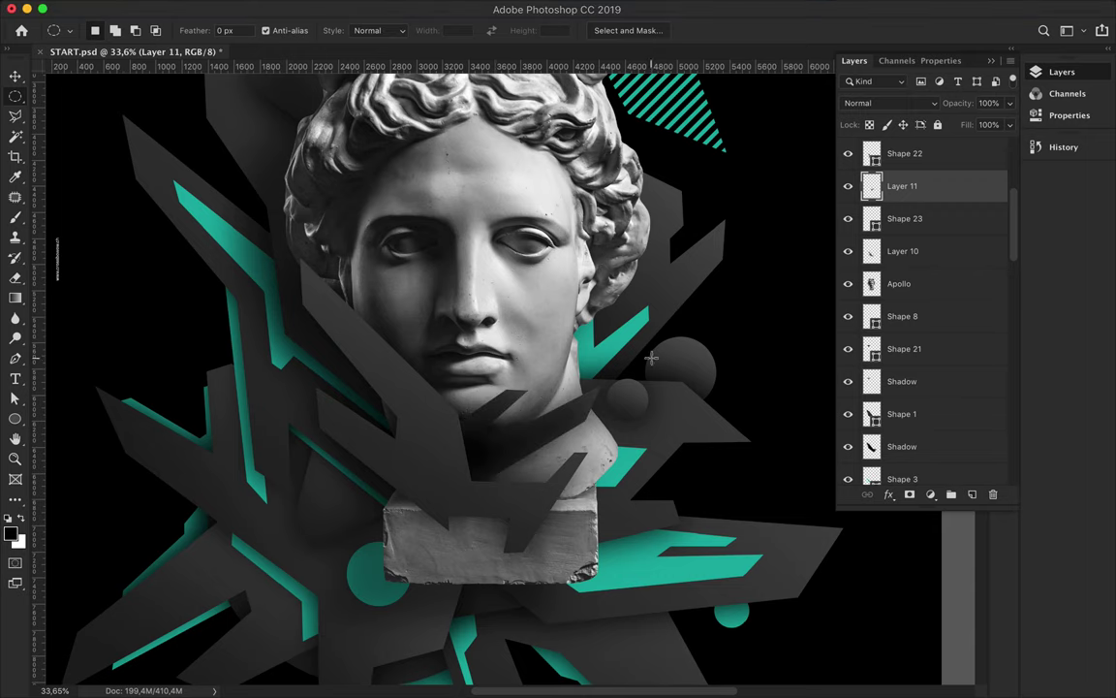
- Move Layer 11 below Shape 23 in the Layers panel
{"action": "key", "text": "v"}
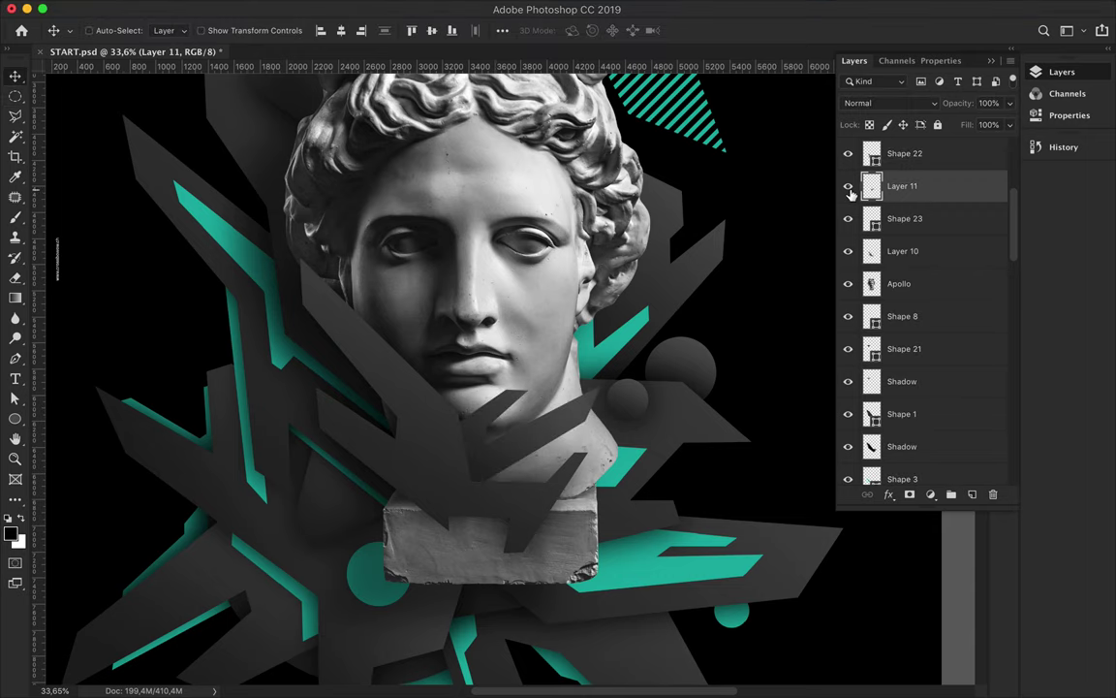
{"action": "left_click_drag", "start_coordinate": [901, 186], "coordinate": [919, 233]}
{"action": "scroll", "coordinate": [419, 324], "scroll_direction": "up", "scroll_amount": 2}
{"action": "scroll", "coordinate": [420, 324], "scroll_direction": "up", "scroll_amount": 2}
{"action": "scroll", "coordinate": [419, 324], "scroll_direction": "up", "scroll_amount": 2}
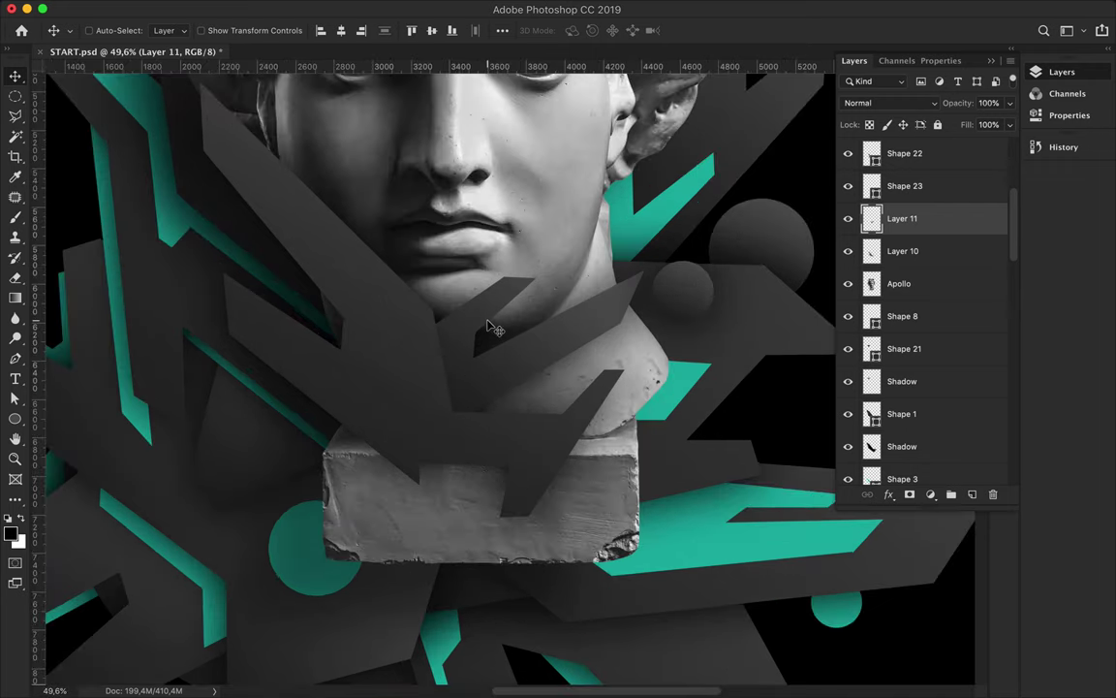
- Draw an angular shape under the chin along the neck and fill it teal
{"action": "key", "text": "p"}
{"action": "left_click", "coordinate": [443, 329]}
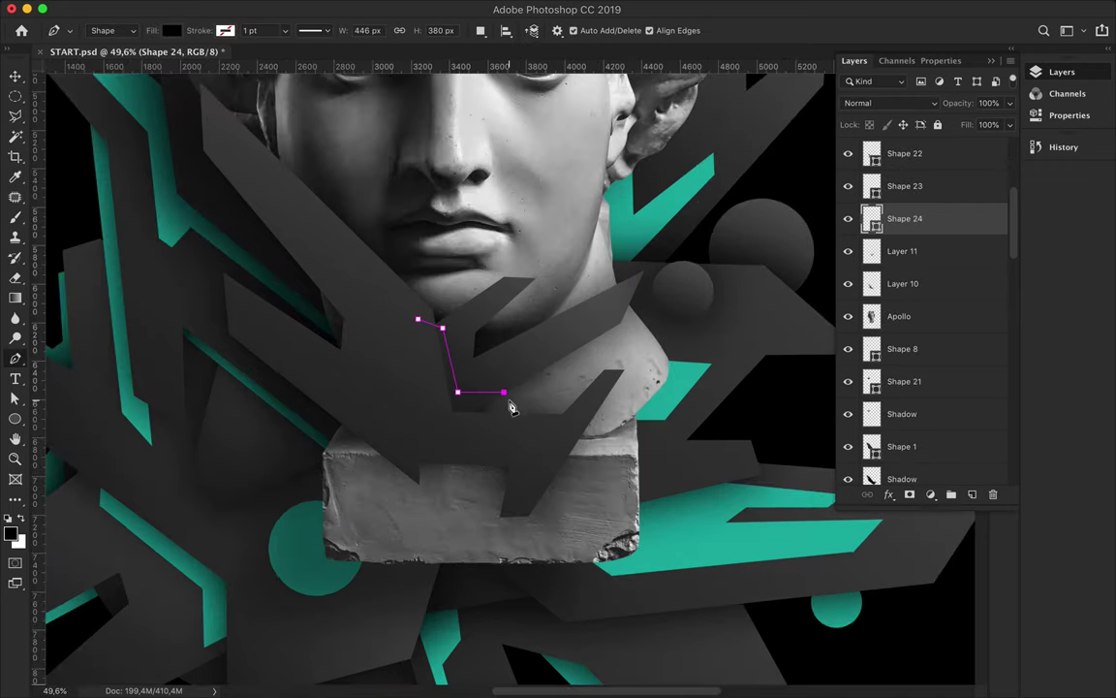
{"action": "left_click", "coordinate": [578, 406]}
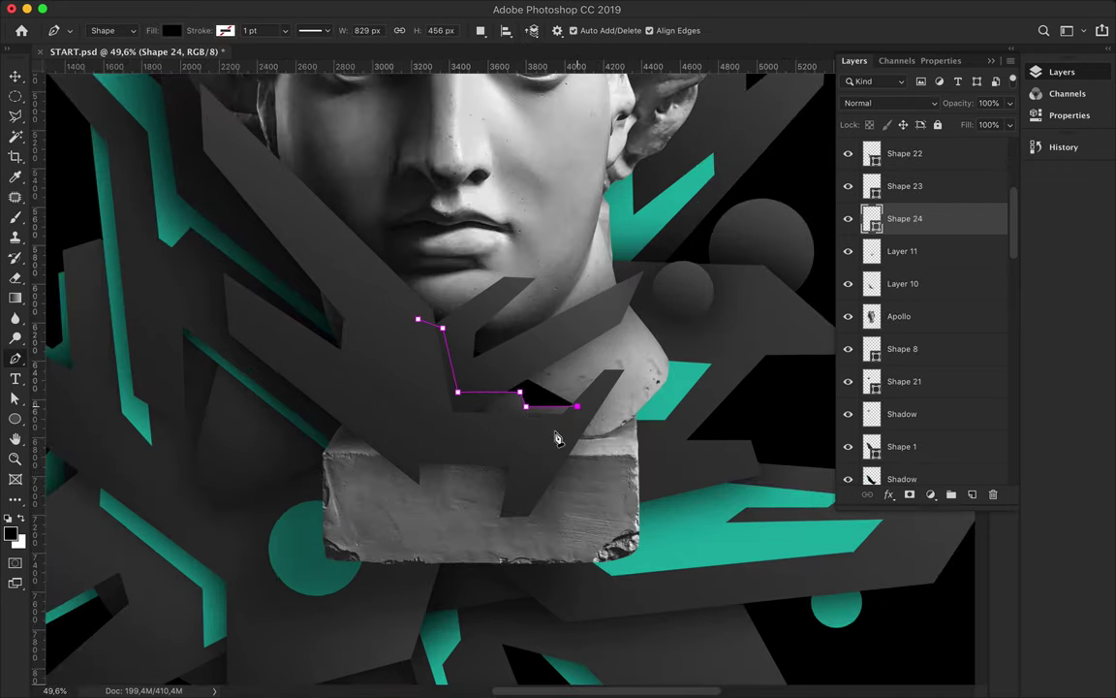
{"action": "left_click", "coordinate": [554, 429]}
{"action": "left_click", "coordinate": [438, 426]}
{"action": "key", "text": "a"}
{"action": "left_click", "coordinate": [231, 30]}
{"action": "left_click", "coordinate": [149, 94]}
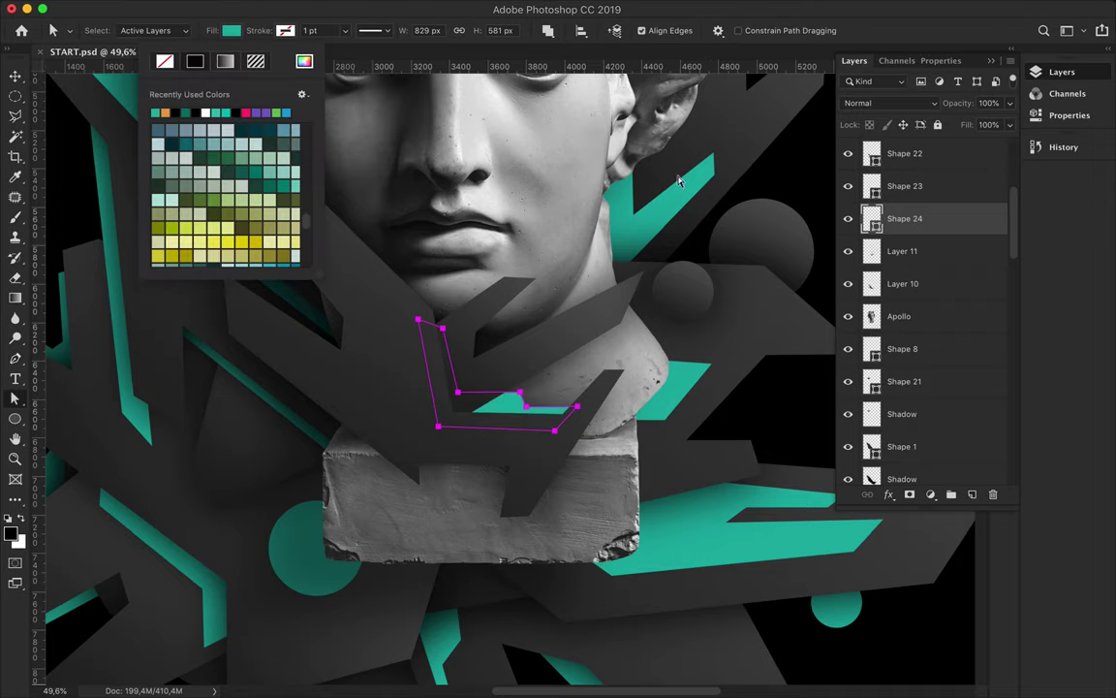
{"action": "key", "text": "Return"}
- Move Shape 24 above Shape 23 in the layer stack and check its path
{"action": "scroll", "coordinate": [909, 242], "scroll_direction": "up", "scroll_amount": 1}
{"action": "left_click_drag", "start_coordinate": [909, 252], "coordinate": [913, 201]}
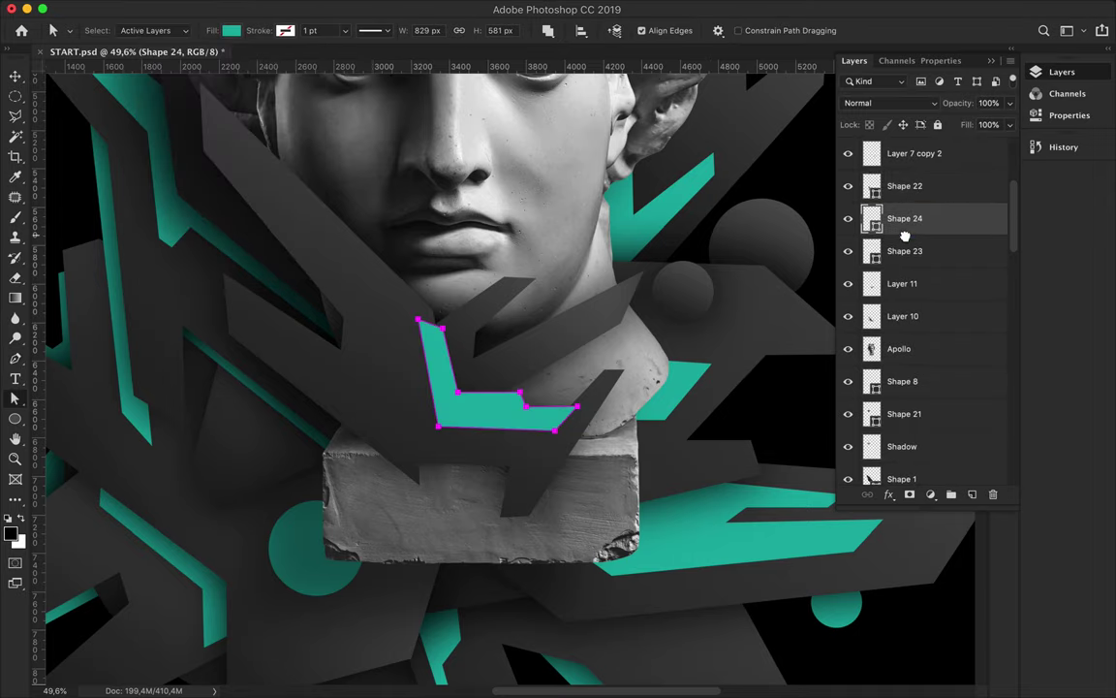
{"action": "scroll", "coordinate": [500, 406], "scroll_direction": "up", "scroll_amount": 1}
{"action": "left_click", "coordinate": [500, 407]}
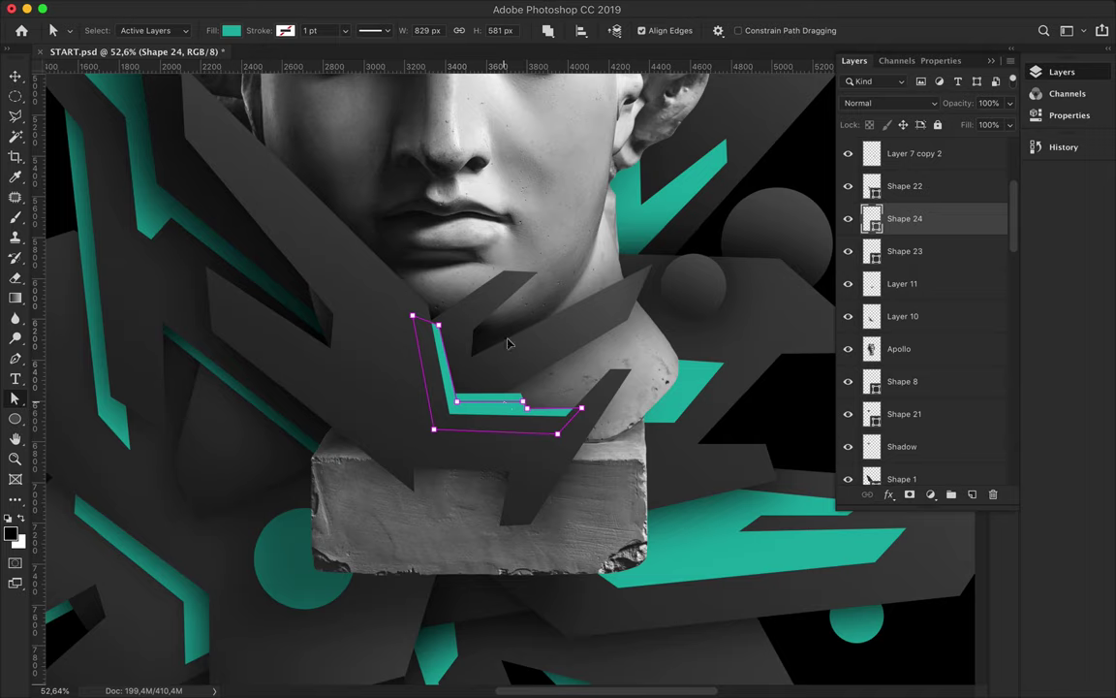
{"action": "left_click", "coordinate": [508, 342]}
{"action": "left_click", "coordinate": [426, 358]}
{"action": "left_click", "coordinate": [498, 379]}
{"action": "scroll", "coordinate": [500, 379], "scroll_direction": "down", "scroll_amount": 1}
{"action": "scroll", "coordinate": [386, 393], "scroll_direction": "down", "scroll_amount": 1}
- Draw a closed teal shape, Shape 25, down the left of the plinth
{"action": "key", "text": "p"}
{"action": "left_click", "coordinate": [311, 385]}
{"action": "left_click", "coordinate": [311, 407]}
{"action": "left_click", "coordinate": [401, 528]}
{"action": "left_click", "coordinate": [441, 542]}
{"action": "left_click", "coordinate": [432, 439]}
{"action": "left_click", "coordinate": [310, 384]}
- Pull Shape 25's top corners up-left and stack it below Layer 10
{"action": "key", "text": "a"}
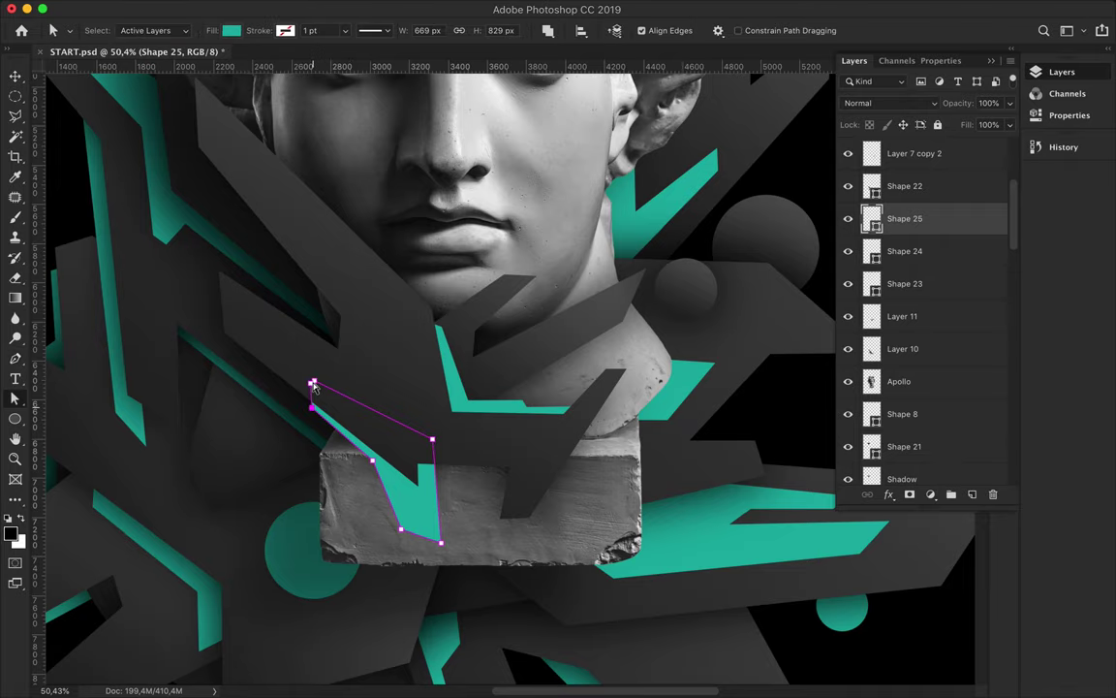
{"action": "left_click_drag", "start_coordinate": [312, 408], "coordinate": [279, 382]}
{"action": "left_click_drag", "start_coordinate": [905, 218], "coordinate": [922, 361]}
{"action": "key", "text": "v"}
{"action": "scroll", "coordinate": [647, 436], "scroll_direction": "down", "scroll_amount": 1}
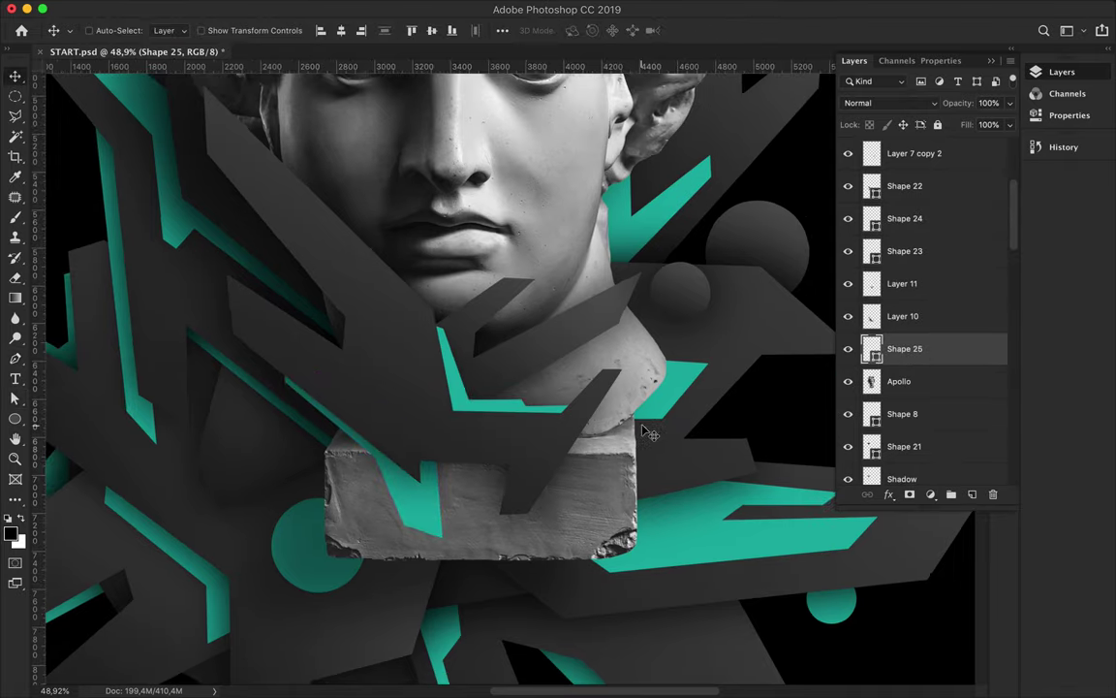
{"action": "scroll", "coordinate": [648, 434], "scroll_direction": "down", "scroll_amount": 4}
{"action": "scroll", "coordinate": [648, 434], "scroll_direction": "down", "scroll_amount": 2}
{"action": "scroll", "coordinate": [564, 395], "scroll_direction": "down", "scroll_amount": 2}
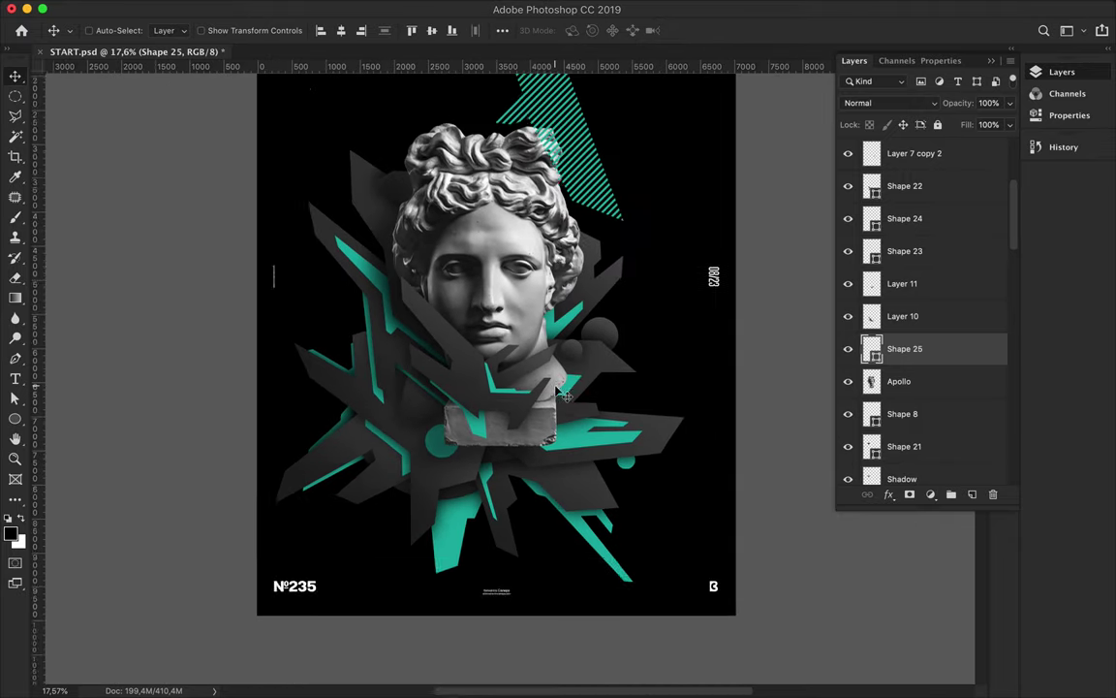
- Copy a circle of the Rectangle 2 copy 7 stripes and place it beside the hair
{"action": "scroll", "coordinate": [564, 395], "scroll_direction": "up", "scroll_amount": 3}
{"action": "scroll", "coordinate": [406, 408], "scroll_direction": "up", "scroll_amount": 1}
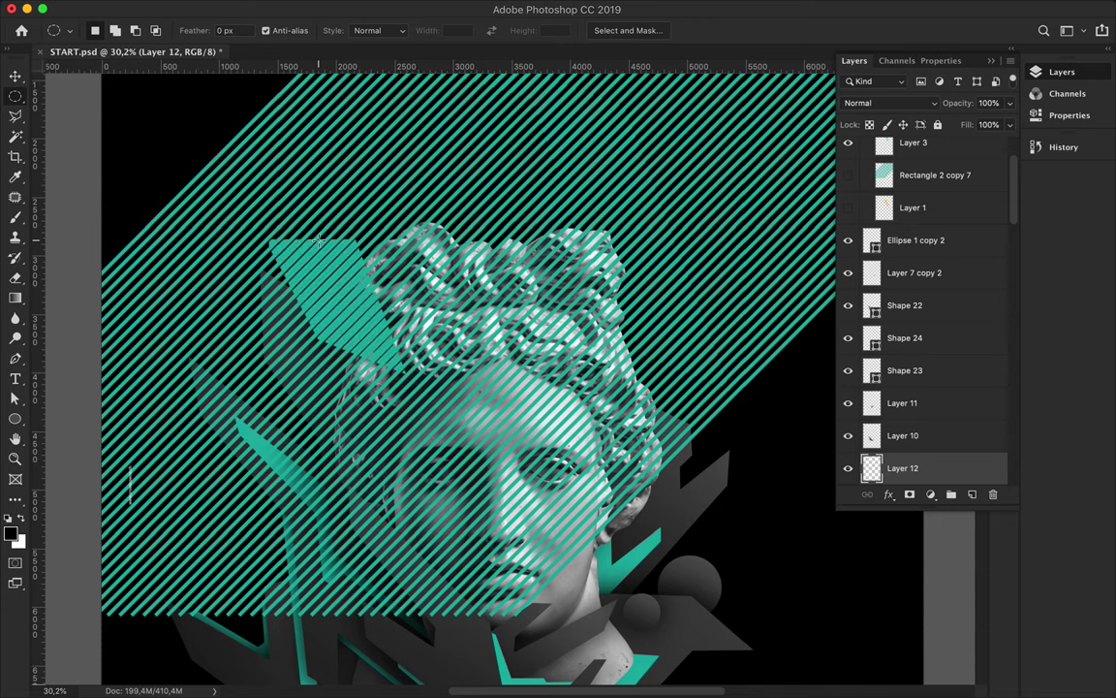
{"action": "left_click", "coordinate": [849, 175]}
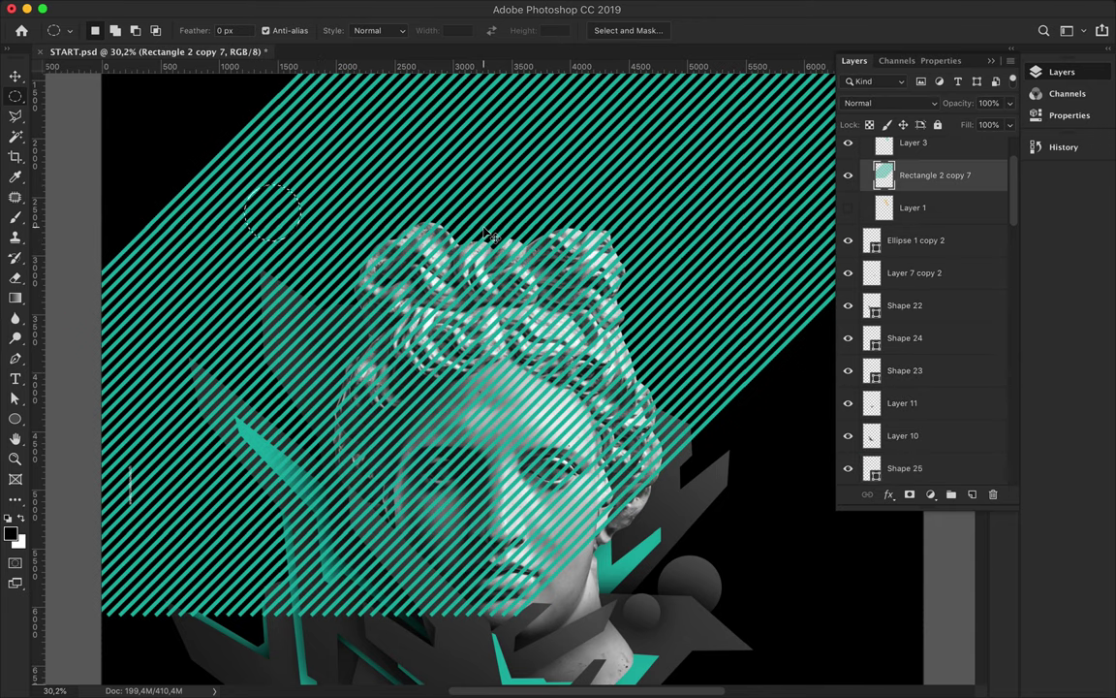
{"action": "key", "text": "ctrl+shift+alt+e"}
{"action": "key", "text": "v"}
{"action": "left_click_drag", "start_coordinate": [358, 225], "coordinate": [477, 256]}
- Hide and reshow the stripe overlay, then select the Rectangle 2 copy 7 stripes
{"action": "scroll", "coordinate": [921, 242], "scroll_direction": "up", "scroll_amount": 3}
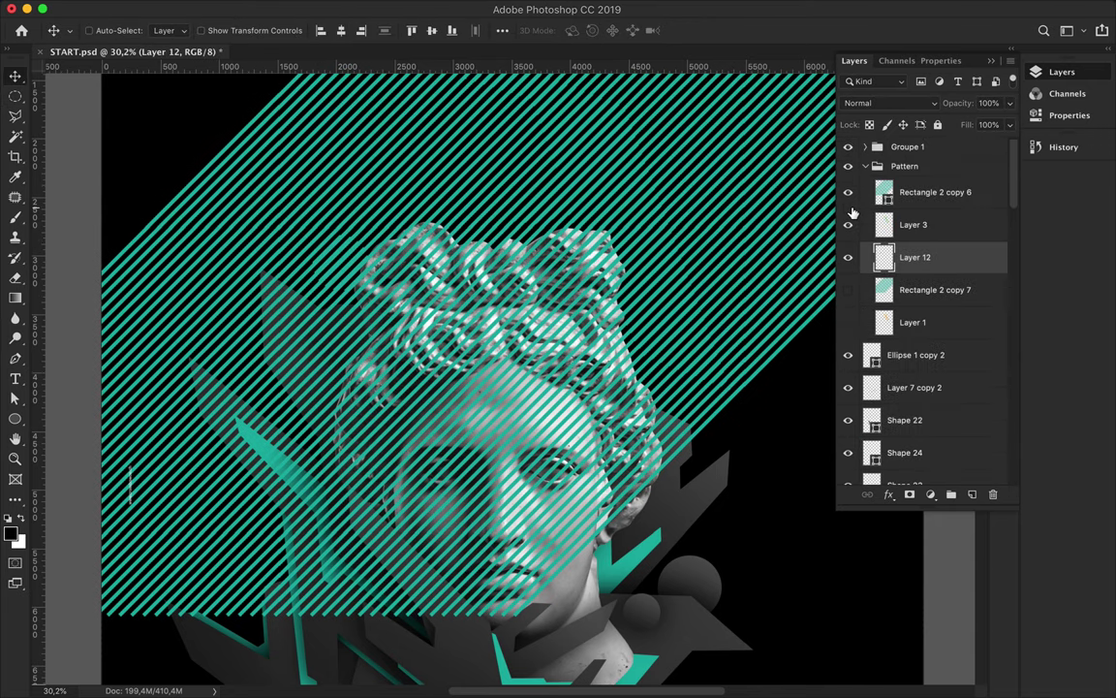
{"action": "left_click", "coordinate": [848, 192]}
{"action": "left_click_drag", "start_coordinate": [325, 356], "coordinate": [315, 254]}
{"action": "scroll", "coordinate": [585, 298], "scroll_direction": "down", "scroll_amount": 3}
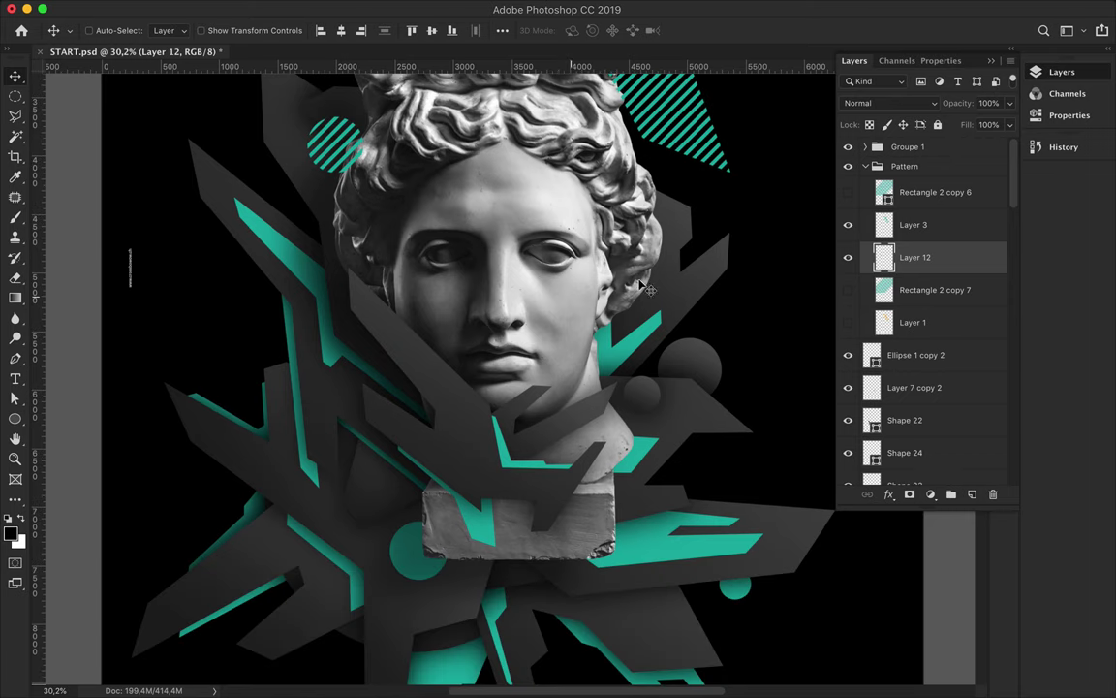
{"action": "left_click", "coordinate": [848, 290]}
{"action": "key", "text": "a"}
{"action": "left_click", "coordinate": [921, 290]}
{"action": "scroll", "coordinate": [628, 228], "scroll_direction": "up", "scroll_amount": 2}
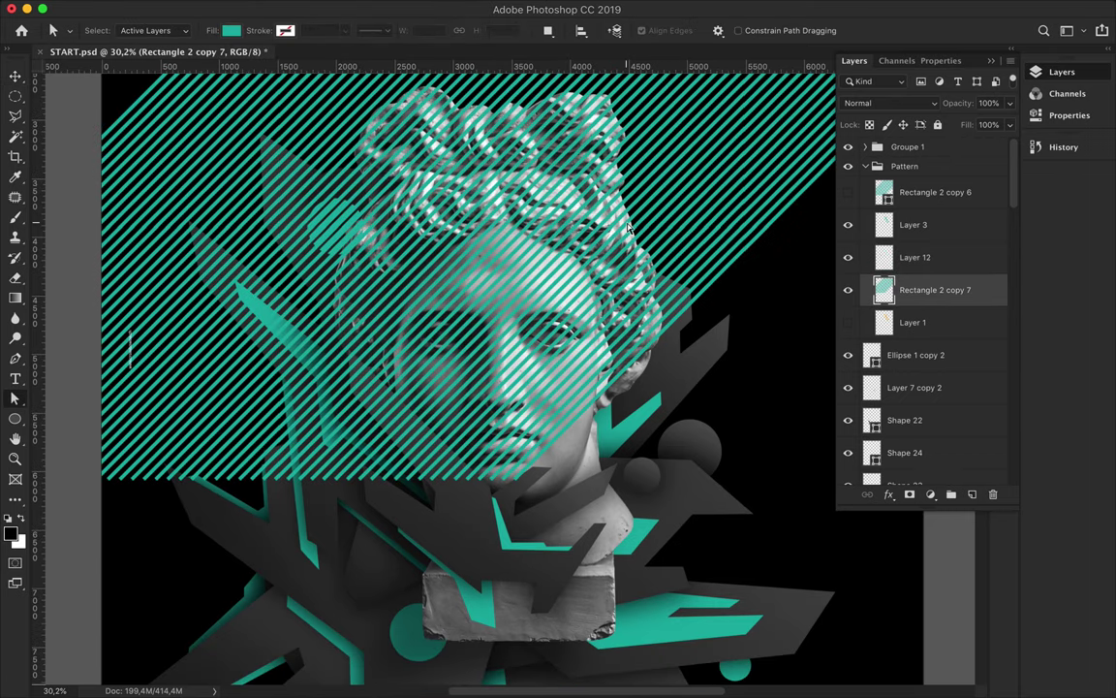
- Copy a lasso-selected stripe patch to Layer 13 and move it to the lower left
{"action": "key", "text": "l"}
{"action": "left_click", "coordinate": [324, 102]}
{"action": "left_click", "coordinate": [450, 243]}
{"action": "double_click", "coordinate": [450, 257]}
{"action": "key", "text": "ctrl+j"}
{"action": "key", "text": "v"}
{"action": "left_click", "coordinate": [848, 322]}
{"action": "left_click_drag", "start_coordinate": [434, 227], "coordinate": [290, 446]}
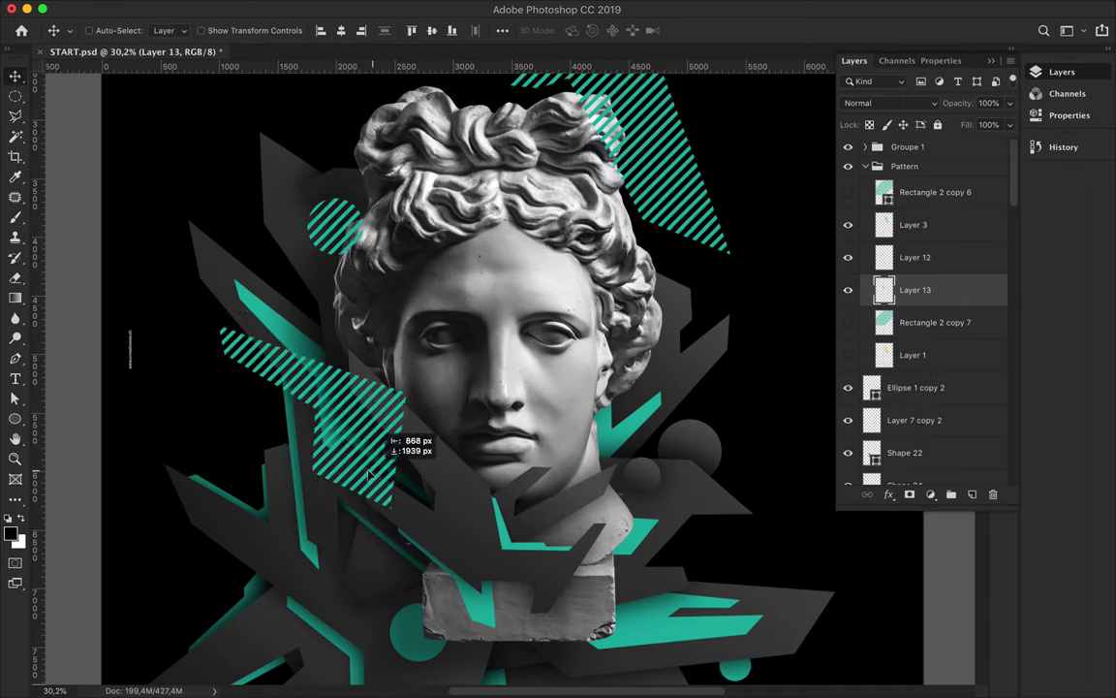
- Rotate and stretch the Layer 13 stripe patch with Free Transform
{"action": "key", "text": "ctrl+t"}
{"action": "left_click_drag", "start_coordinate": [175, 320], "coordinate": [187, 310]}
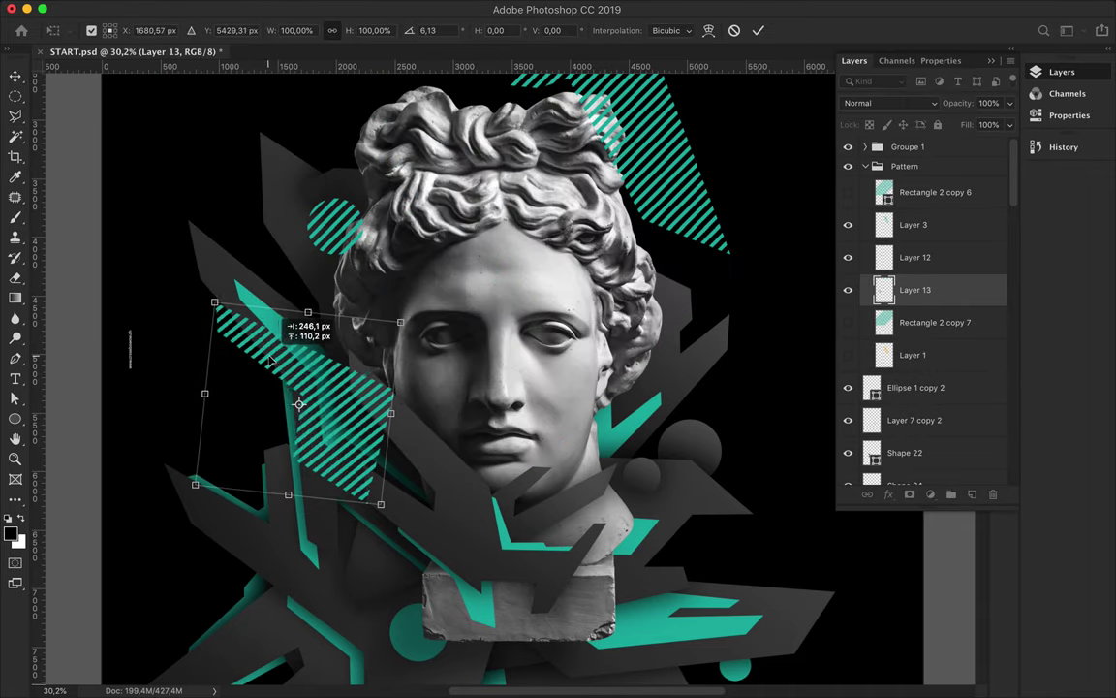
{"action": "left_click_drag", "start_coordinate": [276, 334], "coordinate": [267, 446]}
{"action": "key", "text": "Return"}
- Stack Layer 13 below Shape 20 so it peeks behind the shards, and select Shape 9
{"action": "left_click_drag", "start_coordinate": [911, 289], "coordinate": [916, 431]}
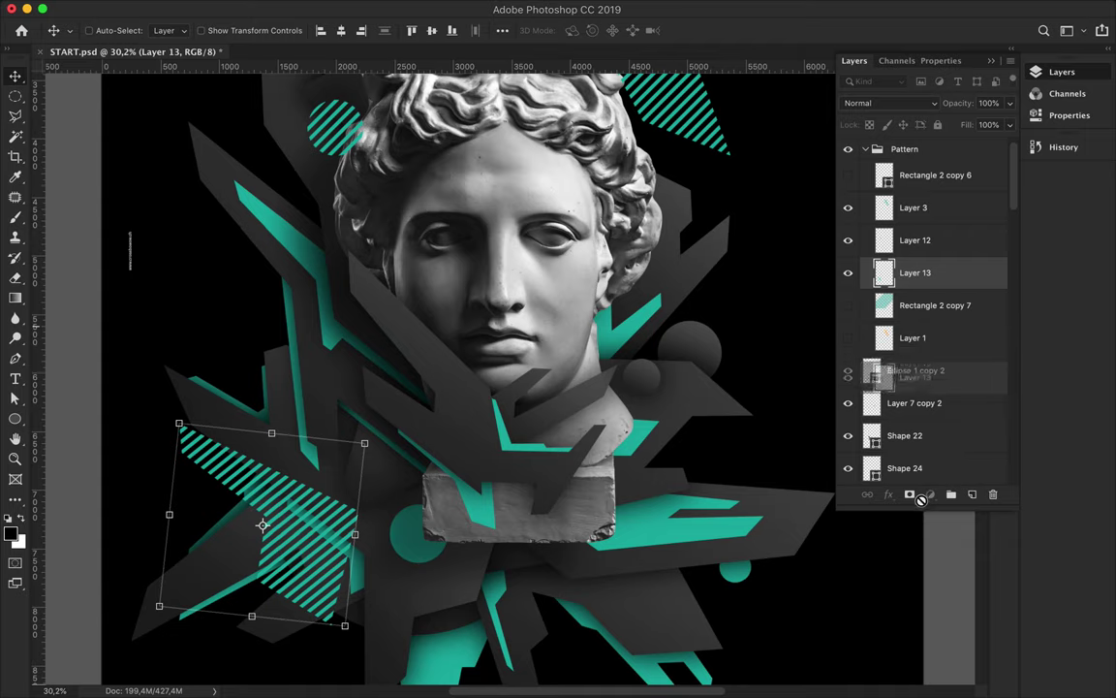
{"action": "scroll", "coordinate": [928, 380], "scroll_direction": "down", "scroll_amount": 3}
{"action": "scroll", "coordinate": [291, 417], "scroll_direction": "down", "scroll_amount": 1}
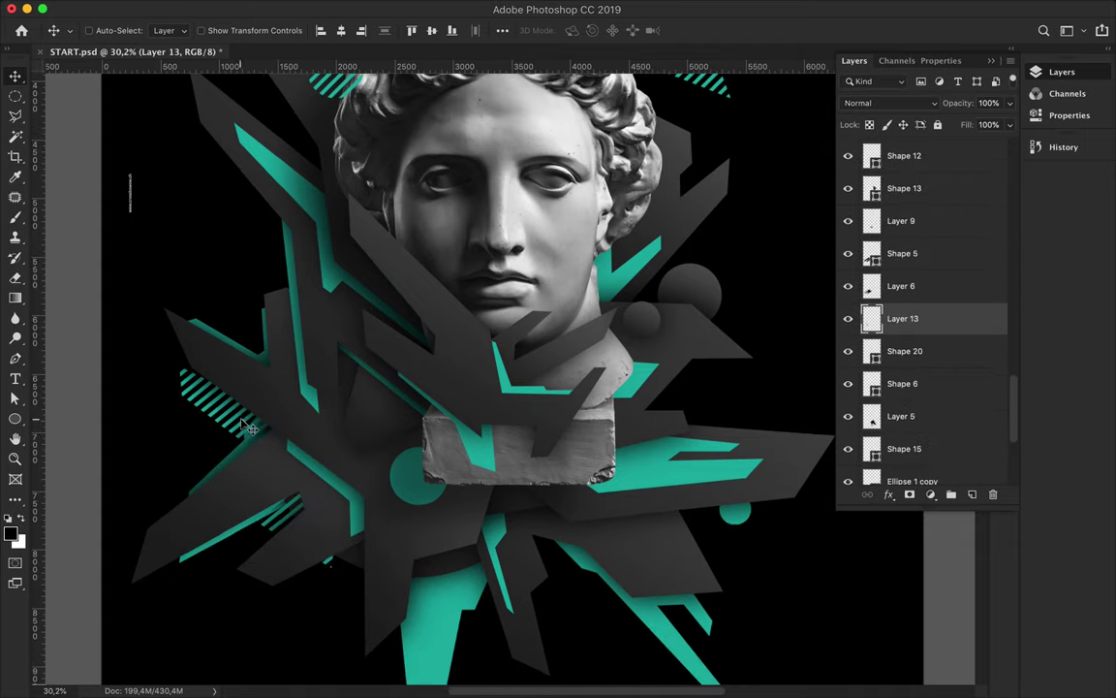
{"action": "mouse_move", "coordinate": [238, 418]}
{"action": "left_mouse_down"}
{"action": "mouse_move", "coordinate": [259, 443]}
{"action": "mouse_move", "coordinate": [215, 431]}
{"action": "left_mouse_up"}
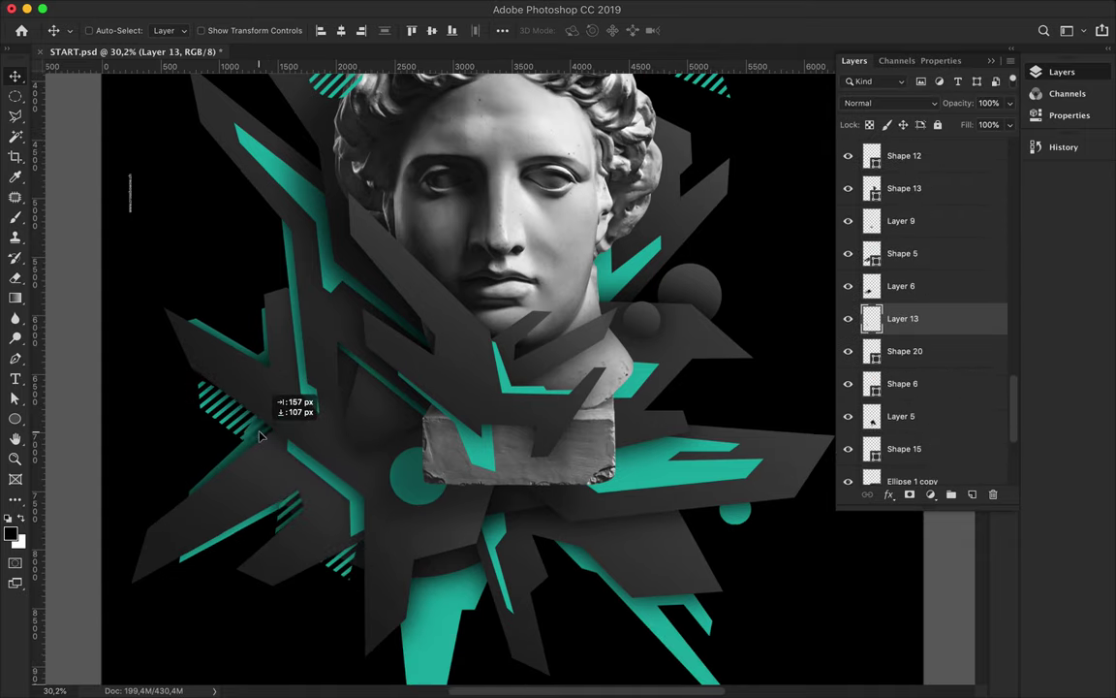
{"action": "left_click_drag", "start_coordinate": [850, 317], "coordinate": [845, 367]}
{"action": "scroll", "coordinate": [566, 456], "scroll_direction": "right", "scroll_amount": 2}
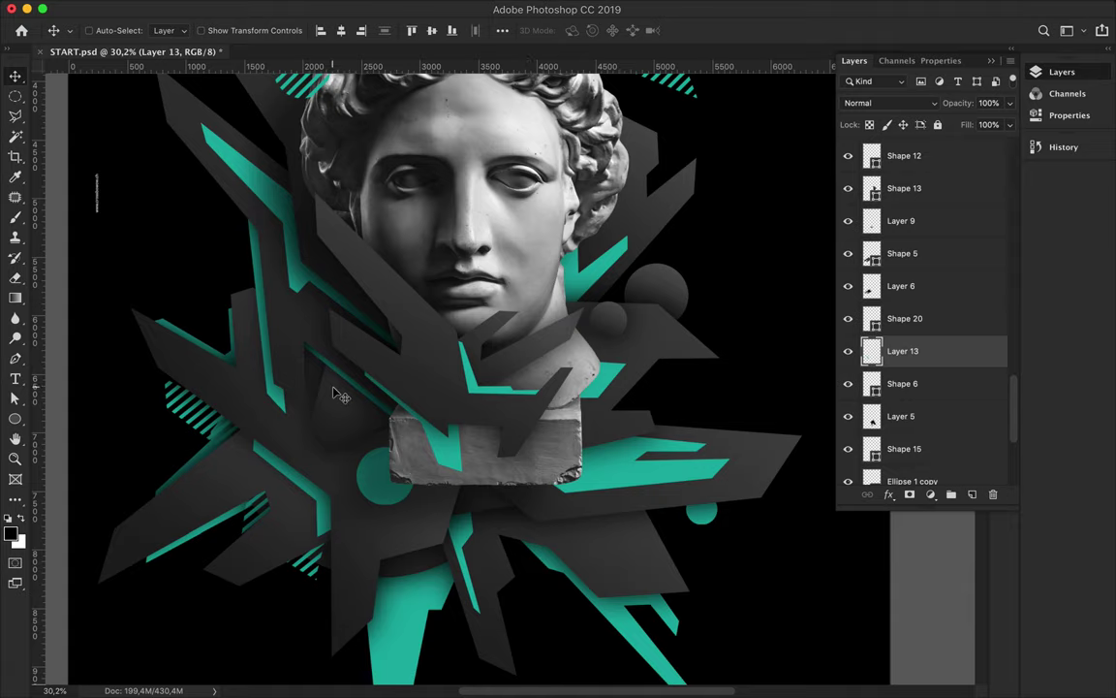
{"action": "left_click", "coordinate": [344, 416], "text": "ctrl"}
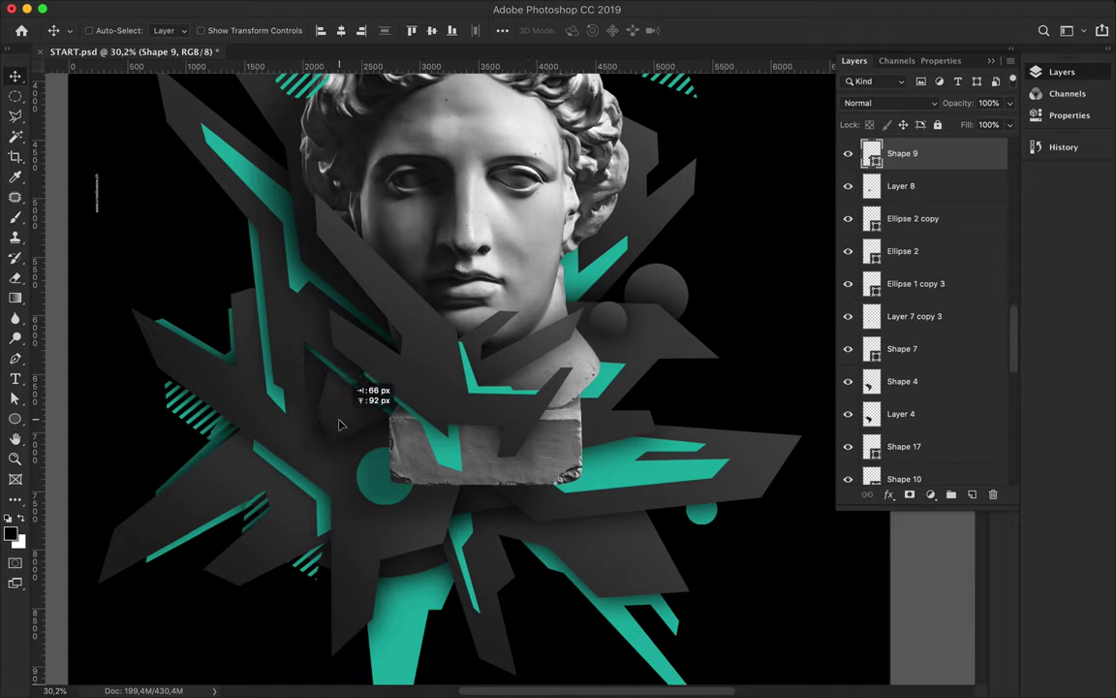
{"action": "scroll", "coordinate": [543, 455], "scroll_direction": "down", "scroll_amount": 2}
- Draw a thin teal sliver, Shape 26, down the left cheek and move it into the Pattern group
{"action": "scroll", "coordinate": [553, 459], "scroll_direction": "up", "scroll_amount": 2}
{"action": "key", "text": "p"}
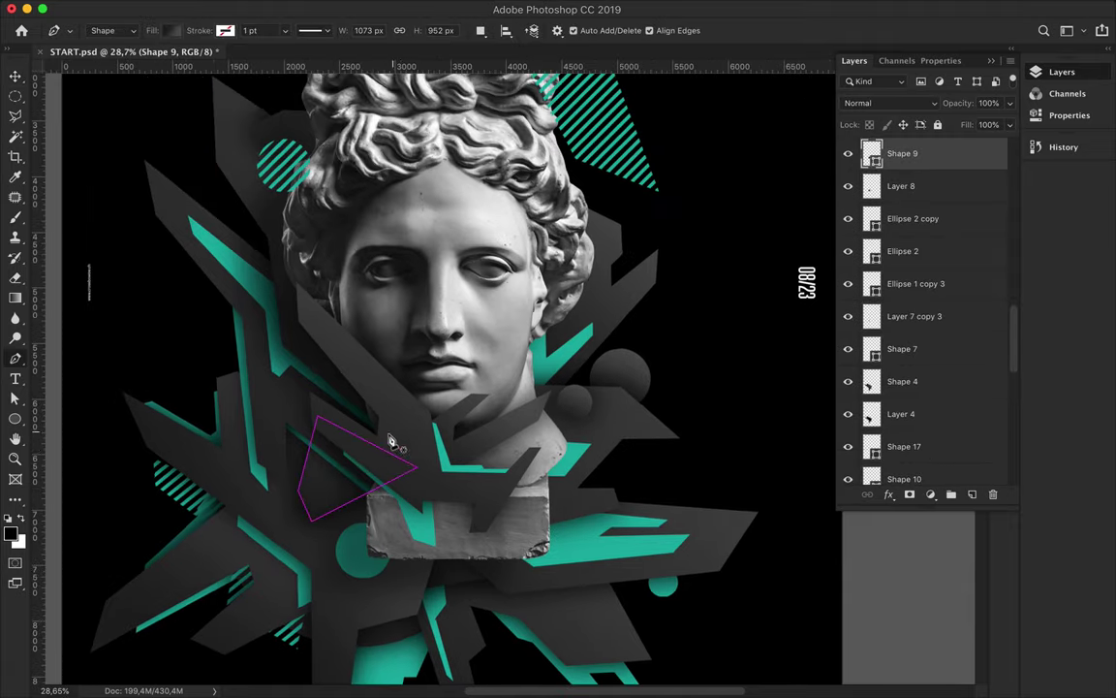
{"action": "left_click", "coordinate": [423, 470]}
{"action": "left_click", "coordinate": [383, 310]}
{"action": "left_click", "coordinate": [396, 320]}
{"action": "left_click", "coordinate": [410, 468]}
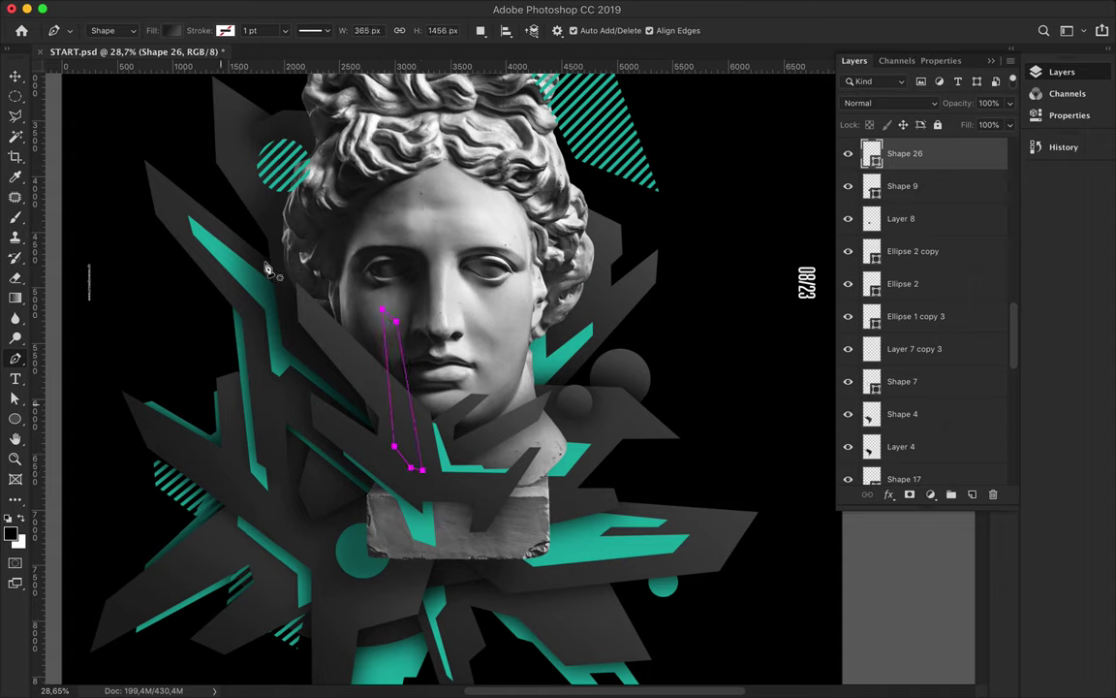
{"action": "left_click", "coordinate": [172, 30]}
{"action": "left_click", "coordinate": [106, 116]}
{"action": "scroll", "coordinate": [921, 248], "scroll_direction": "up", "scroll_amount": 2}
{"action": "mouse_move", "coordinate": [920, 221]}
{"action": "left_mouse_down"}
{"action": "mouse_move", "coordinate": [933, 171]}
{"action": "mouse_move", "coordinate": [937, 183]}
{"action": "left_mouse_up"}
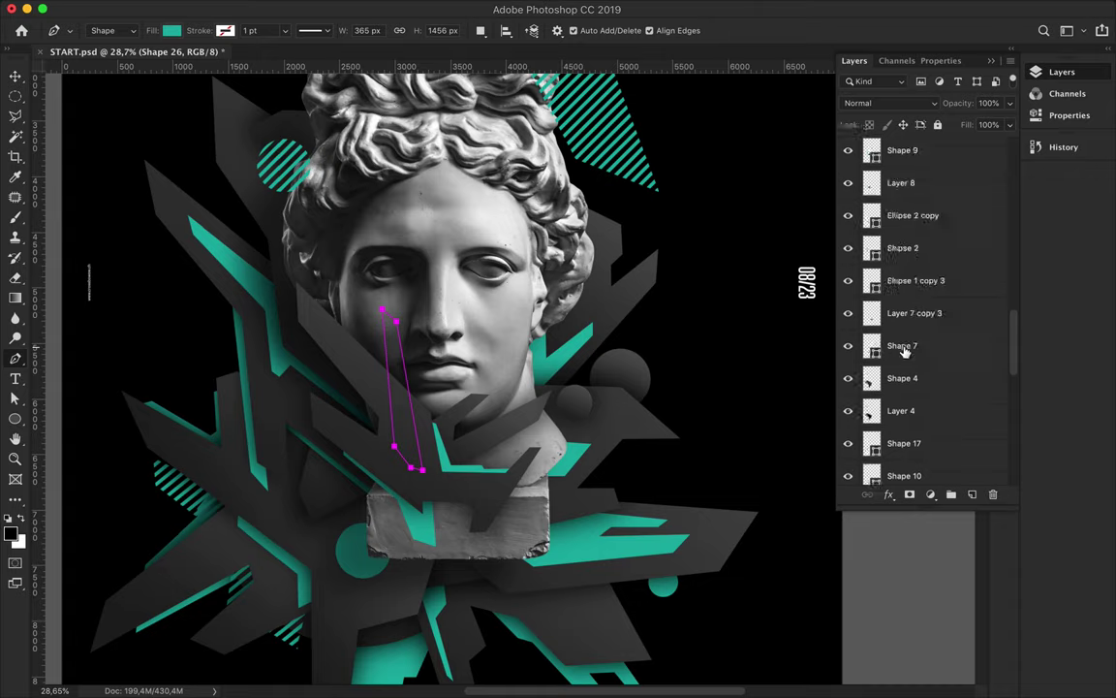
{"action": "left_click_drag", "start_coordinate": [909, 324], "coordinate": [916, 208]}
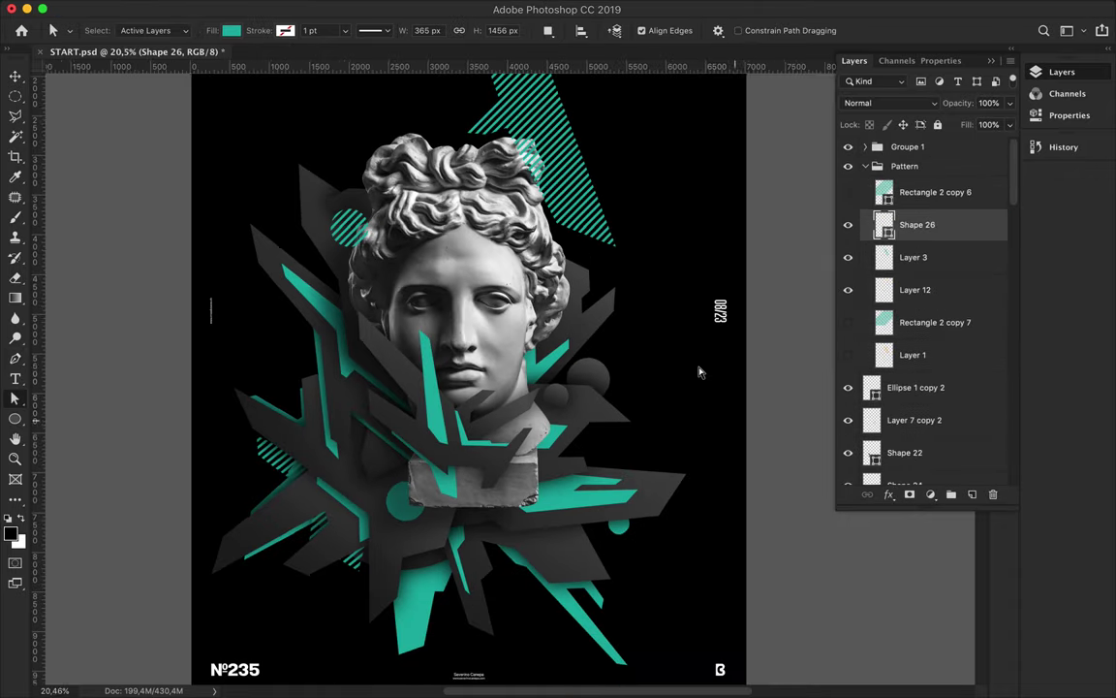